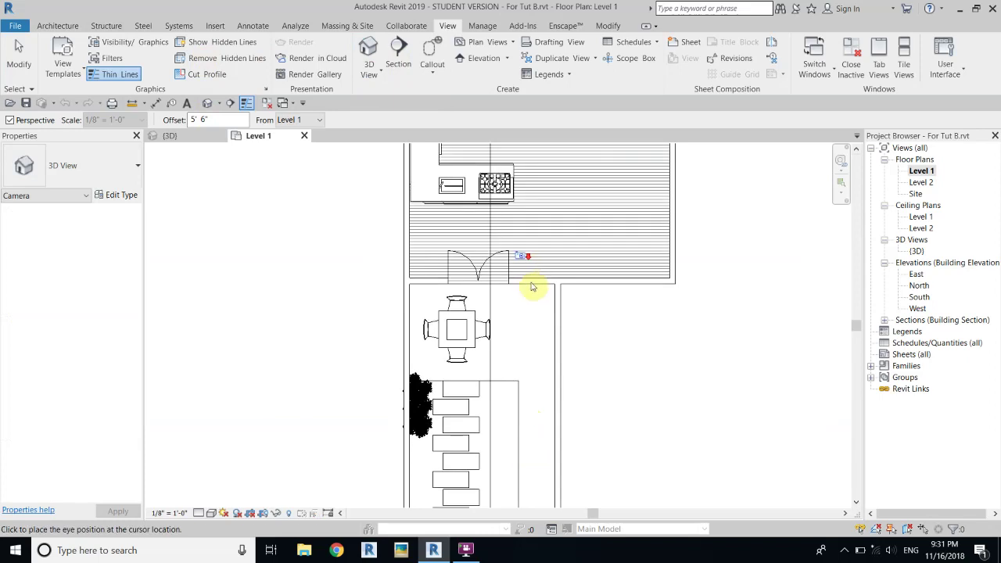
# Step: Place a camera near the patio's lower-right corner in the Level 1 plan, aimed diagonally up-left past the dining table
pyautogui.scroll(-1, 539, 420)
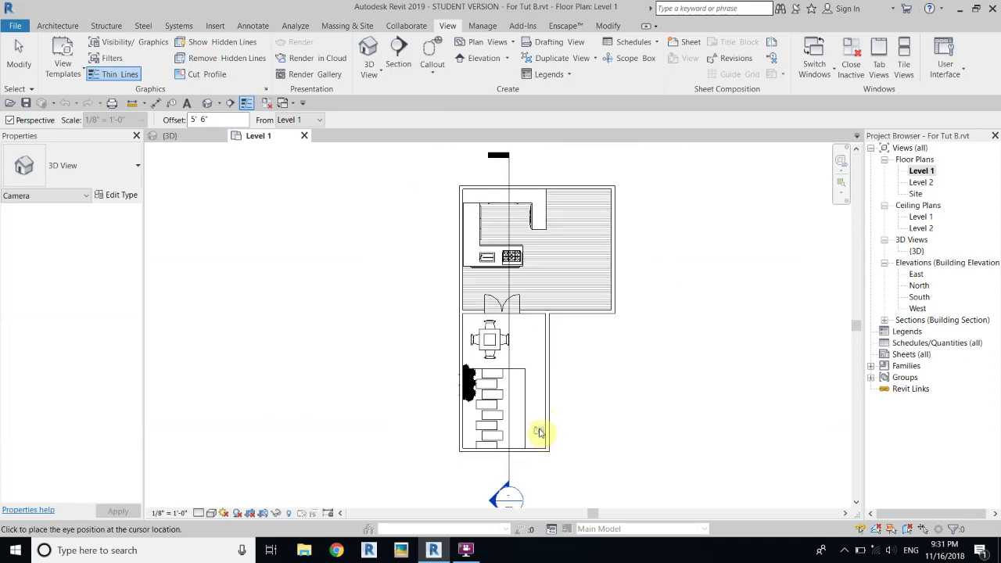
pyautogui.click(540, 430)
pyautogui.scroll(-2, 532, 415)
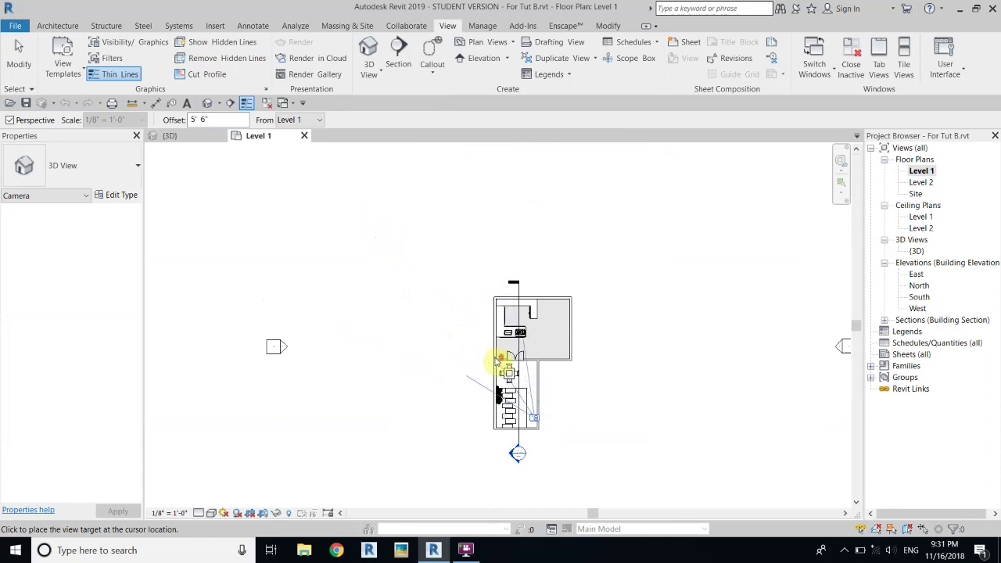
pyautogui.scroll(2, 499, 360)
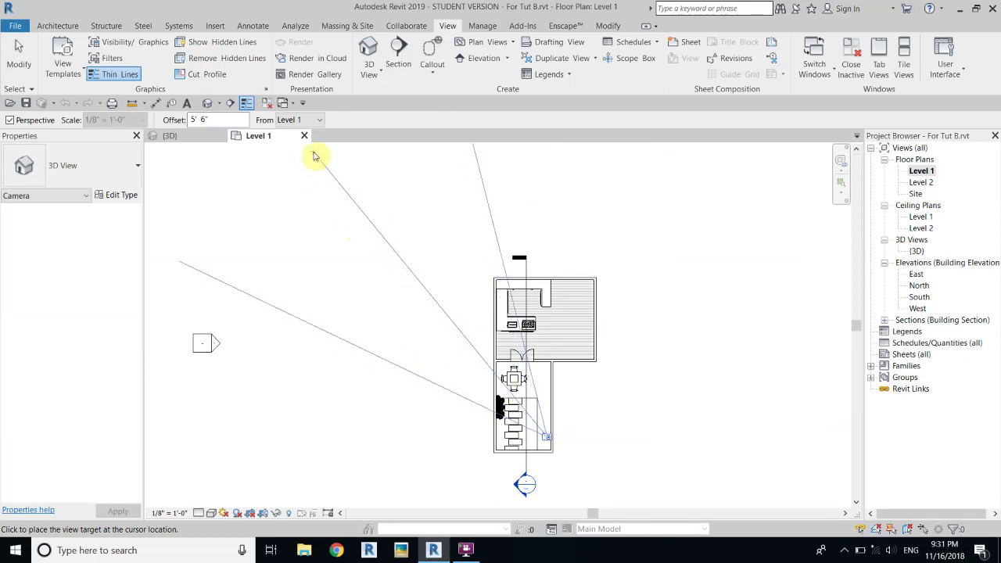
pyautogui.moveTo(380, 271); pyautogui.dragTo(367, 304, button='middle')
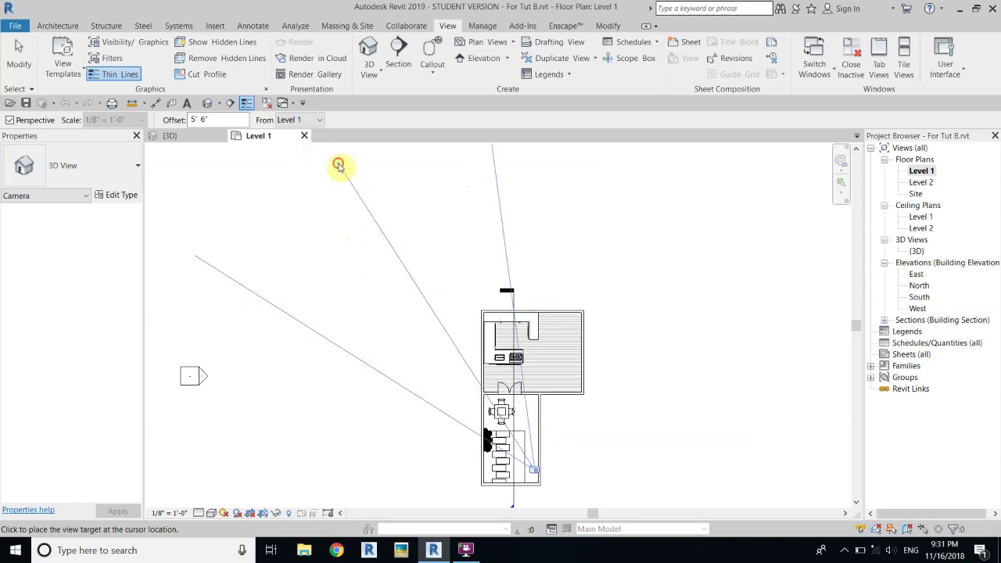
pyautogui.click(338, 164)
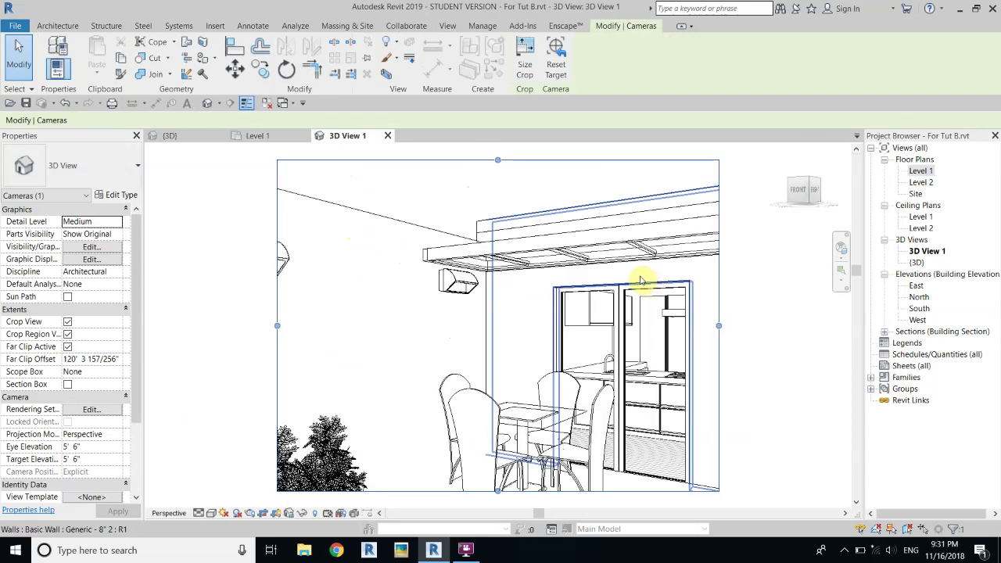
# Step: Set the new camera view's eye elevation and target elevation to 3' 0"
pyautogui.scroll(-3, 505, 374)
pyautogui.scroll(2, 500, 328)
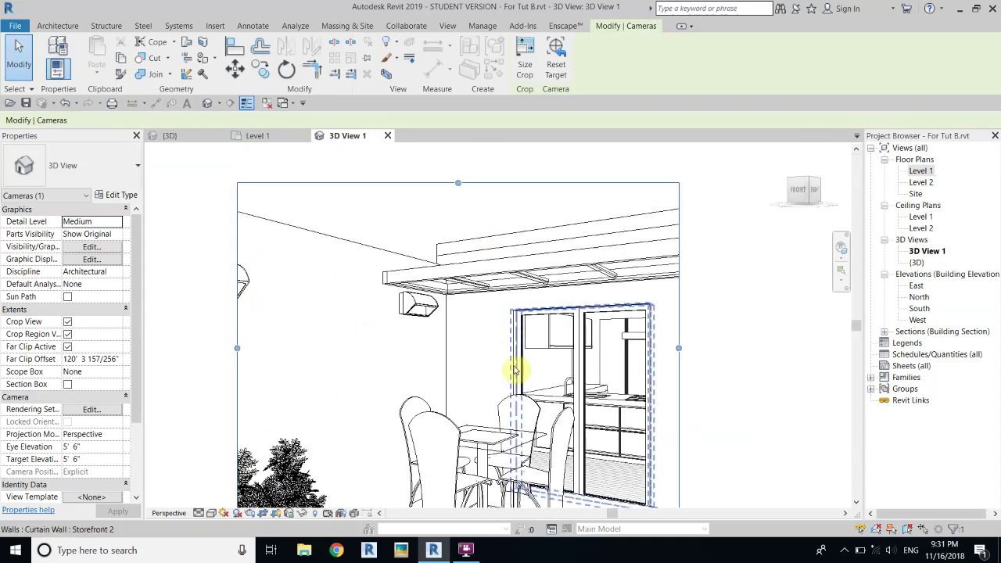
pyautogui.moveTo(581, 351); pyautogui.dragTo(550, 331, button='middle')
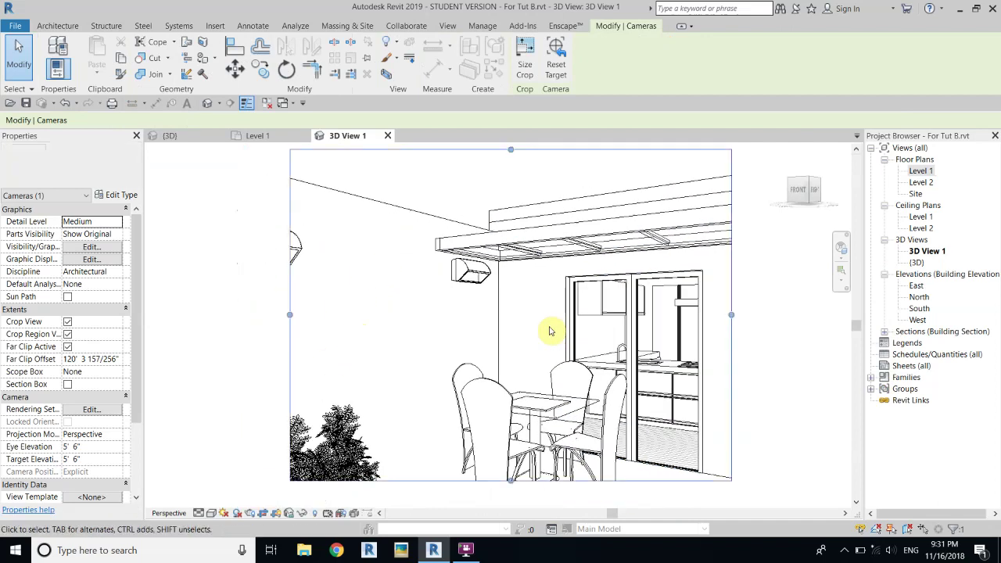
pyautogui.click(732, 258)
pyautogui.scroll(-2, 82, 447)
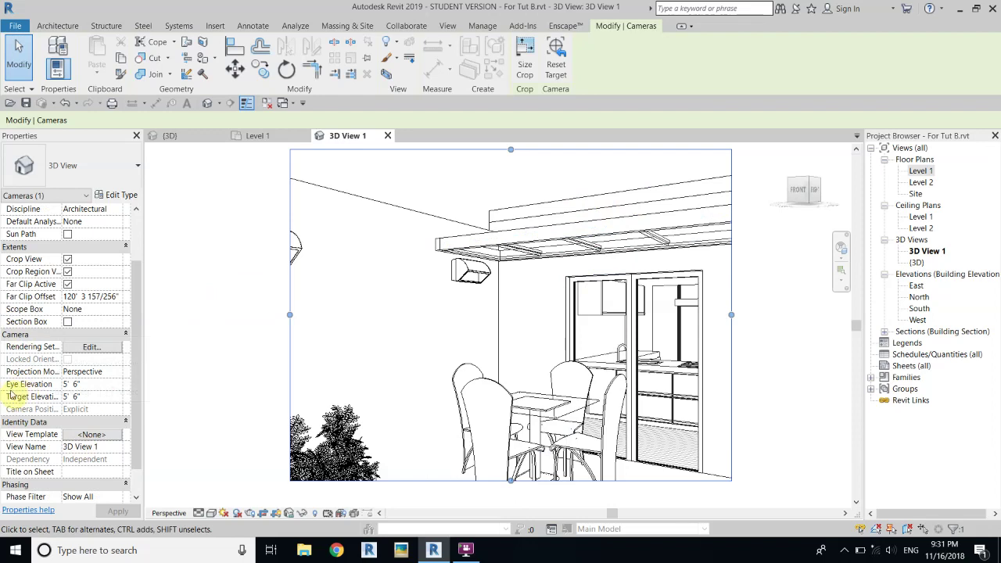
pyautogui.click(104, 383)
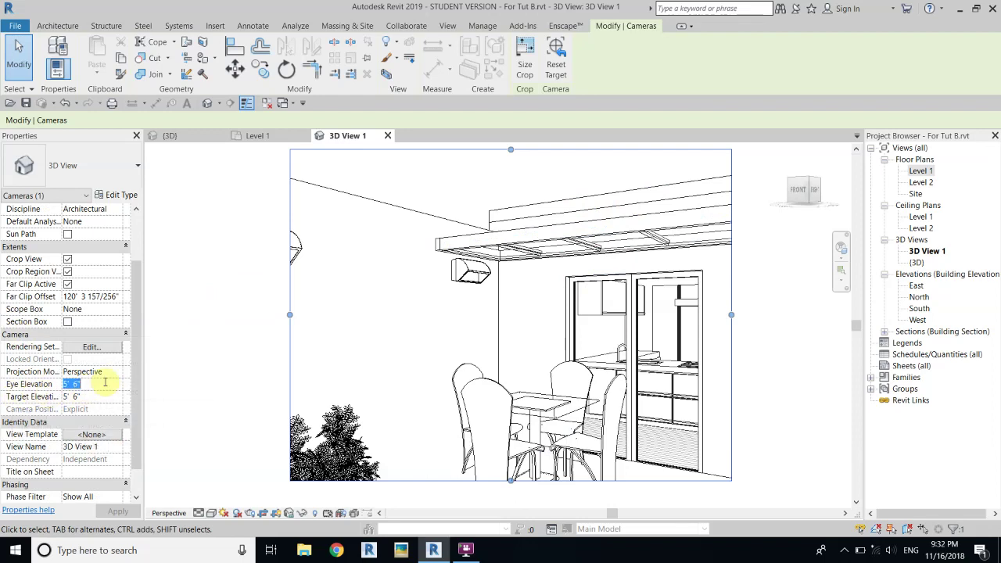
pyautogui.write("3'")
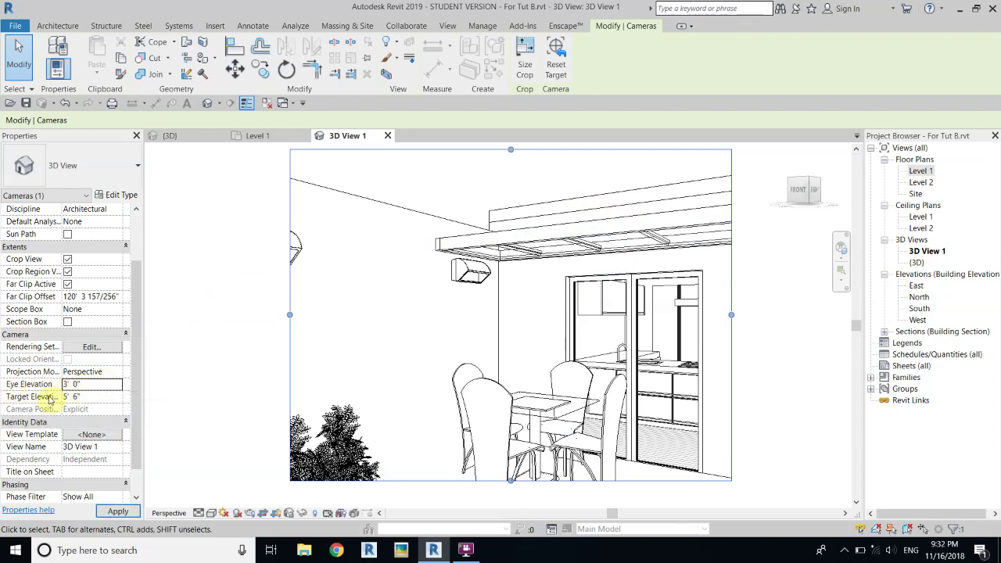
pyautogui.click(83, 396)
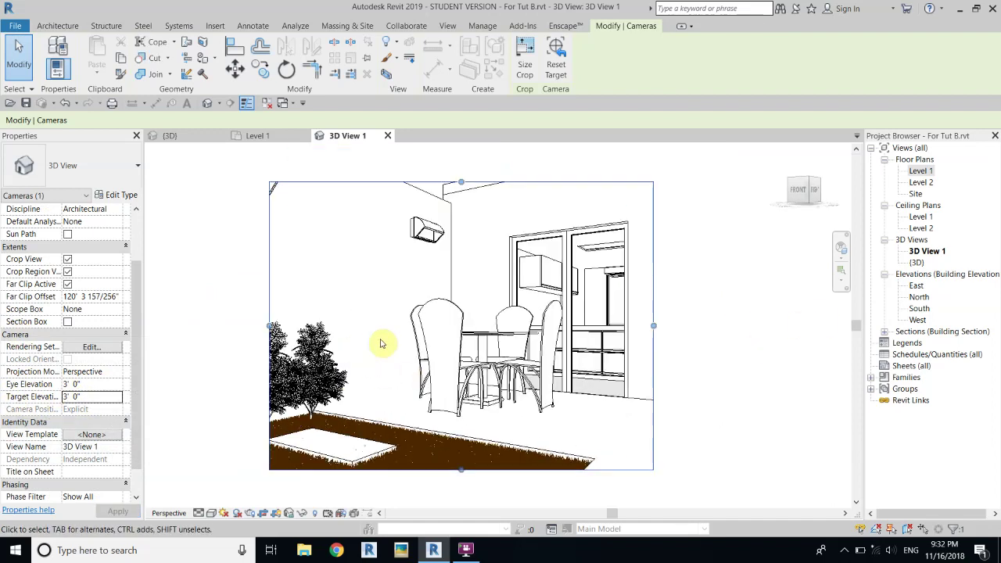
# Step: Enlarge the camera view's crop region on all four sides to take in more of the patio
pyautogui.scroll(-5, 438, 308)
pyautogui.moveTo(570, 358); pyautogui.dragTo(549, 360, button='middle')
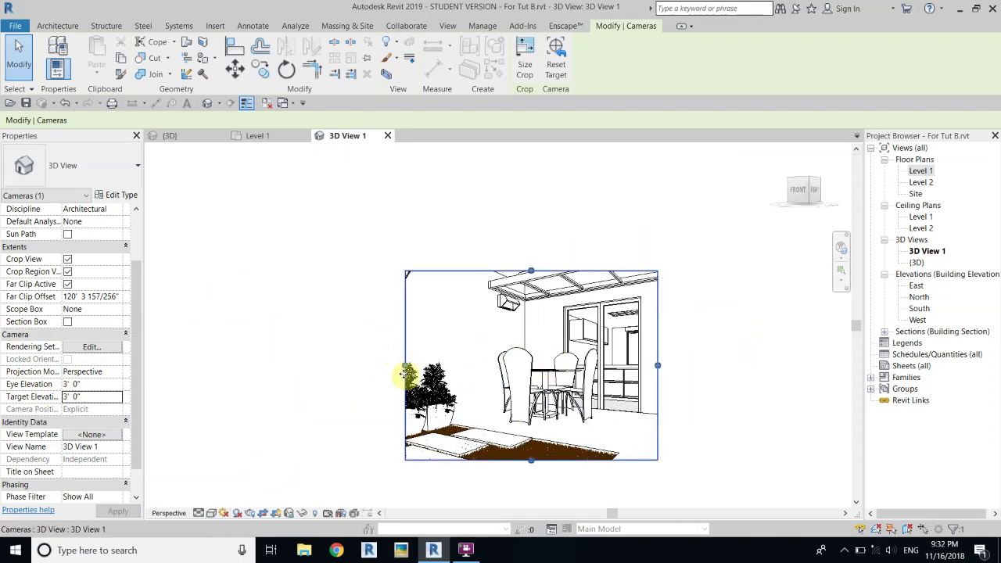
pyautogui.moveTo(407, 365); pyautogui.dragTo(363, 364)
pyautogui.moveTo(512, 270); pyautogui.dragTo(510, 244)
pyautogui.moveTo(659, 356); pyautogui.dragTo(691, 351)
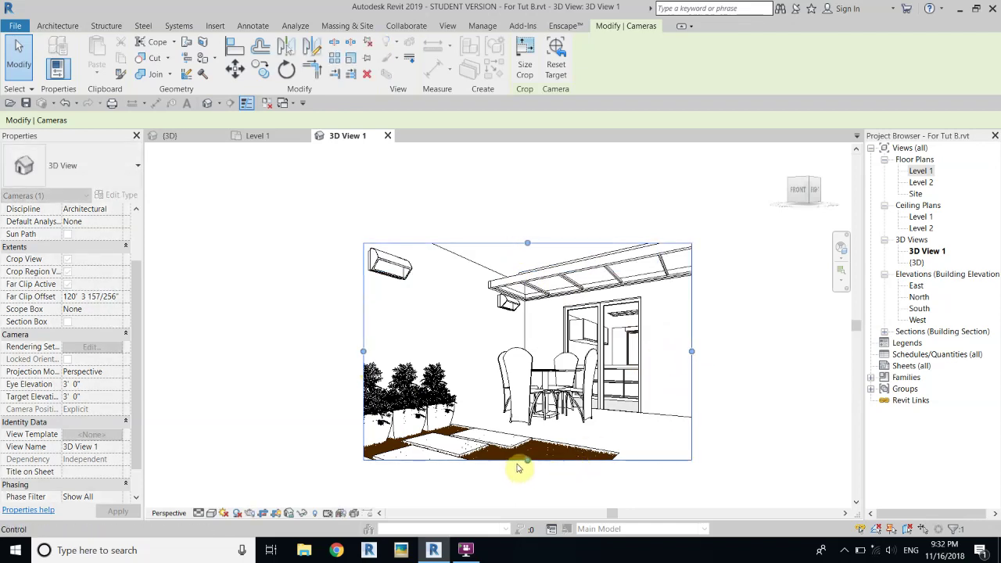
pyautogui.moveTo(527, 461); pyautogui.dragTo(527, 473)
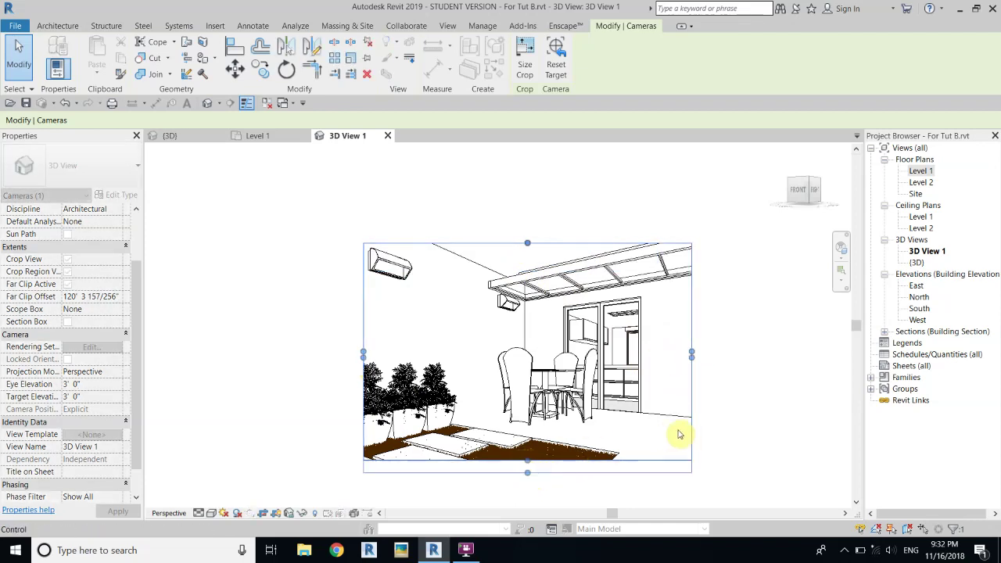
# Step: Set the camera view's detail level to Fine and deselect the crop region
pyautogui.scroll(2, 550, 469)
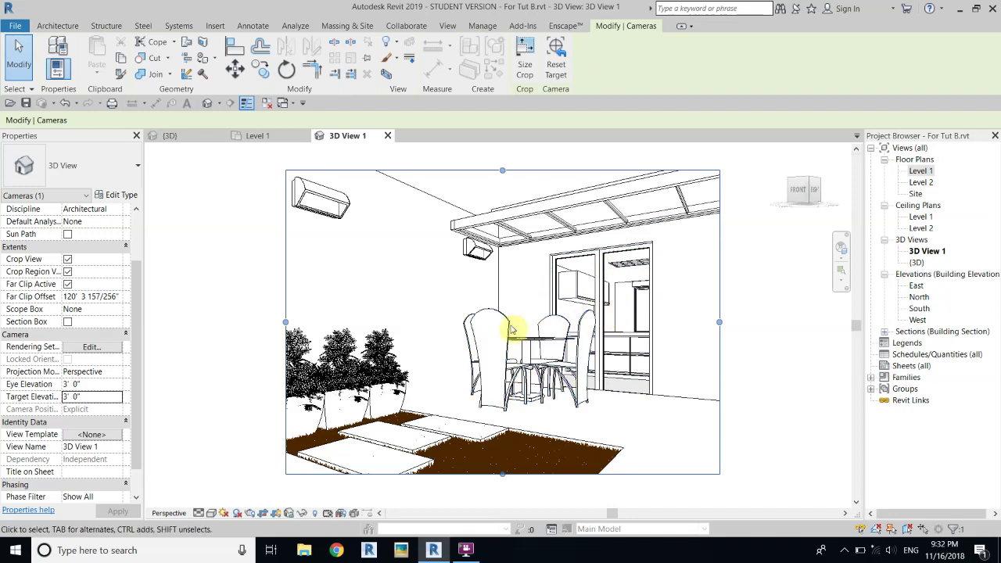
pyautogui.click(200, 514)
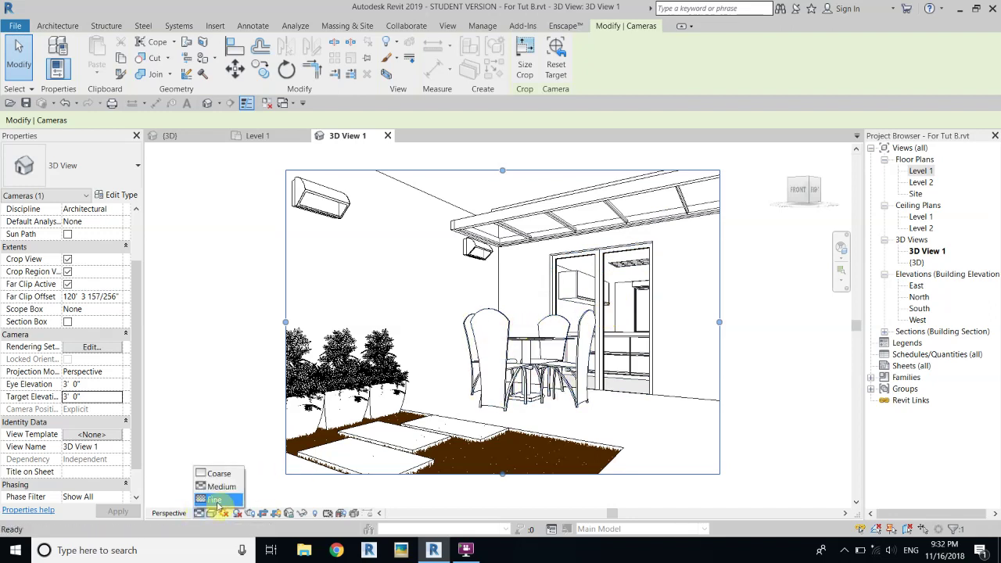
pyautogui.click(216, 500)
pyautogui.press('Escape')
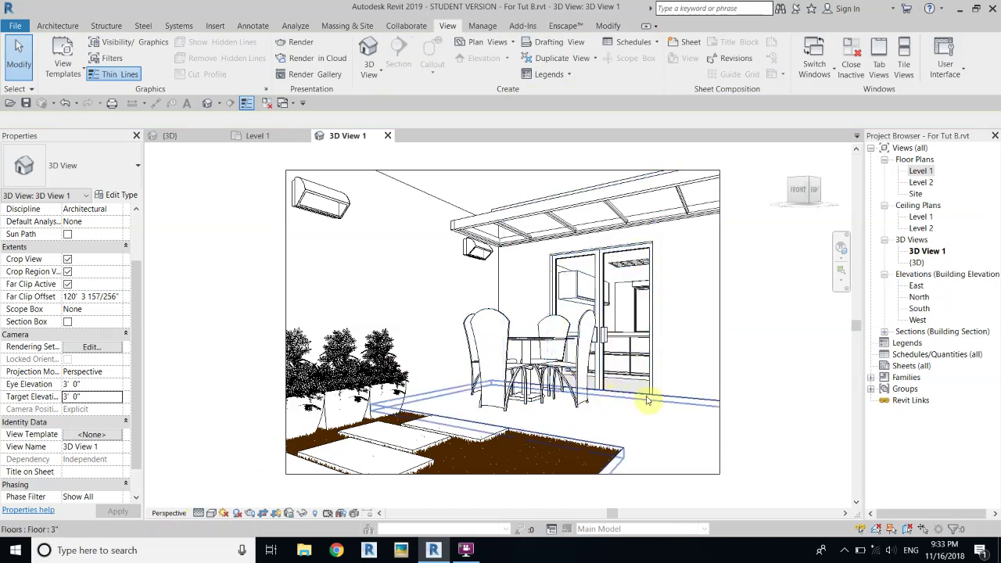
# Step: Set the base offset of the Storefront 2 curtain wall forming the patio doors to 3"
pyautogui.click(602, 254)
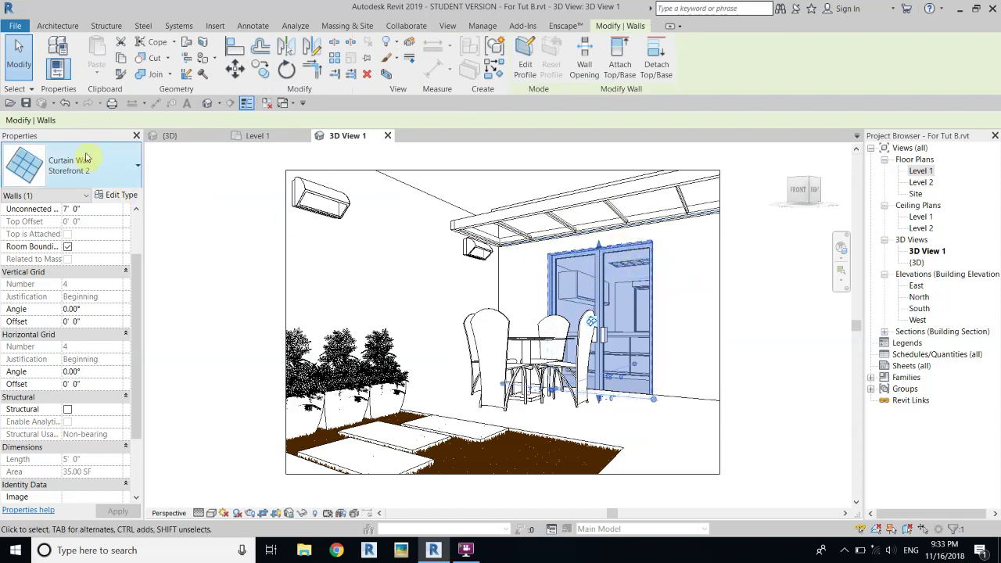
pyautogui.scroll(3, 92, 273)
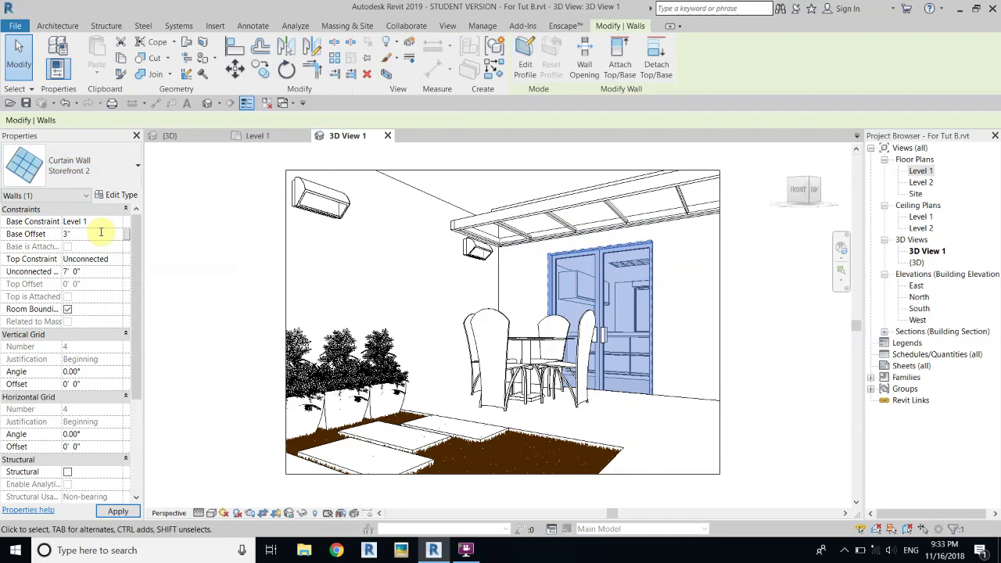
pyautogui.press('Return')
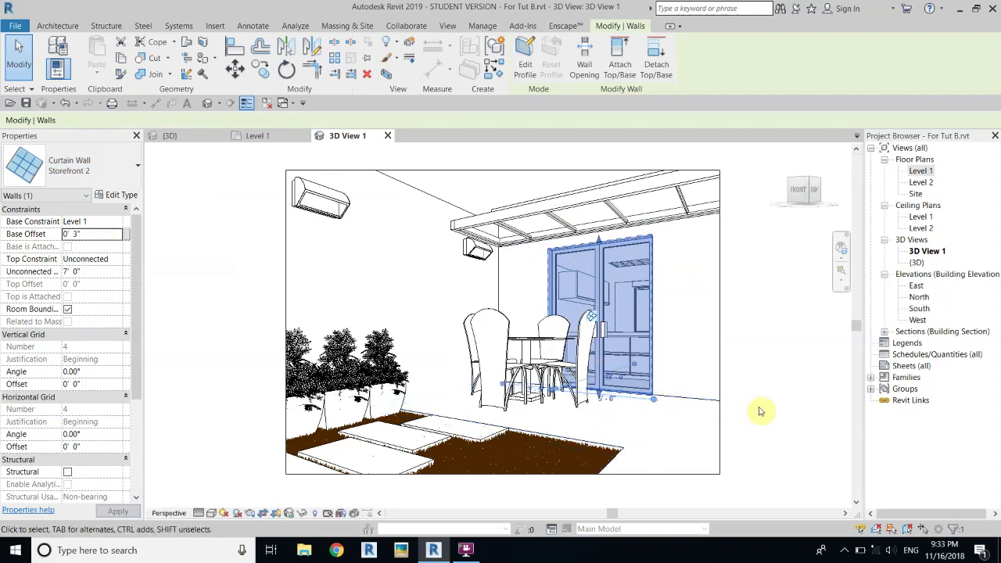
pyautogui.click(742, 416)
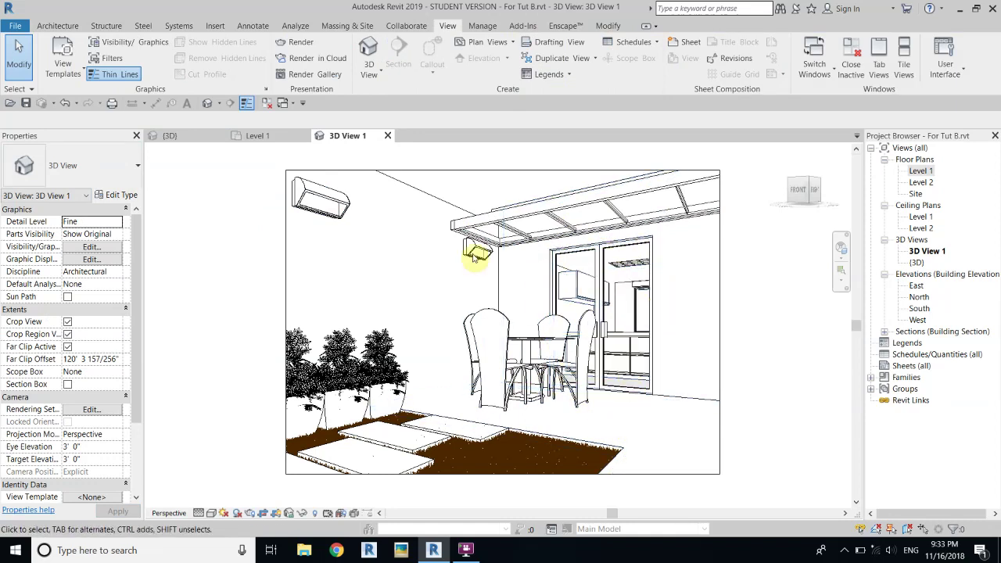
# Step: Turn on shadows in the camera view, leaving its visual style as it is
pyautogui.moveTo(473, 258); pyautogui.dragTo(460, 271, button='middle')
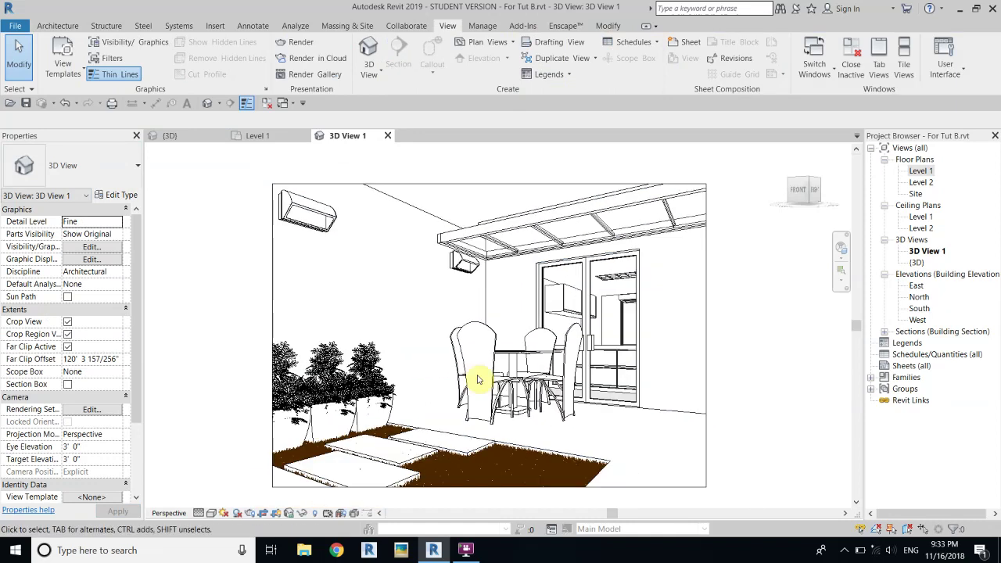
pyautogui.click(233, 514)
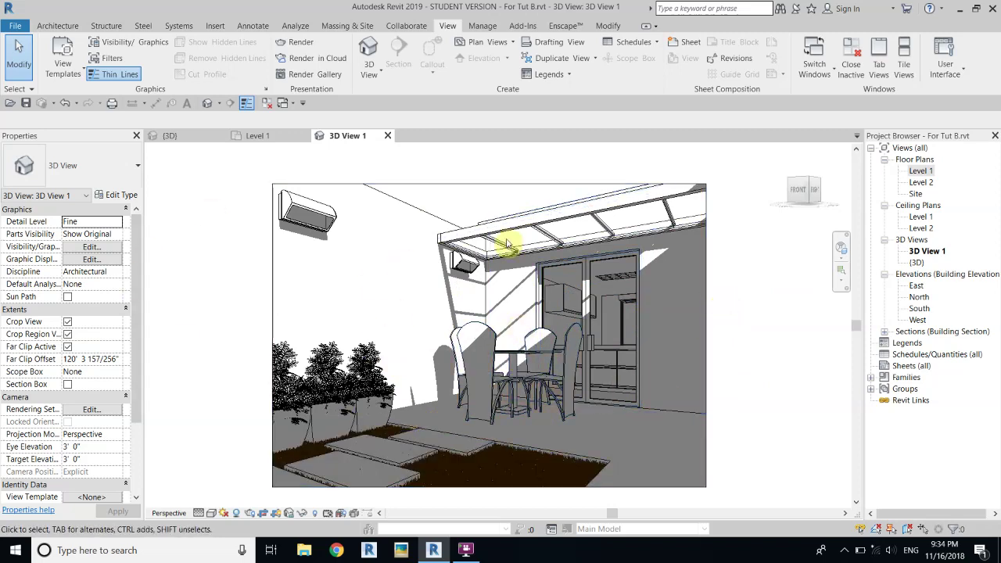
pyautogui.scroll(1, 473, 351)
pyautogui.moveTo(481, 341); pyautogui.dragTo(487, 339, button='middle')
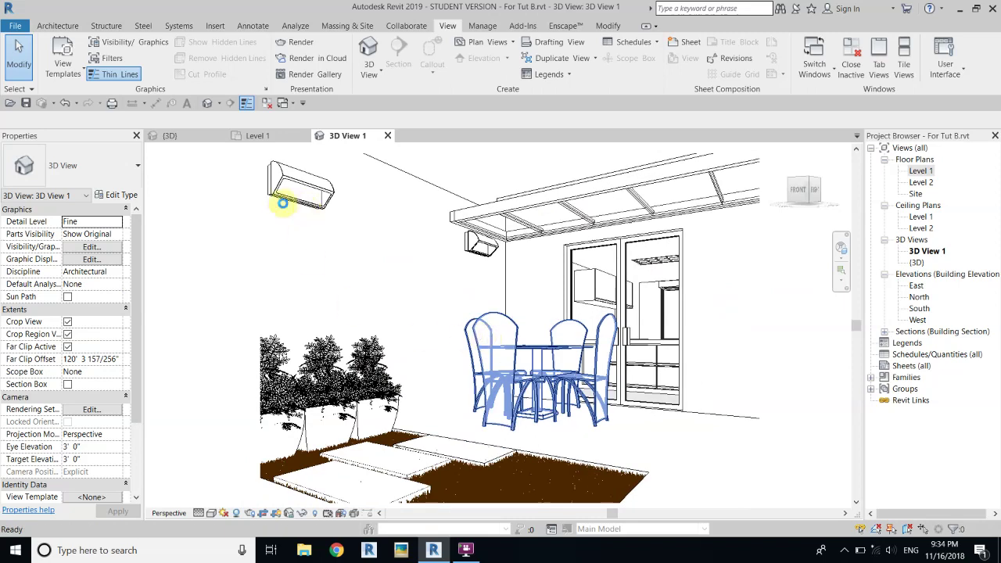
pyautogui.click(211, 513)
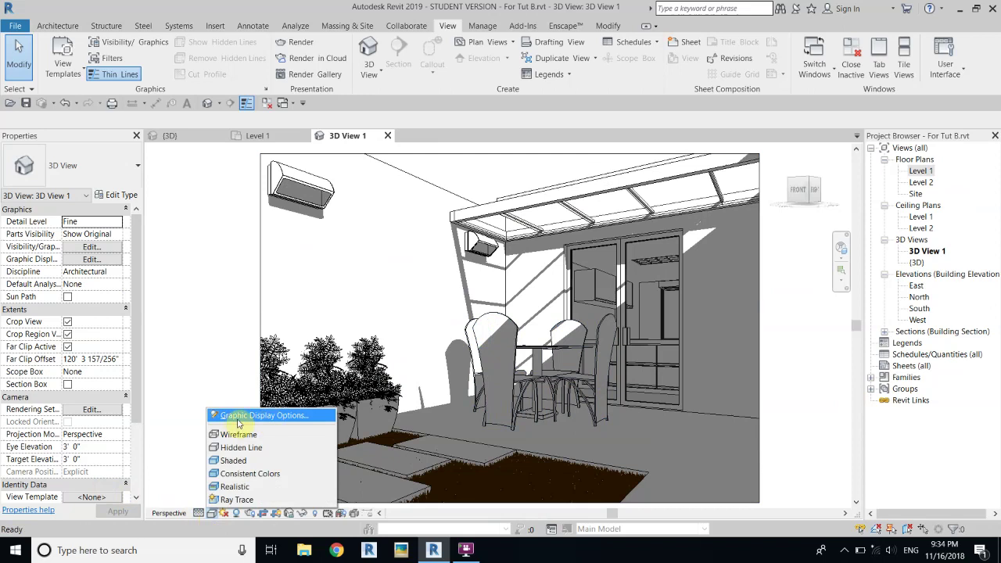
pyautogui.click(165, 362)
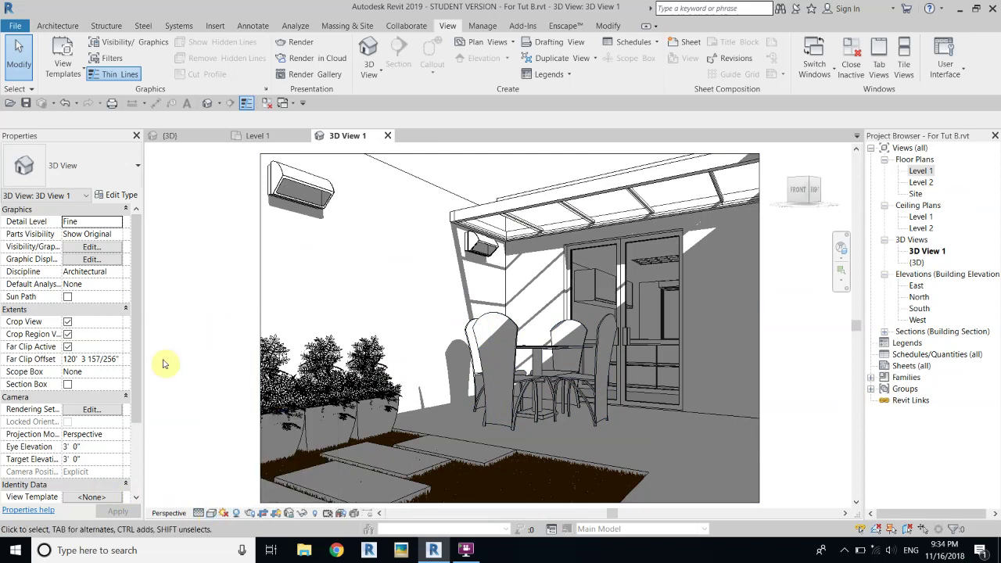
# Step: Open the rendering settings and set the sun to the Lighting preset "Sunlight from Top Left"
pyautogui.click(249, 514)
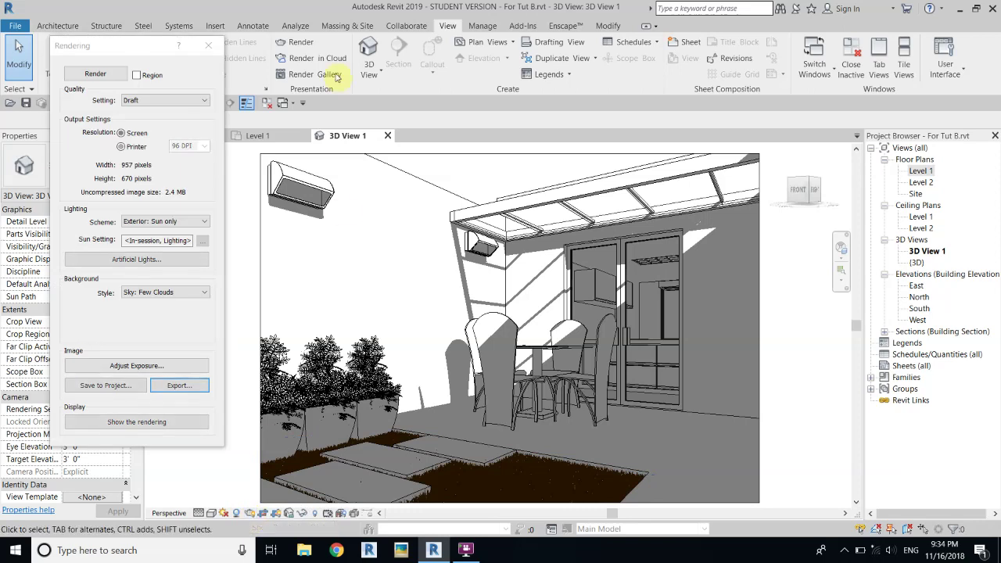
pyautogui.click(171, 244)
pyautogui.click(202, 243)
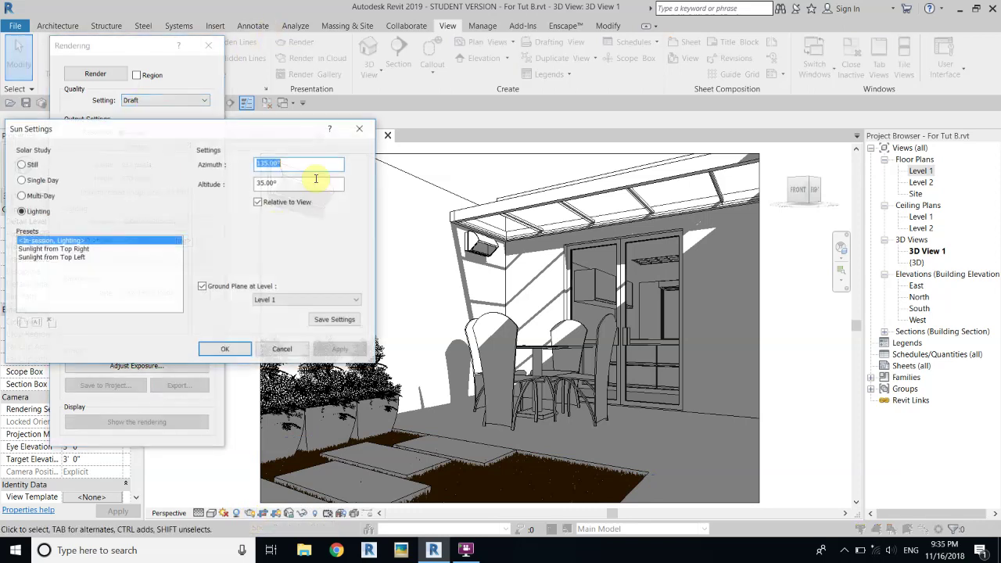
pyautogui.moveTo(68, 131); pyautogui.dragTo(126, 94)
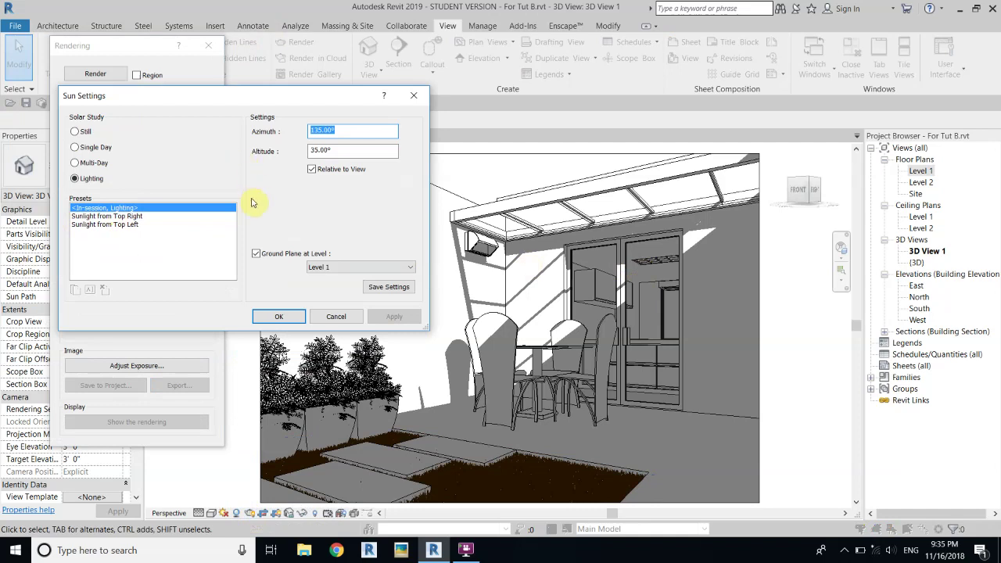
pyautogui.click(107, 225)
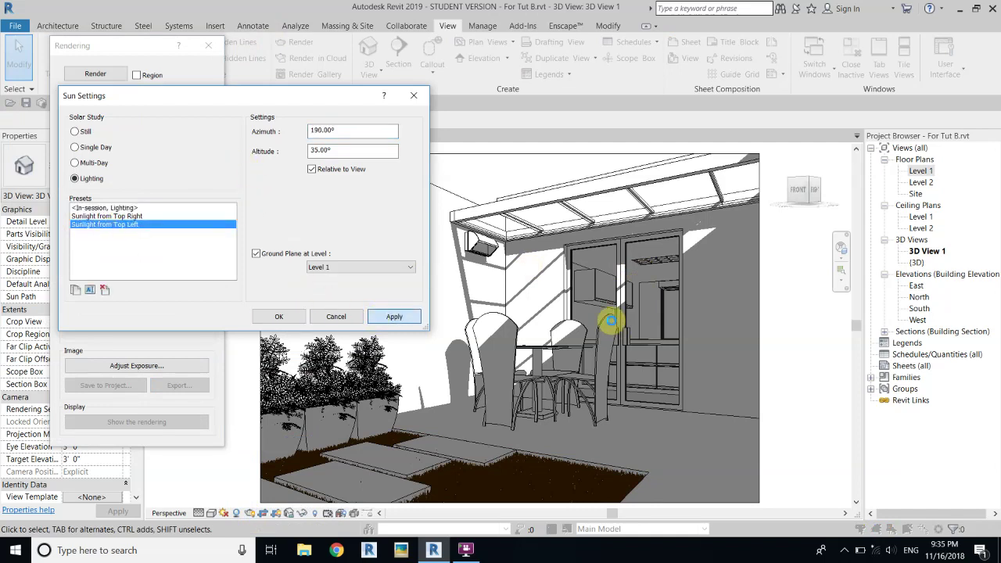
pyautogui.moveTo(258, 97); pyautogui.dragTo(352, 112)
pyautogui.click(322, 329)
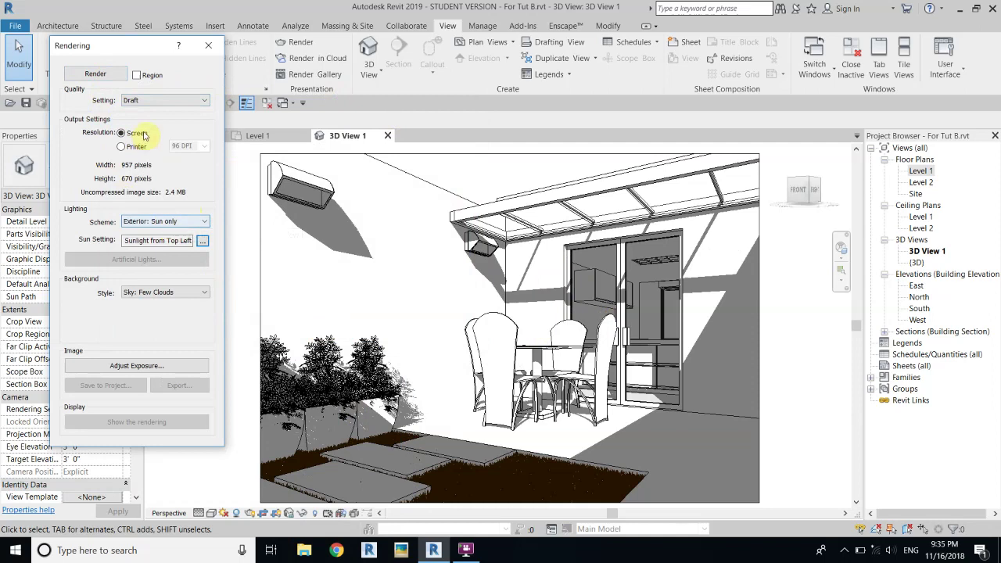
# Step: Configure the rendering with Draft quality, the "Exterior: Sun only" lighting scheme and the "Sky: Few Clouds" background
pyautogui.click(127, 101)
pyautogui.click(130, 111)
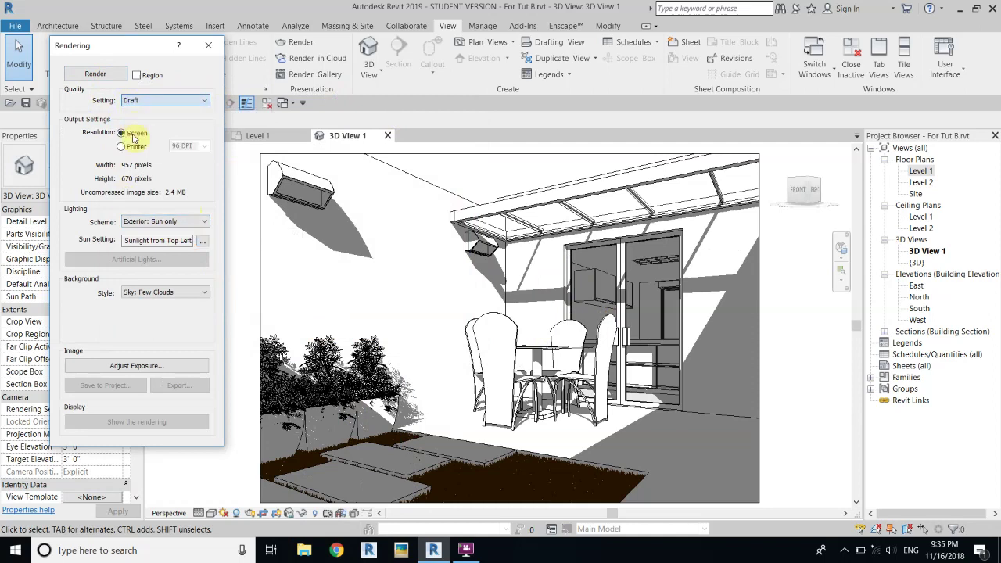
pyautogui.click(143, 223)
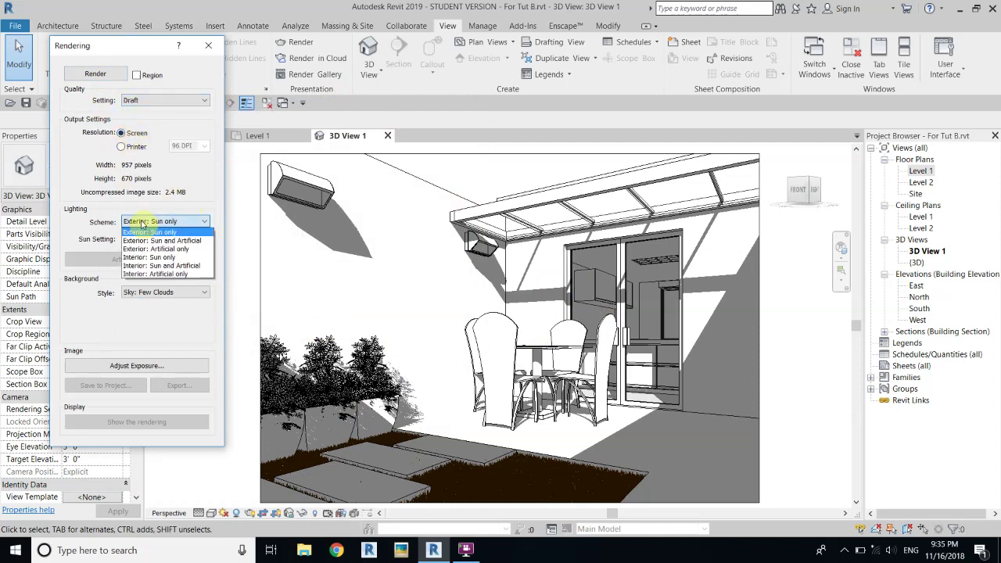
pyautogui.click(143, 233)
pyautogui.click(180, 293)
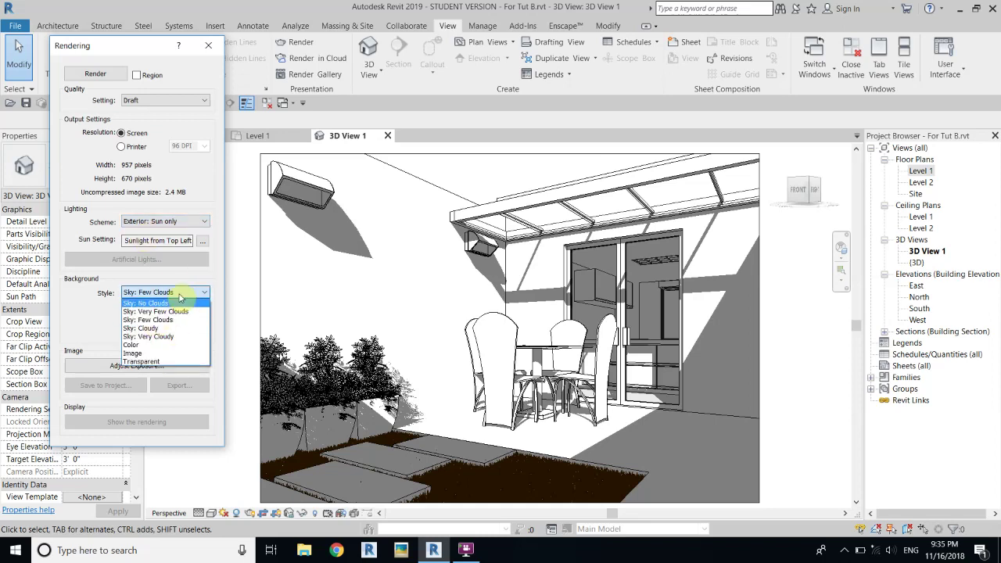
pyautogui.click(148, 320)
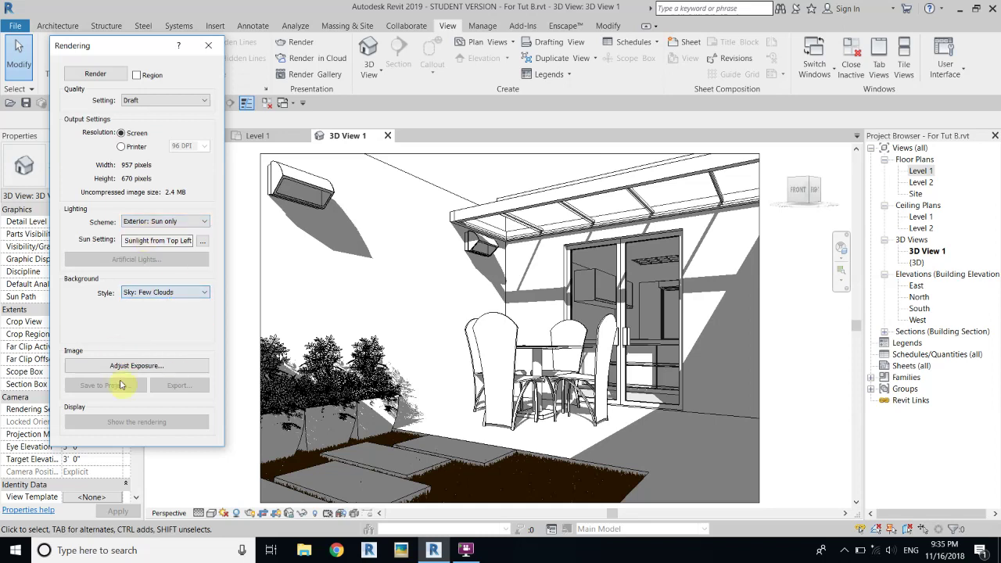
# Step: Render the camera view in Draft quality, look over the image and return to the model display
pyautogui.click(94, 75)
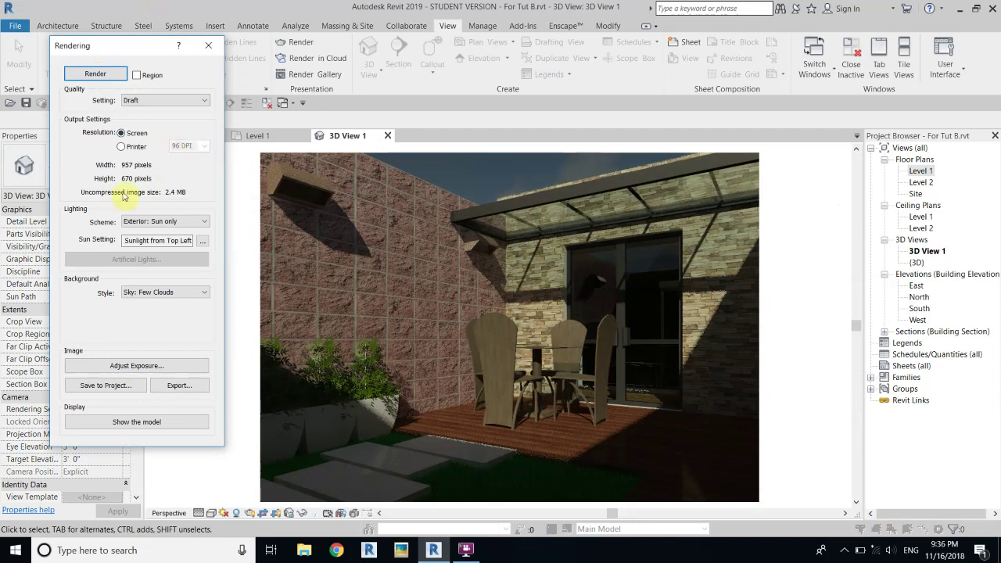
pyautogui.keyDown('shift'); pyautogui.moveTo(782, 506); pyautogui.dragTo(393, 446, button='middle'); pyautogui.keyUp('shift')
pyautogui.keyDown('shift'); pyautogui.moveTo(720, 452); pyautogui.dragTo(446, 377, button='middle'); pyautogui.keyUp('shift')
pyautogui.keyDown('shift'); pyautogui.moveTo(283, 299); pyautogui.dragTo(638, 368, button='middle'); pyautogui.keyUp('shift')
pyautogui.keyDown('shift'); pyautogui.moveTo(395, 354); pyautogui.dragTo(493, 342, button='middle'); pyautogui.keyUp('shift')
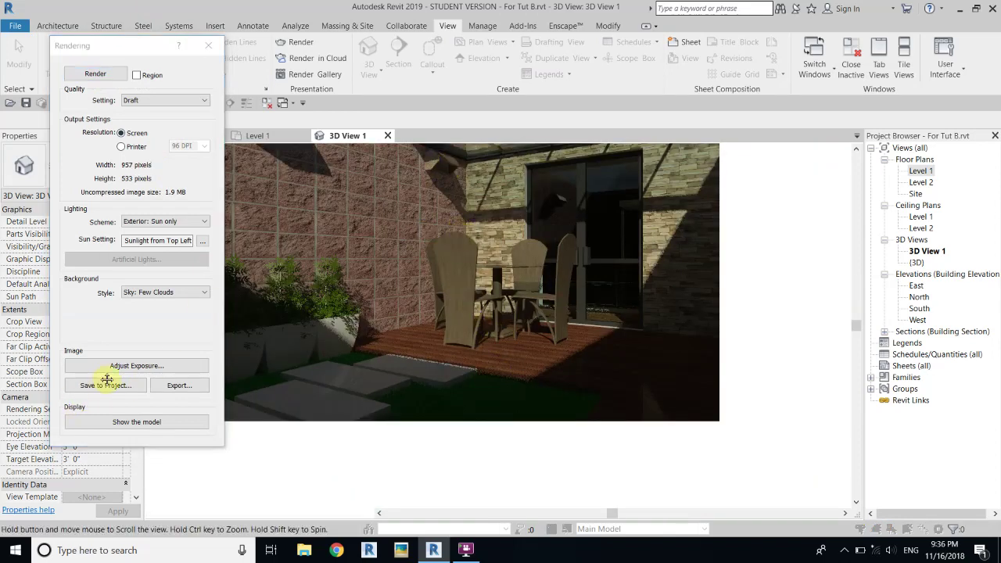
pyautogui.click(129, 418)
pyautogui.click(133, 423)
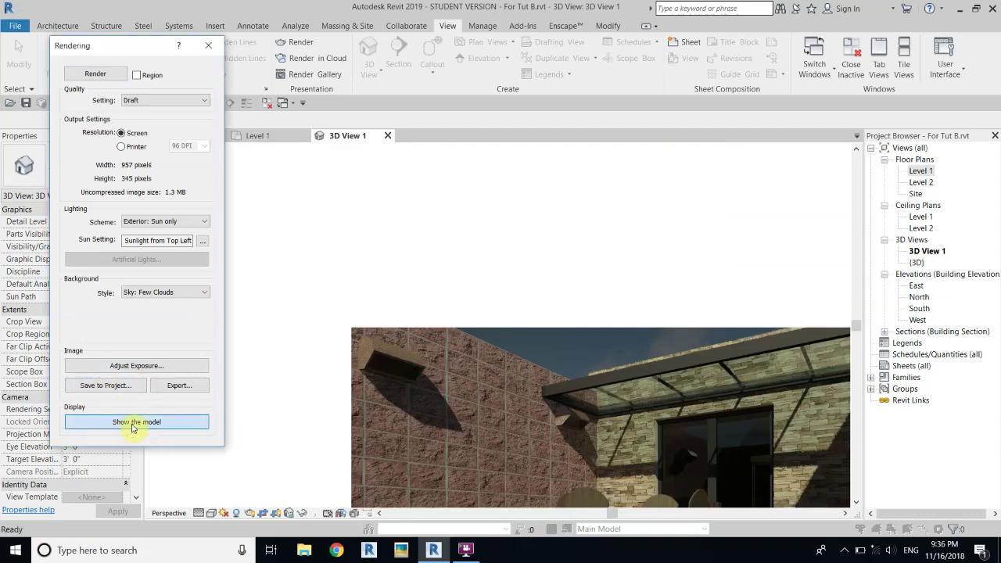
pyautogui.moveTo(652, 299); pyautogui.dragTo(382, 442, button='middle')
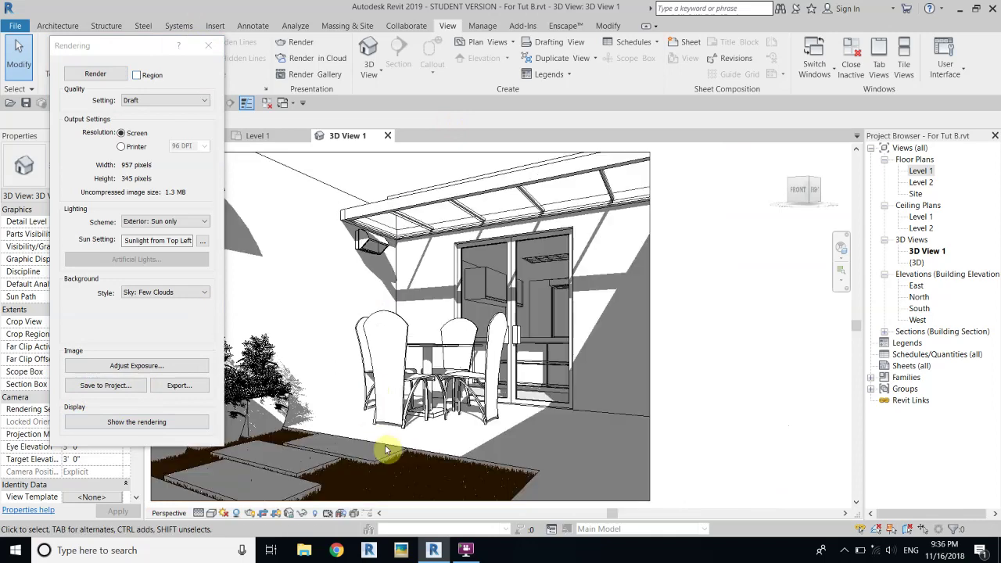
# Step: Close the rendering settings and open the Wood Panel material in the structure of the patio deck's 3" floor type
pyautogui.click(440, 458)
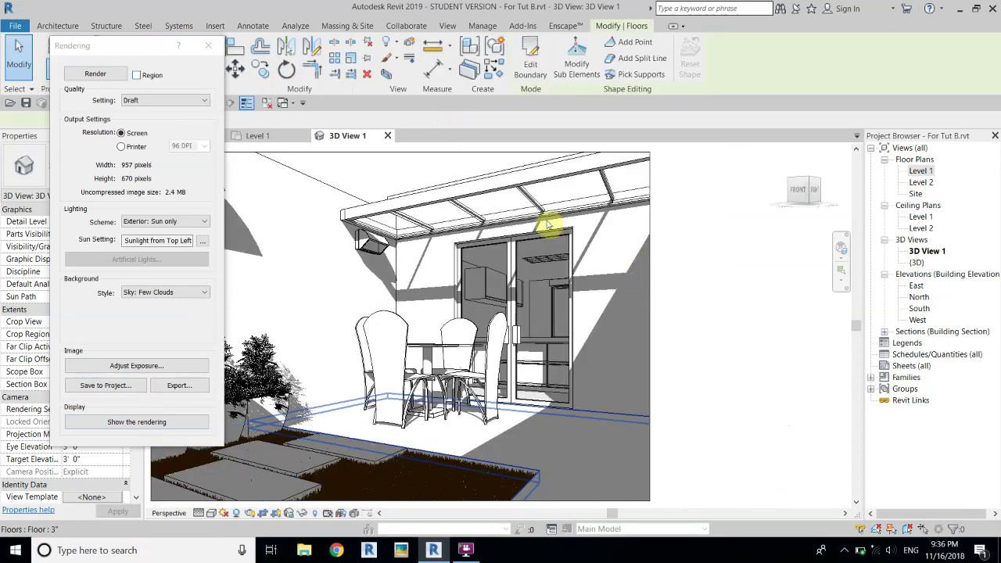
pyautogui.click(202, 49)
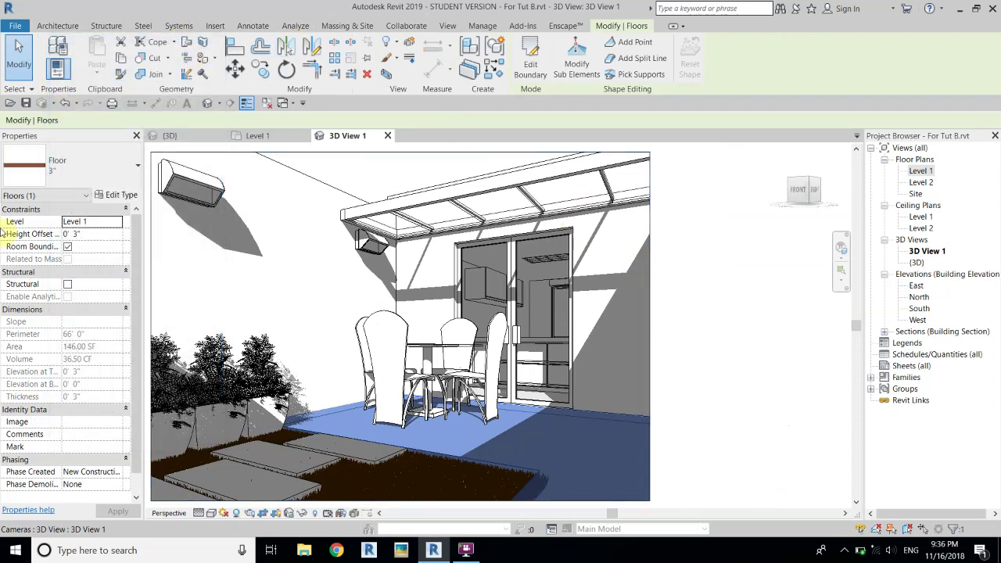
pyautogui.click(114, 197)
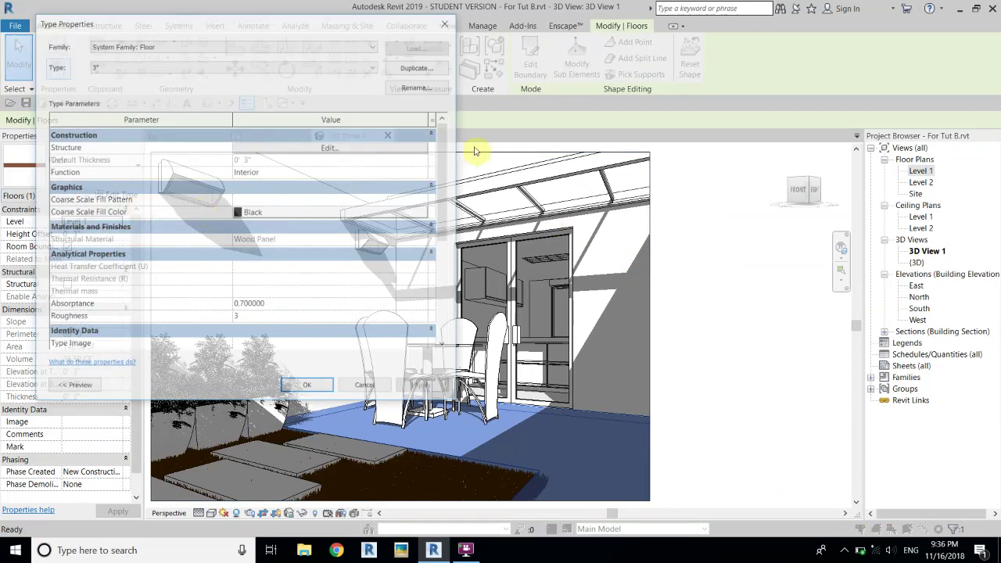
pyautogui.click(324, 145)
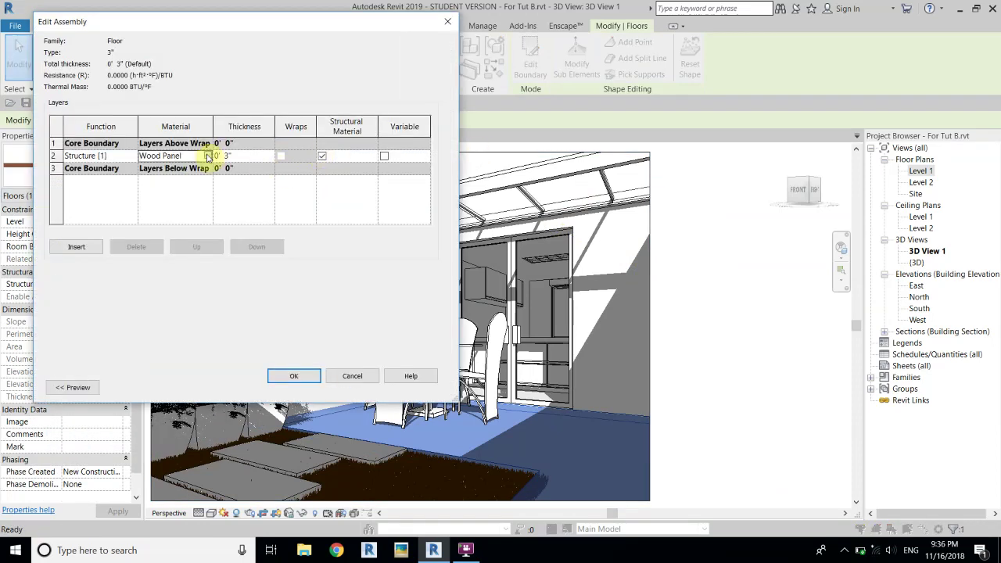
pyautogui.click(206, 155)
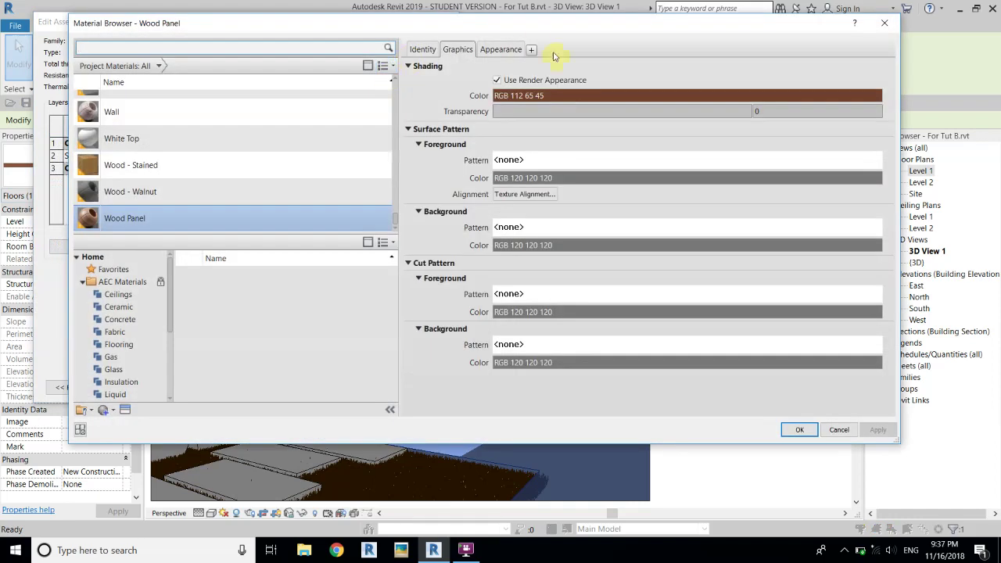
# Step: Set the Wood Panel appearance's reflectivity to 4 direct and 2 oblique, and confirm the floor type changes
pyautogui.click(504, 50)
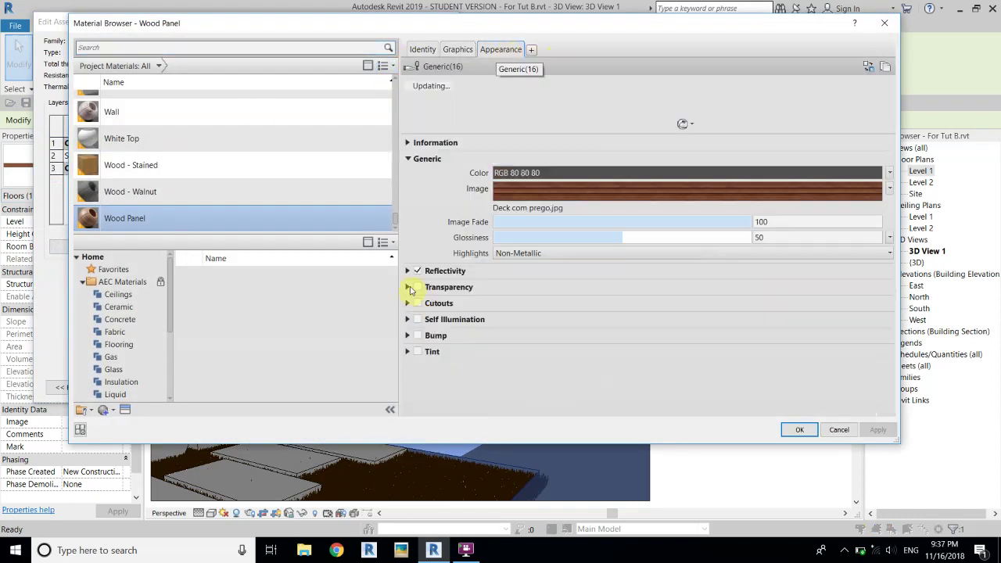
pyautogui.click(407, 270)
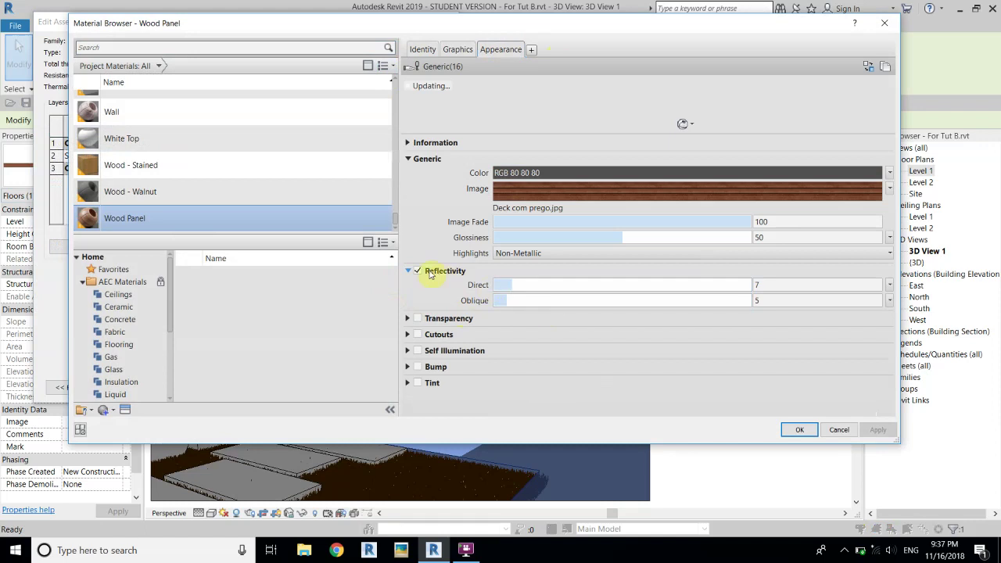
pyautogui.moveTo(513, 285); pyautogui.dragTo(507, 284)
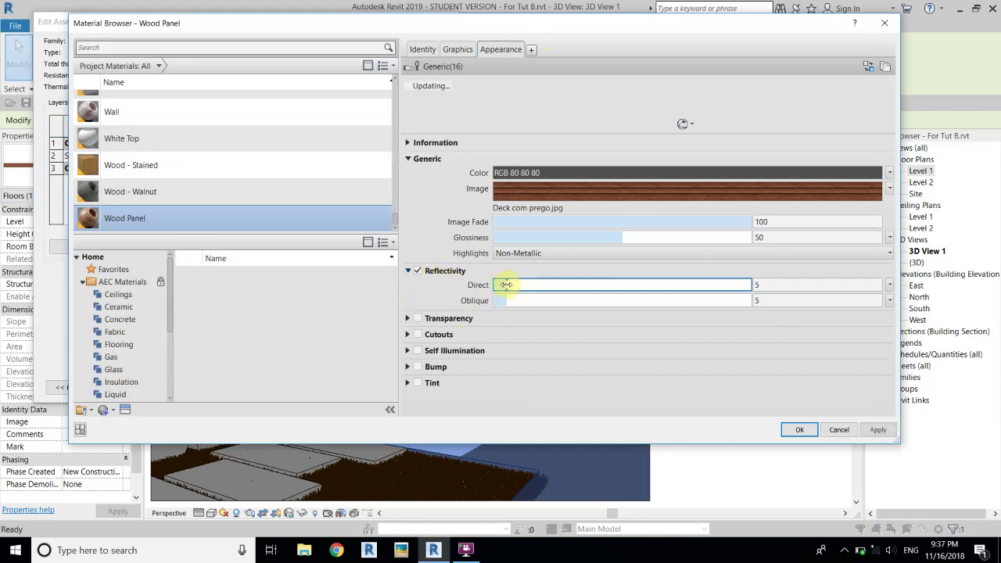
pyautogui.click(509, 299)
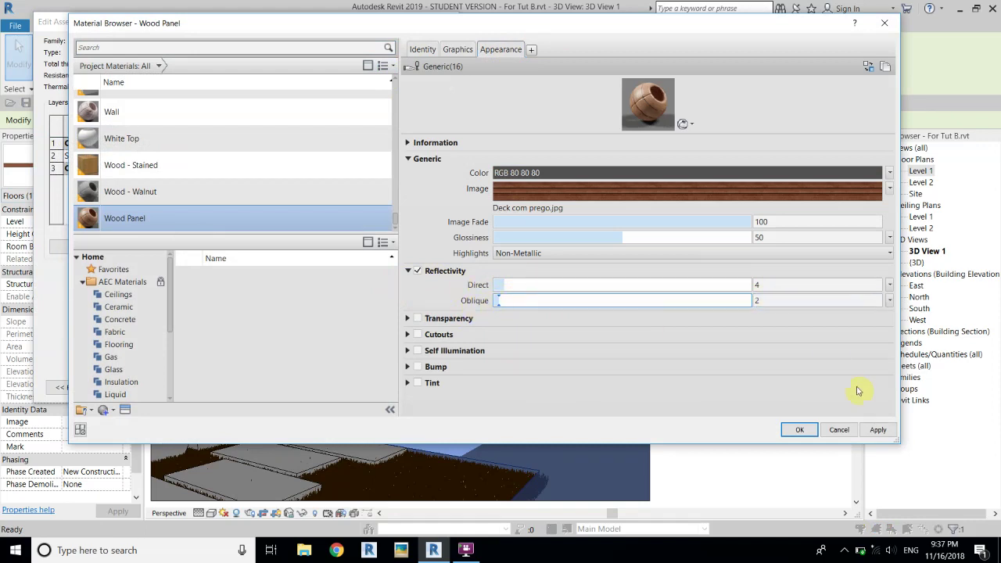
pyautogui.click(797, 430)
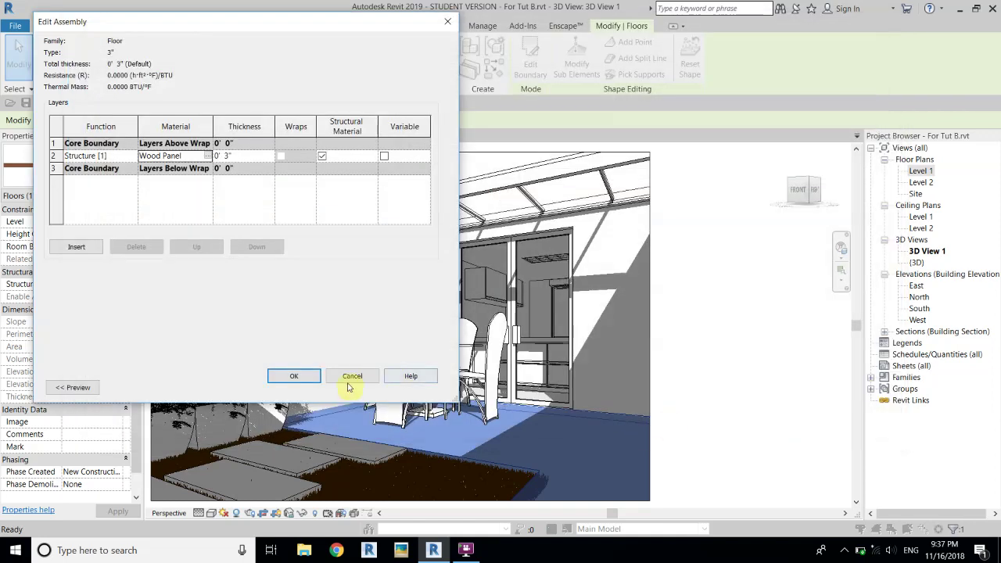
pyautogui.click(294, 373)
pyautogui.click(308, 388)
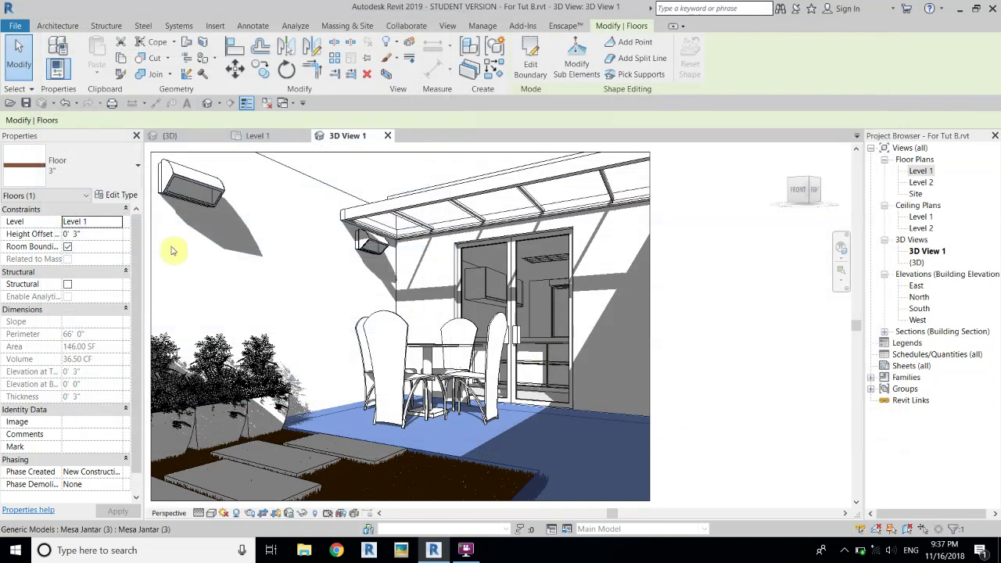
# Step: Render the camera view again in Draft quality and examine the wood deck and patio surfaces
pyautogui.moveTo(422, 282)
pyautogui.mouseDown(button='middle')
pyautogui.moveTo(141, 261)
pyautogui.moveTo(30, 194)
pyautogui.mouseUp(button='middle')
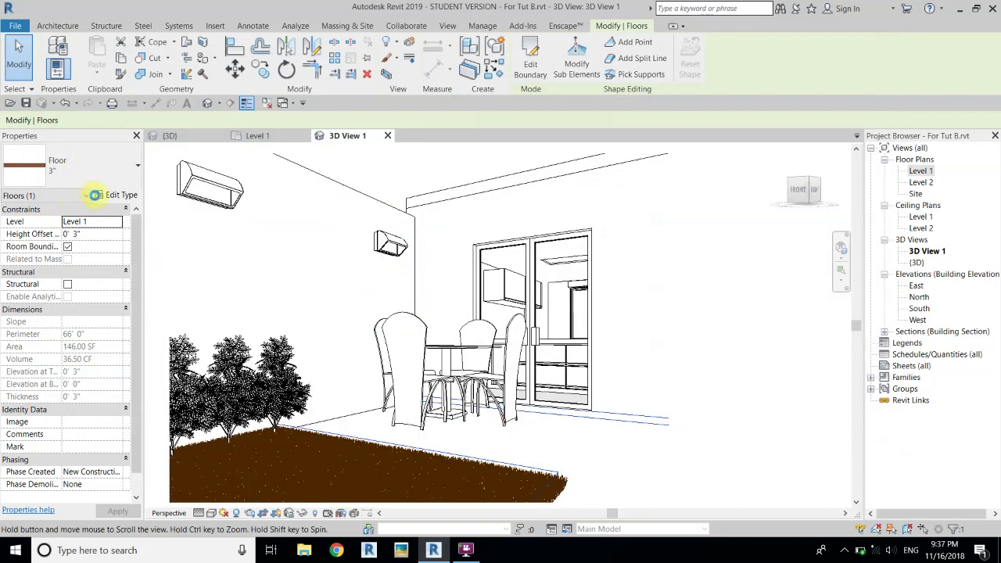
pyautogui.click(251, 515)
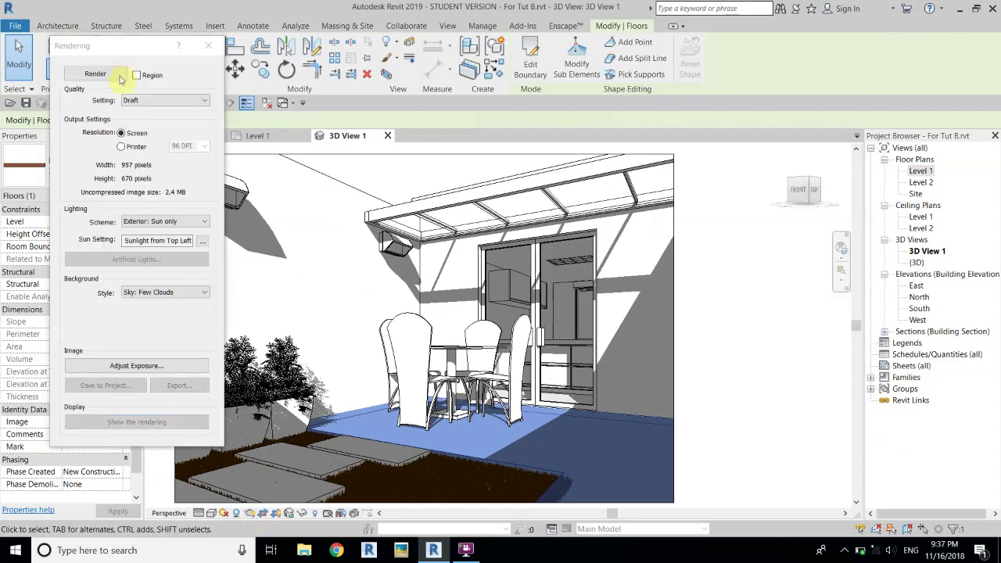
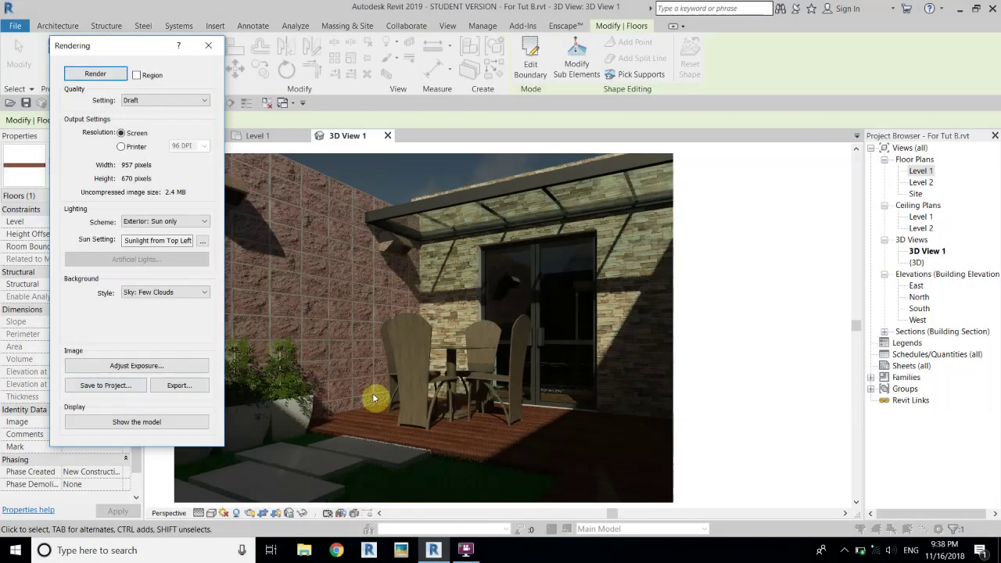
pyautogui.click(486, 296)
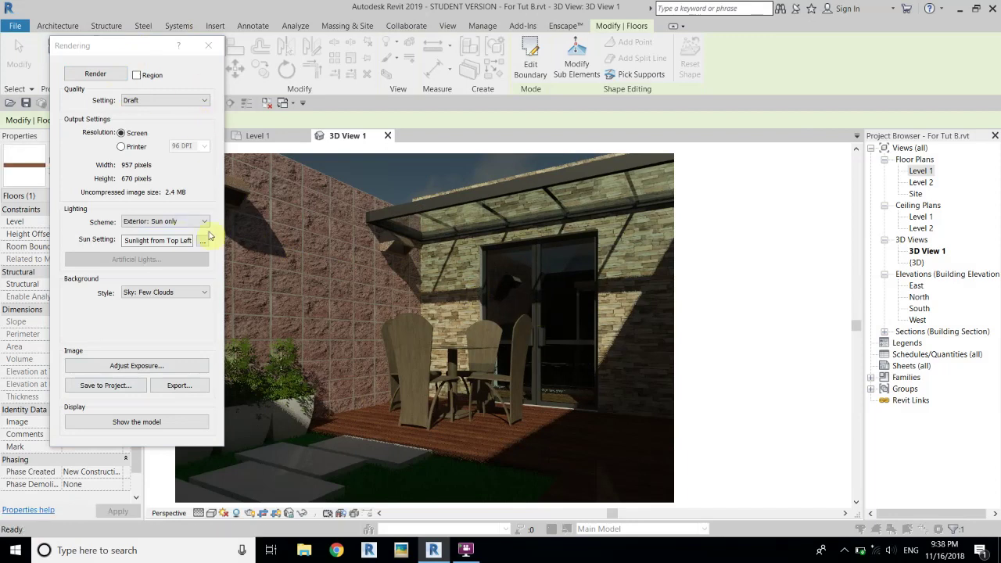
pyautogui.scroll(2, 553, 359)
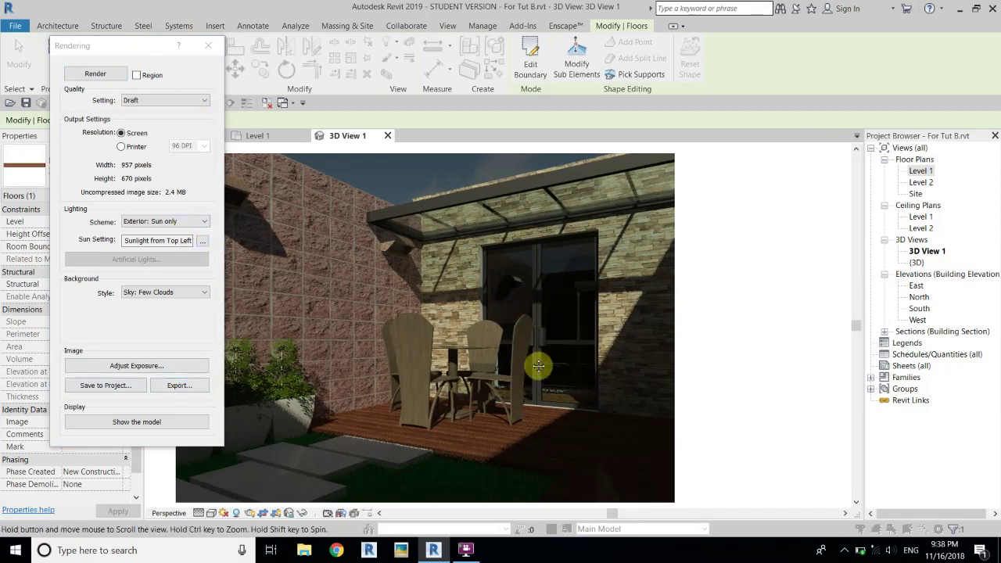
pyautogui.moveTo(552, 359); pyautogui.dragTo(527, 350, button='middle')
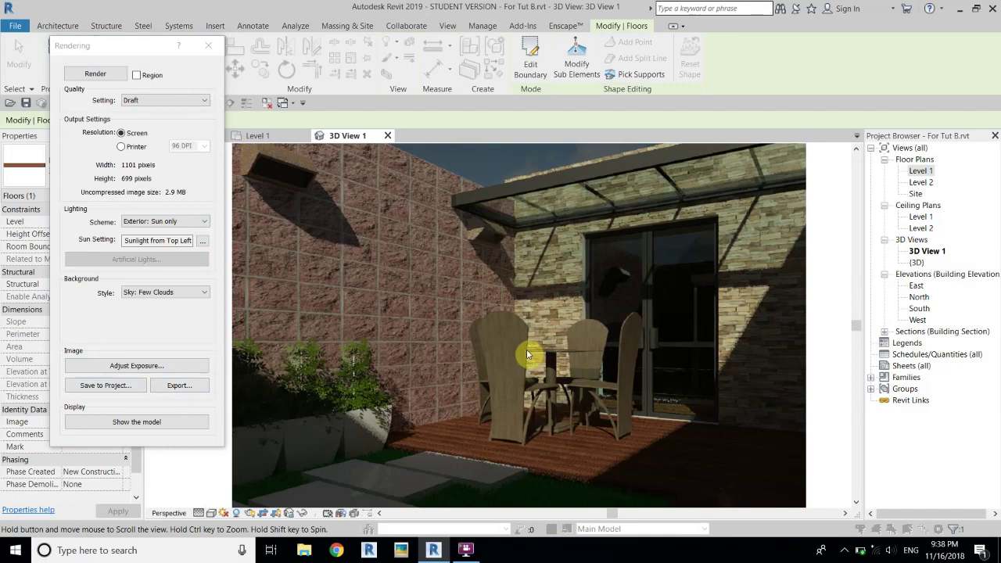
pyautogui.scroll(-2, 526, 348)
# Step: Set the render quality to Medium and the output resolution to Printer at 300 DPI
pyautogui.click(153, 100)
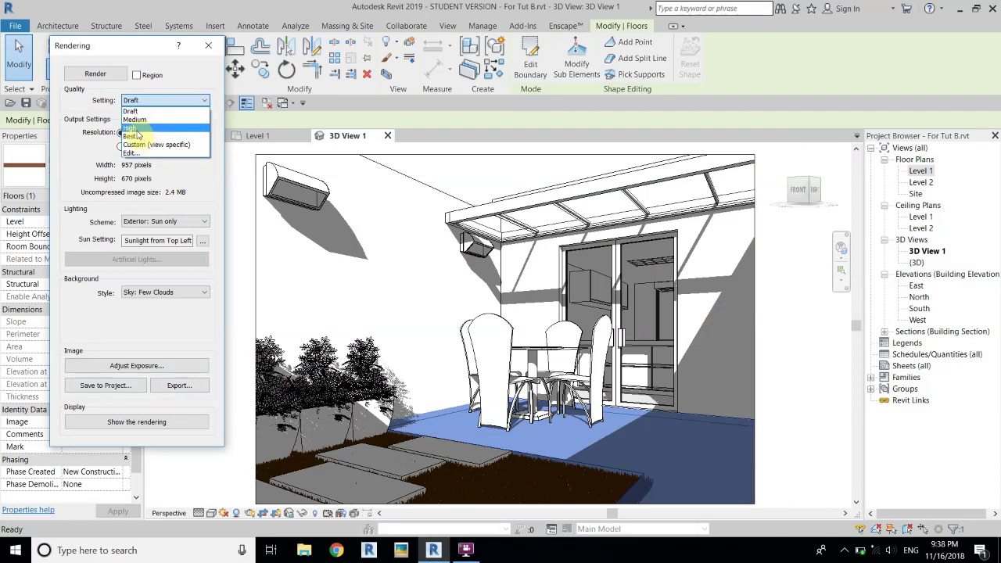
pyautogui.click(141, 100)
pyautogui.click(141, 100)
pyautogui.click(135, 119)
pyautogui.click(121, 147)
pyautogui.click(204, 147)
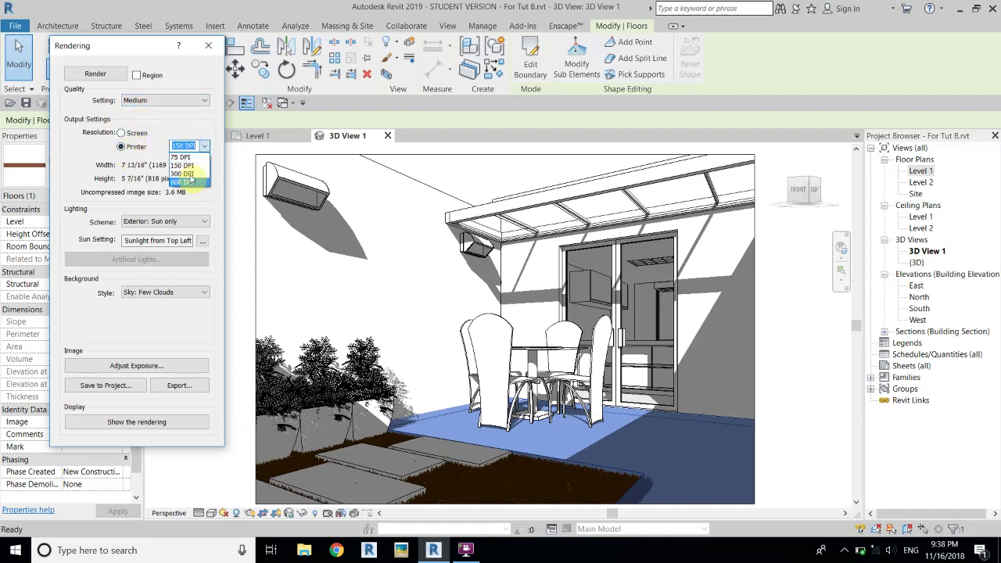
pyautogui.click(186, 174)
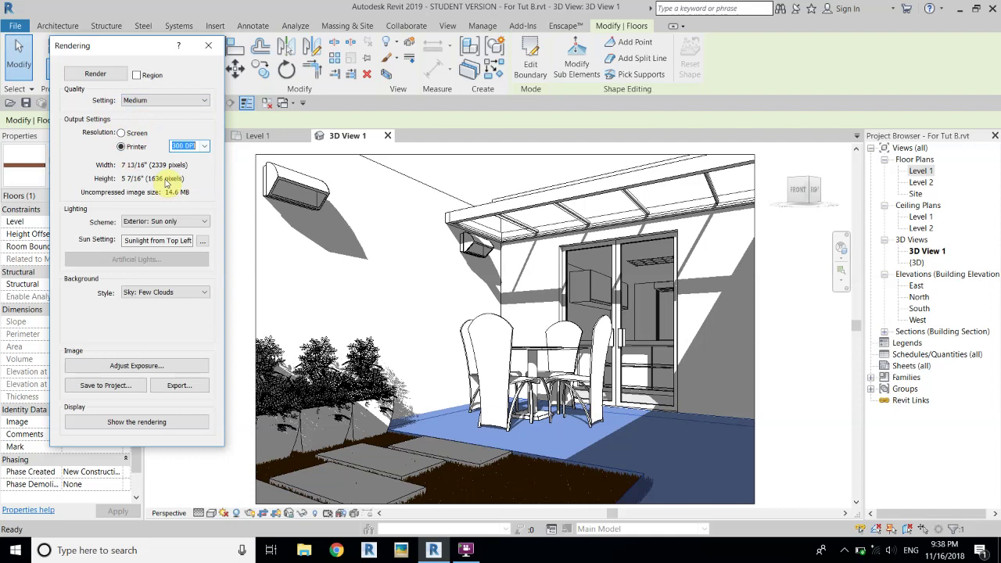
# Step: Render the camera view with the progress dialog set to stay open on completion, and close that dialog once rendering ends
pyautogui.click(165, 293)
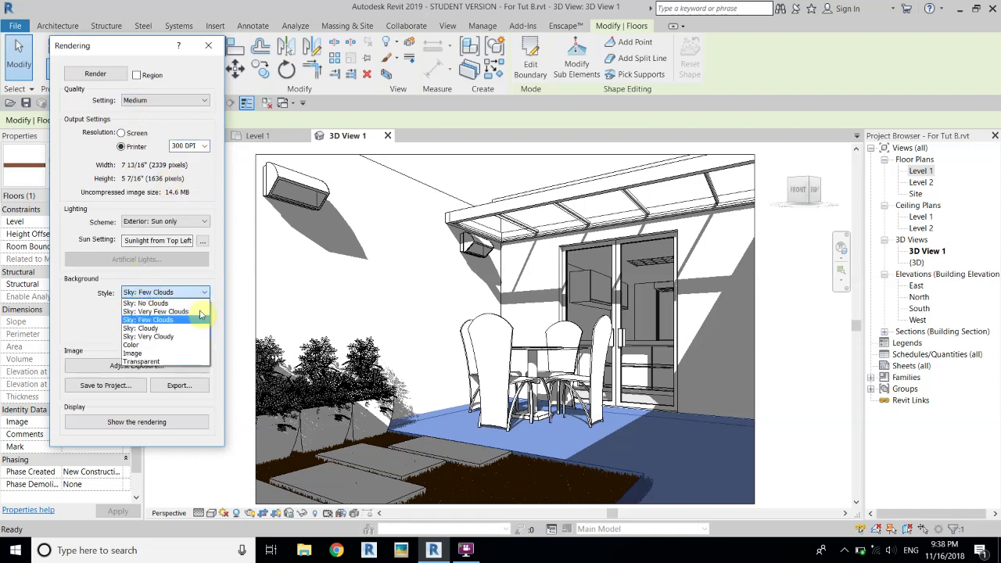
pyautogui.click(100, 229)
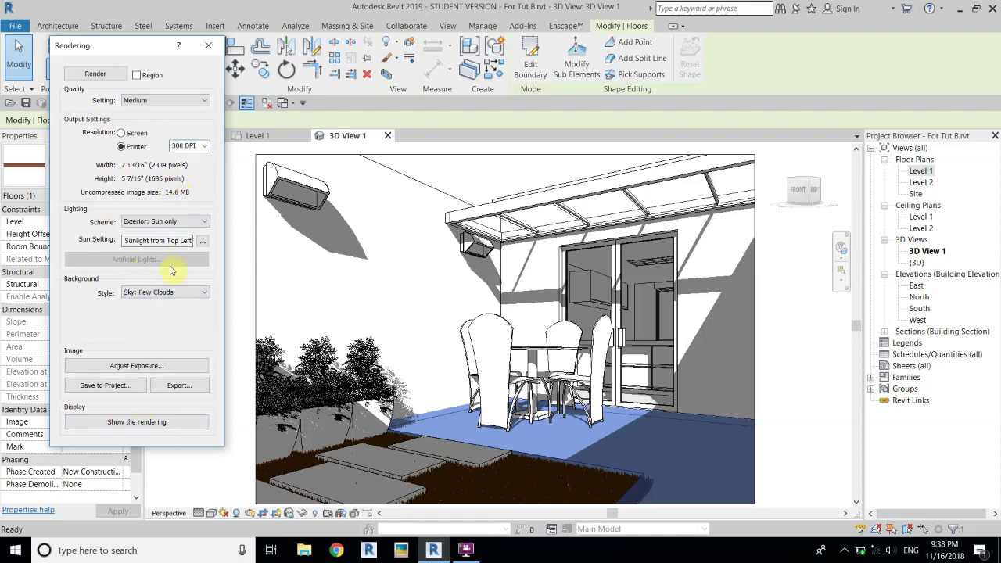
pyautogui.click(87, 81)
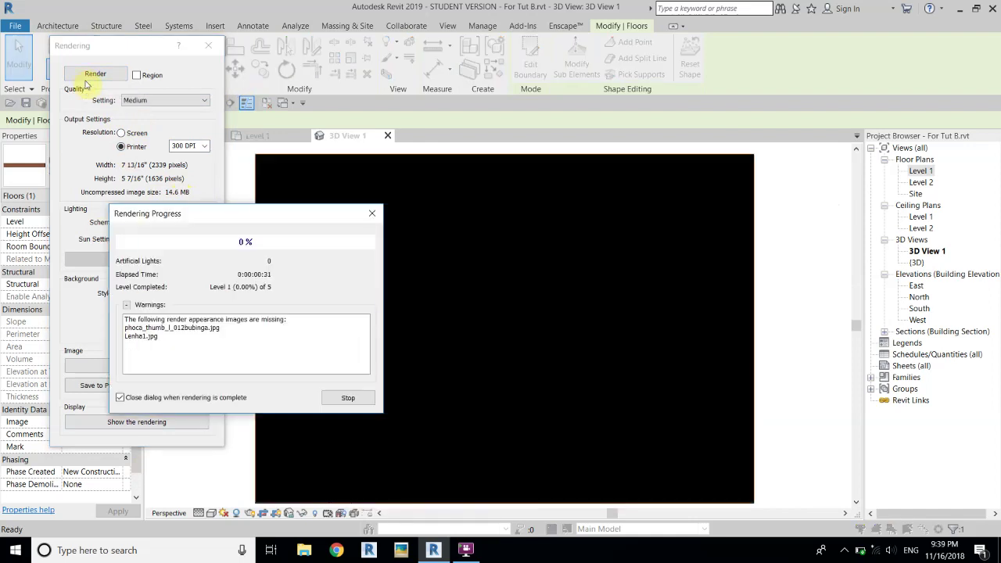
pyautogui.click(120, 397)
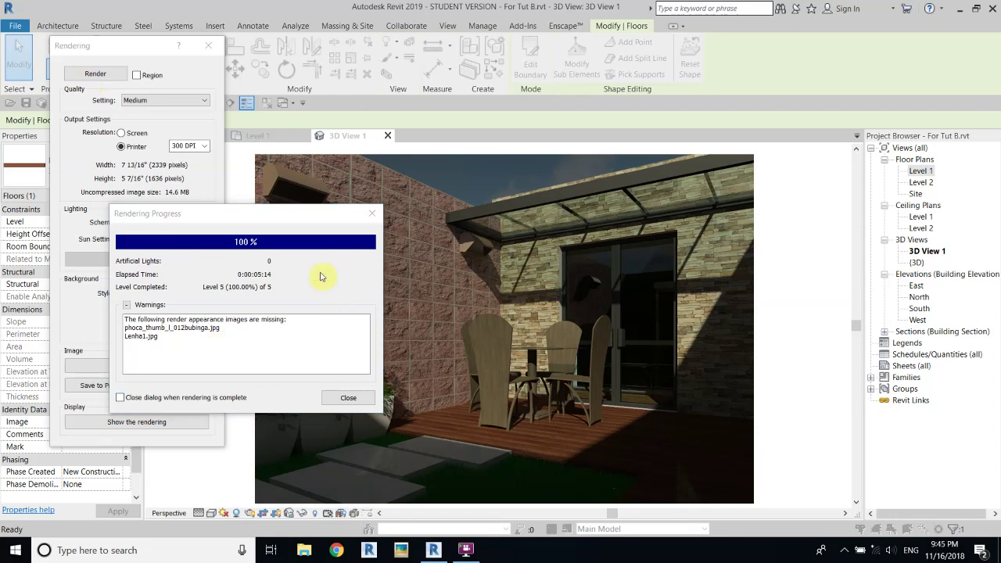
pyautogui.moveTo(246, 218); pyautogui.dragTo(287, 160)
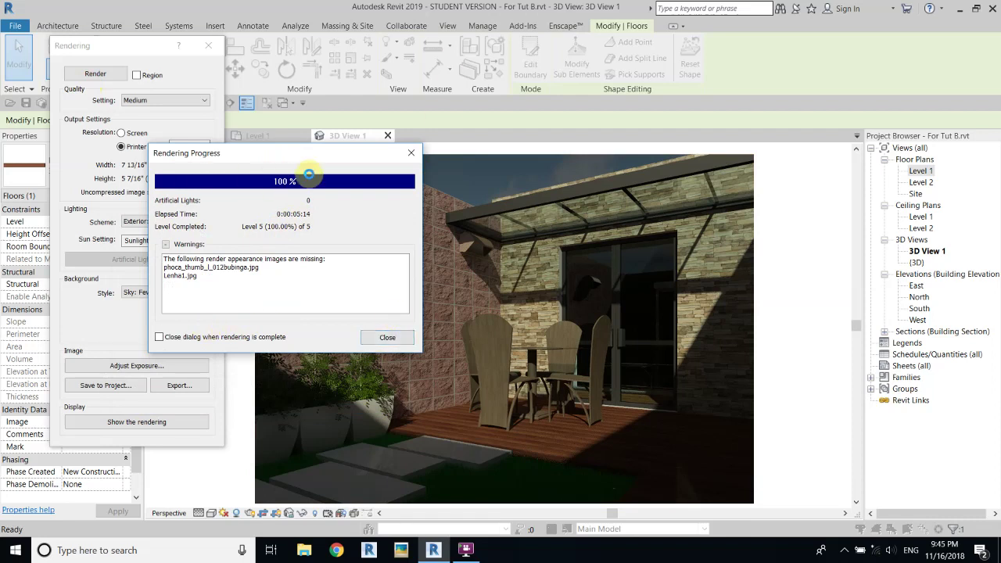
pyautogui.click(410, 152)
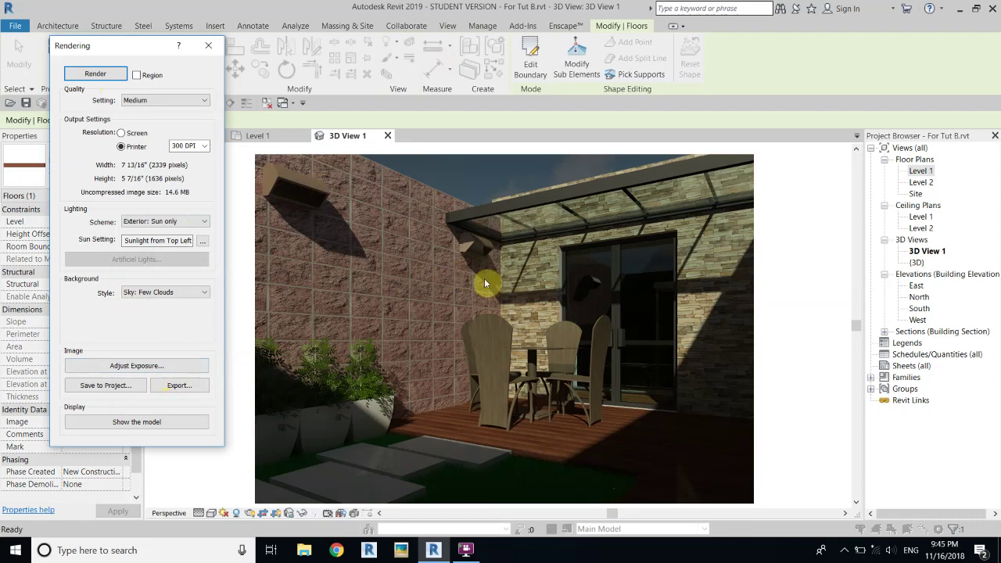
# Step: Export the rendering as a JPEG file named "Backyard" in the Backyard Scense Texs folder
pyautogui.click(182, 385)
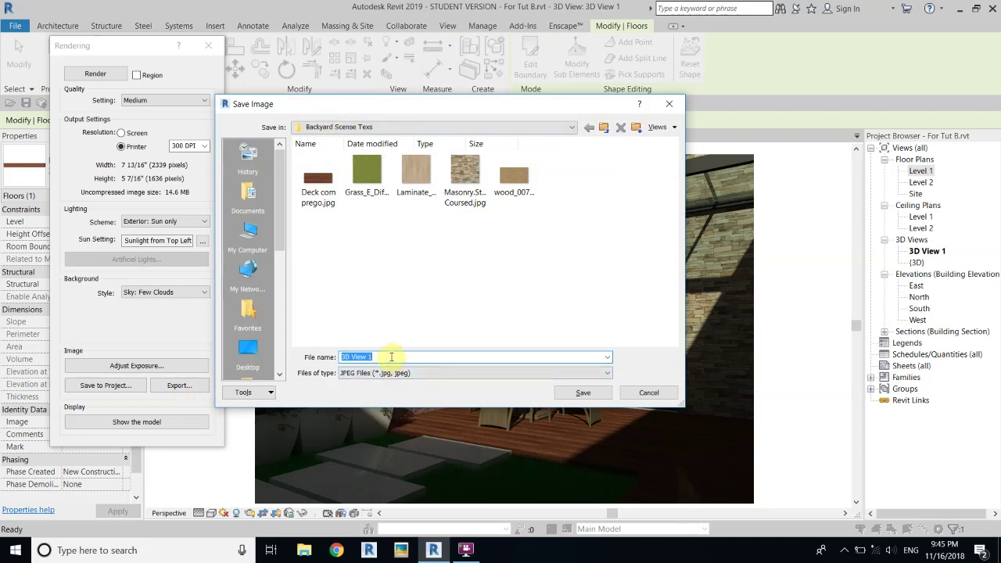
pyautogui.write('Backyard')
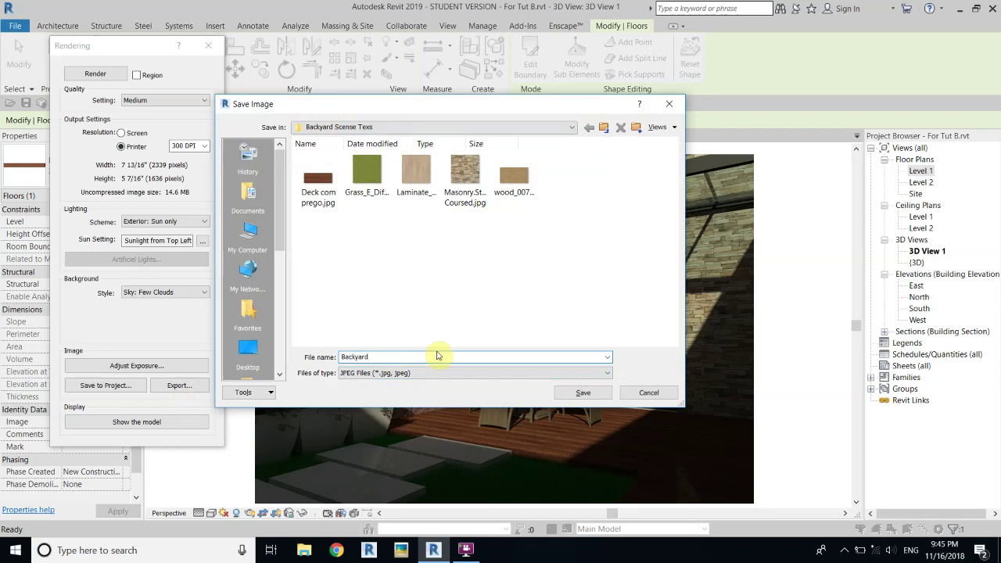
pyautogui.click(481, 373)
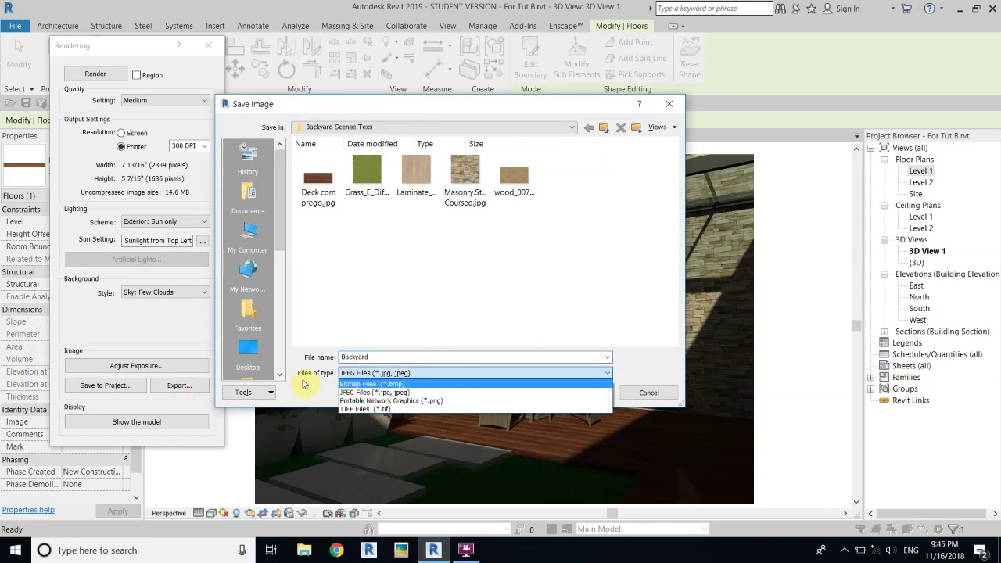
pyautogui.click(360, 393)
pyautogui.click(580, 393)
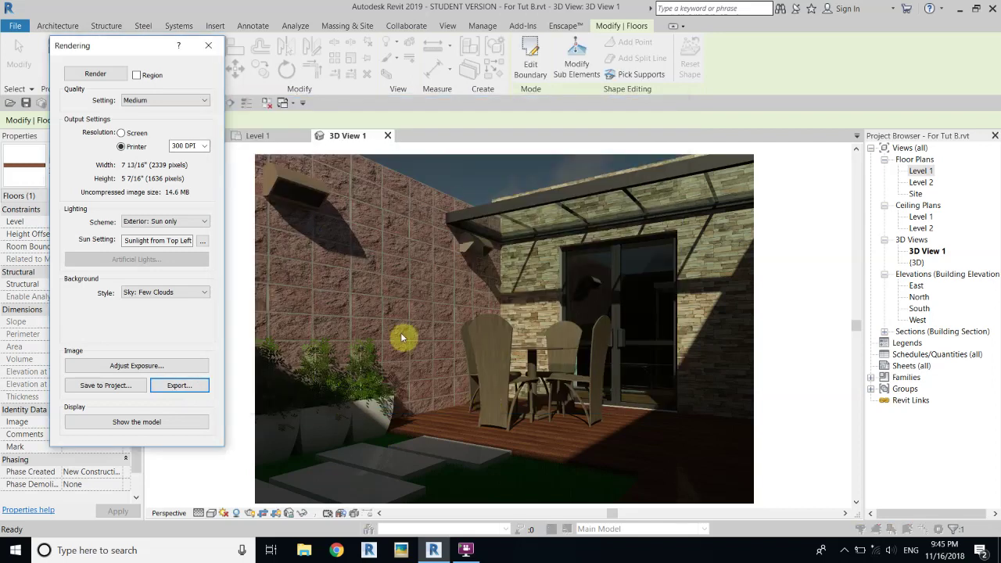
# Step: Brighten the rendered image by trying an exposure value of 12.95 and settling on 13.56, and close the rendering settings
pyautogui.click(139, 368)
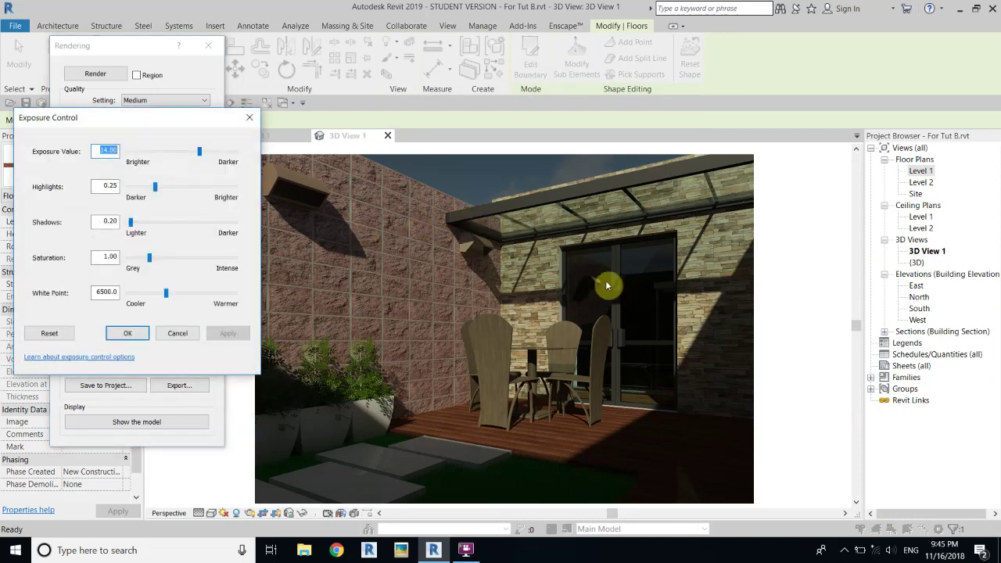
pyautogui.moveTo(74, 118); pyautogui.dragTo(149, 119)
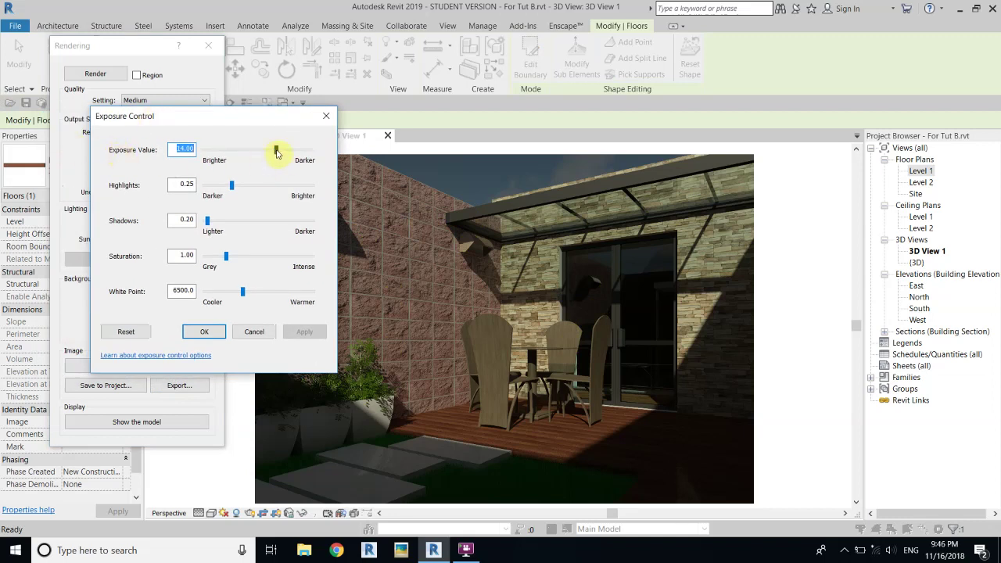
pyautogui.moveTo(276, 154); pyautogui.dragTo(274, 154)
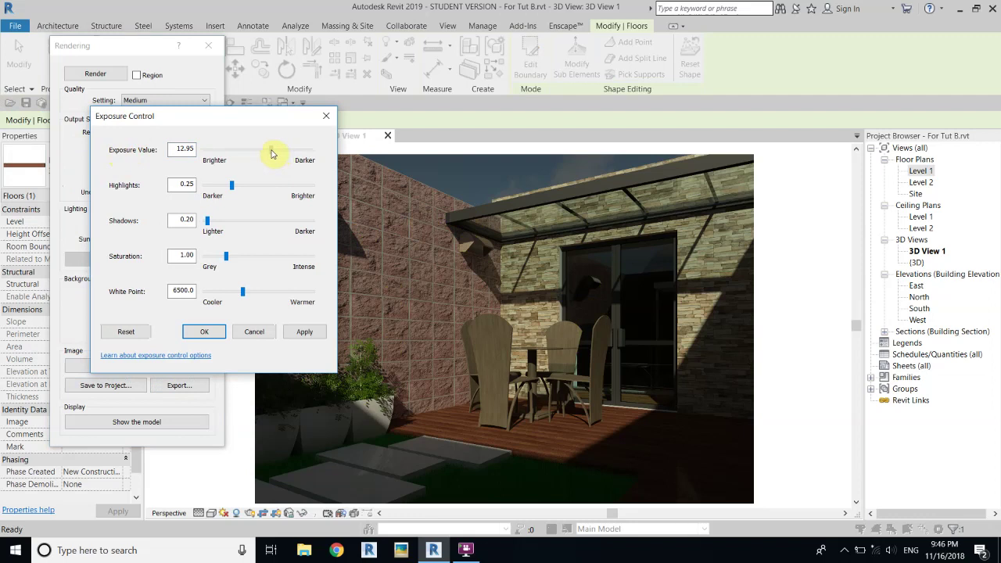
pyautogui.click(303, 331)
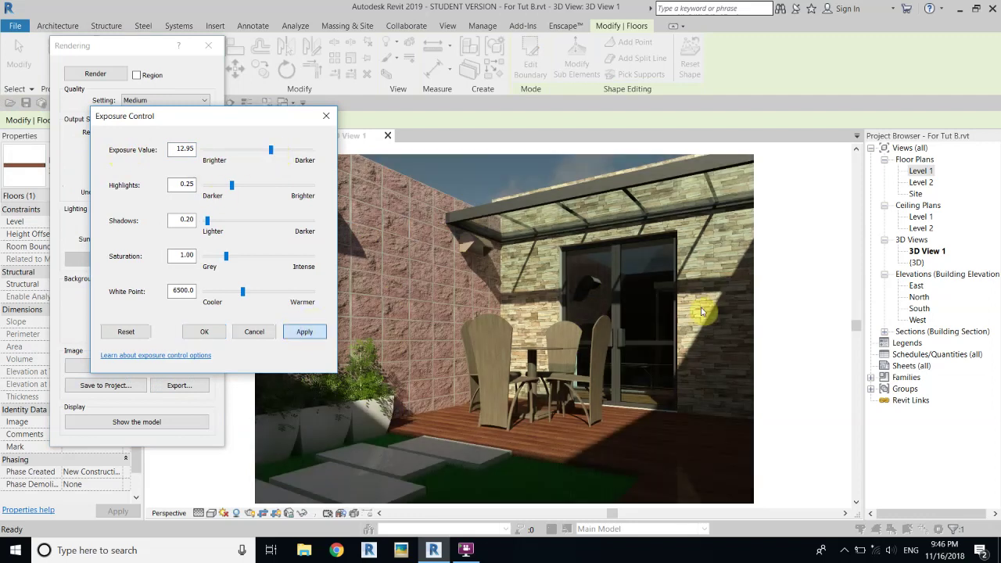
pyautogui.click(273, 150)
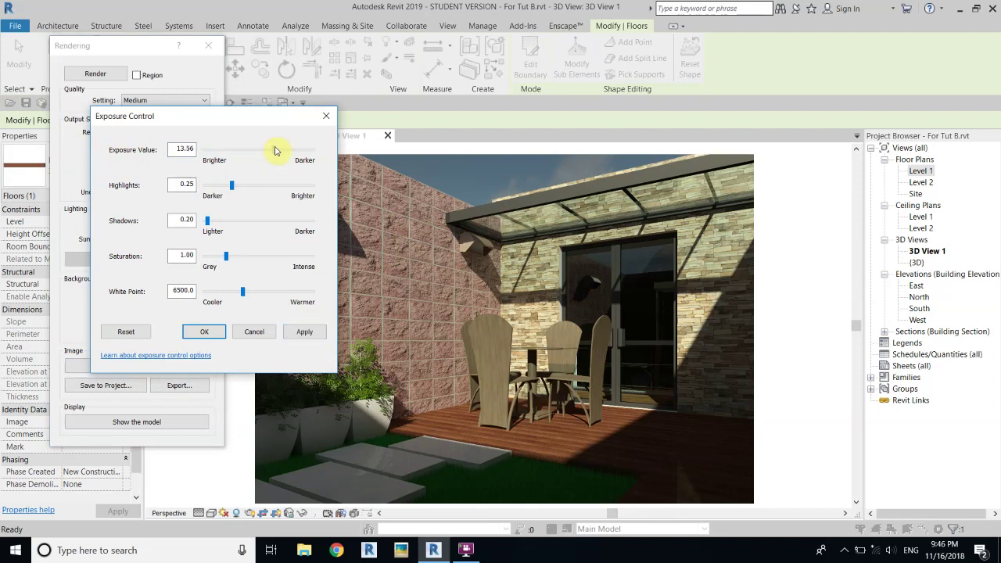
pyautogui.click(319, 336)
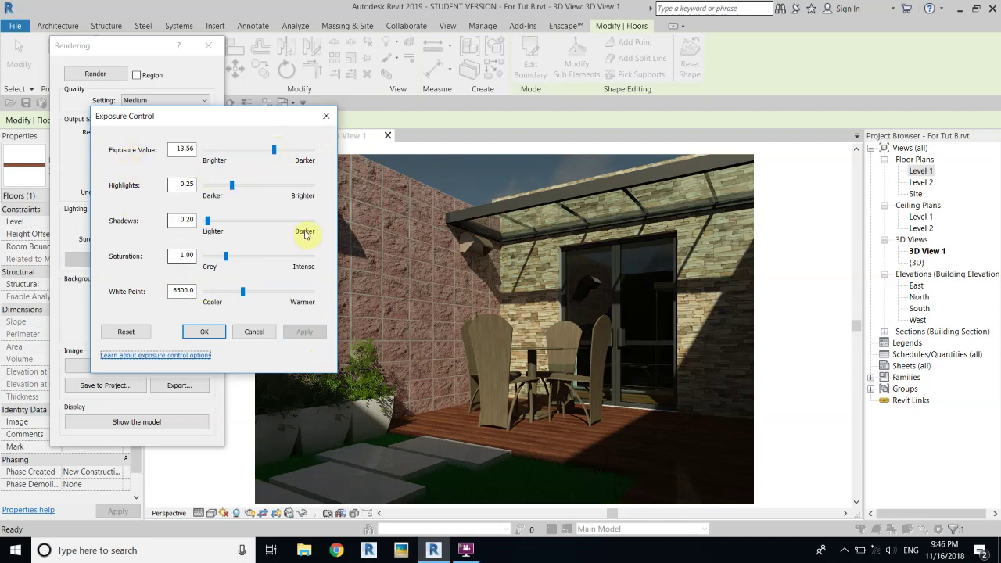
pyautogui.click(327, 117)
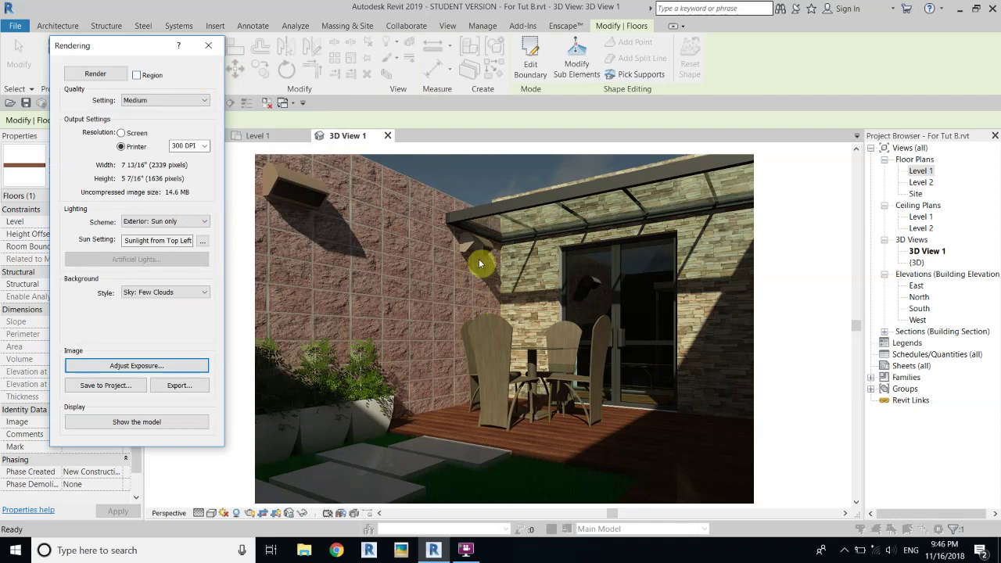
pyautogui.click(208, 46)
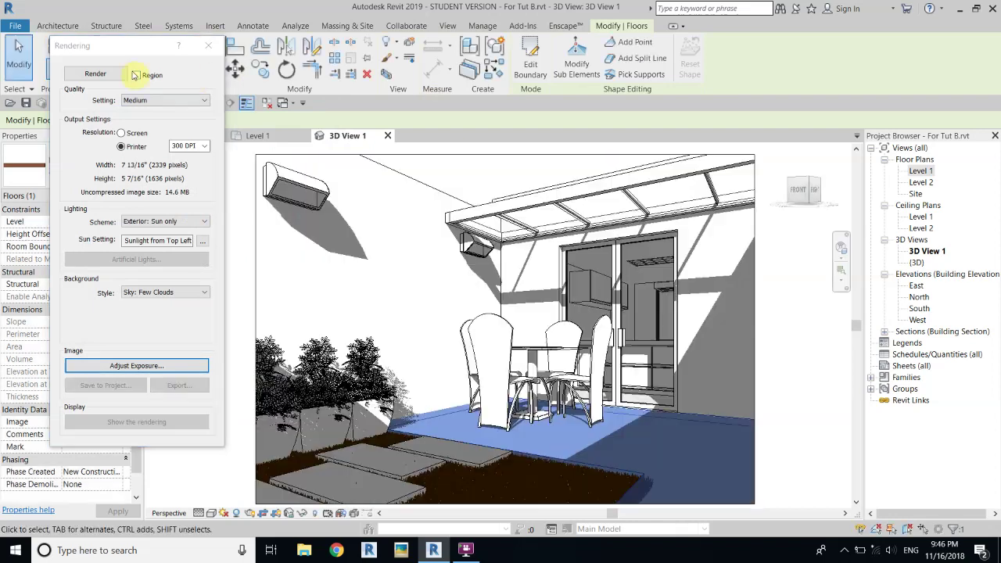
# Step: Set the render quality to Draft and the output resolution to Screen
pyautogui.click(197, 100)
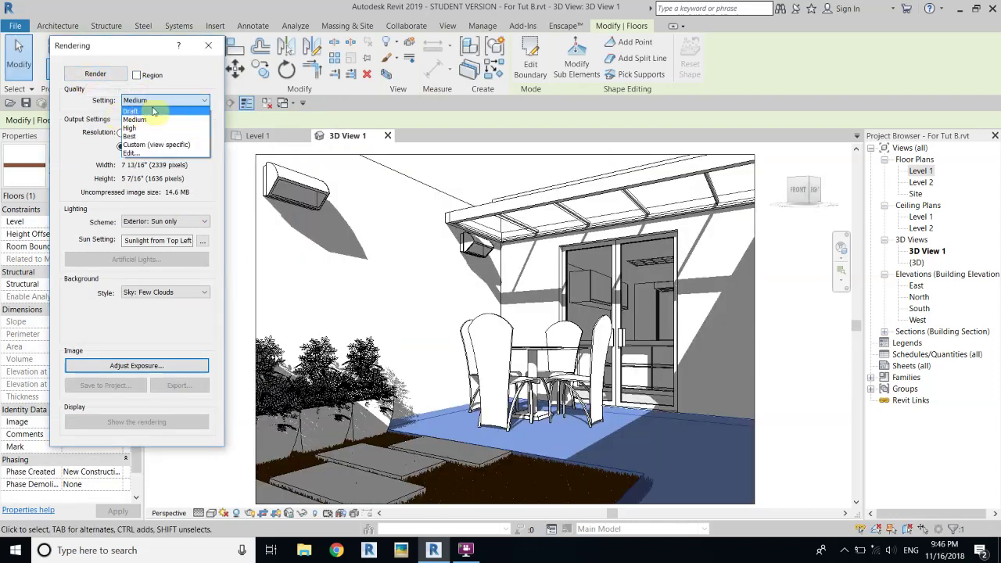
pyautogui.click(150, 111)
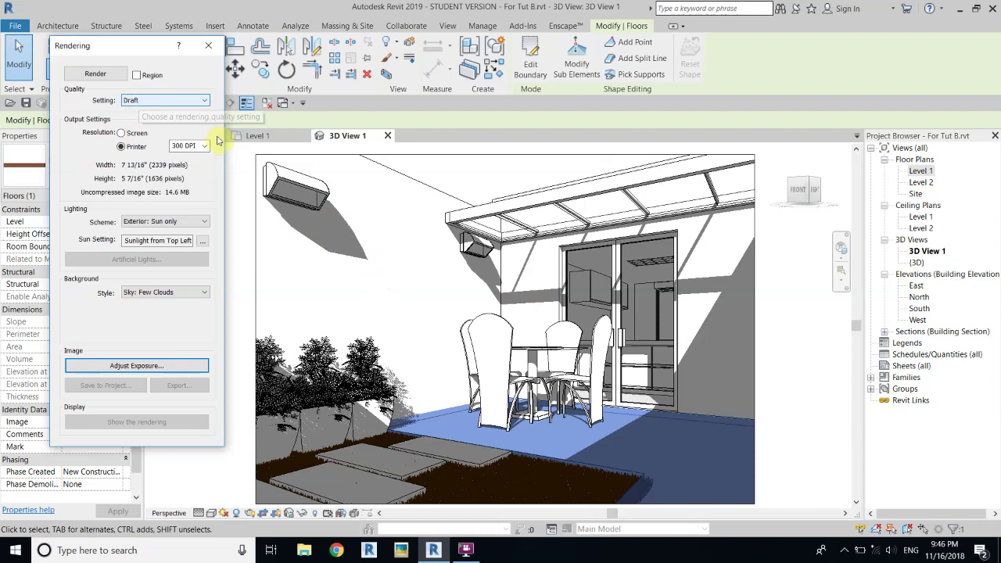
pyautogui.click(121, 133)
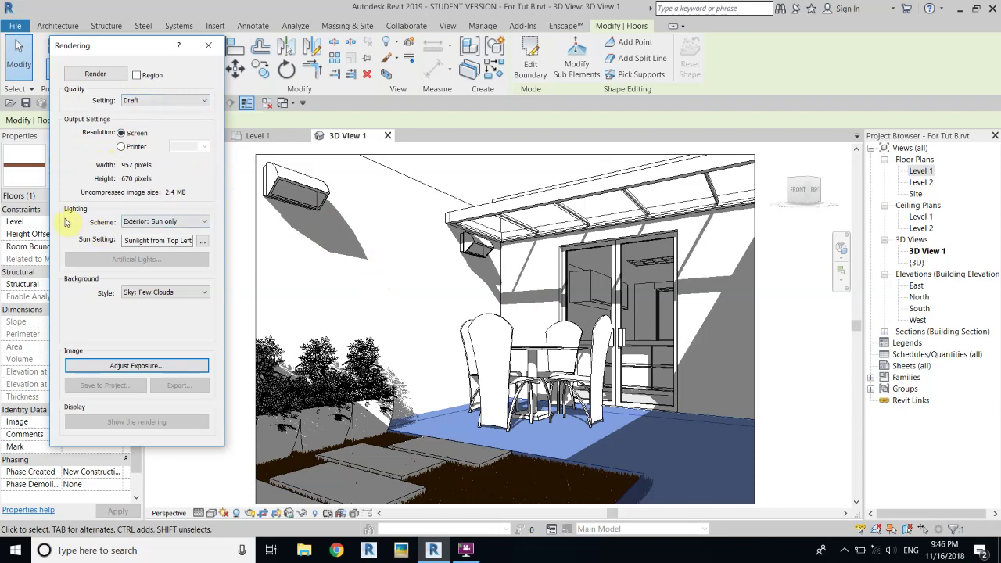
# Step: Render the camera view with the Exterior: Artificial only lighting scheme and the Sky: Few Clouds background, closing the progress dialog after rendering
pyautogui.click(201, 223)
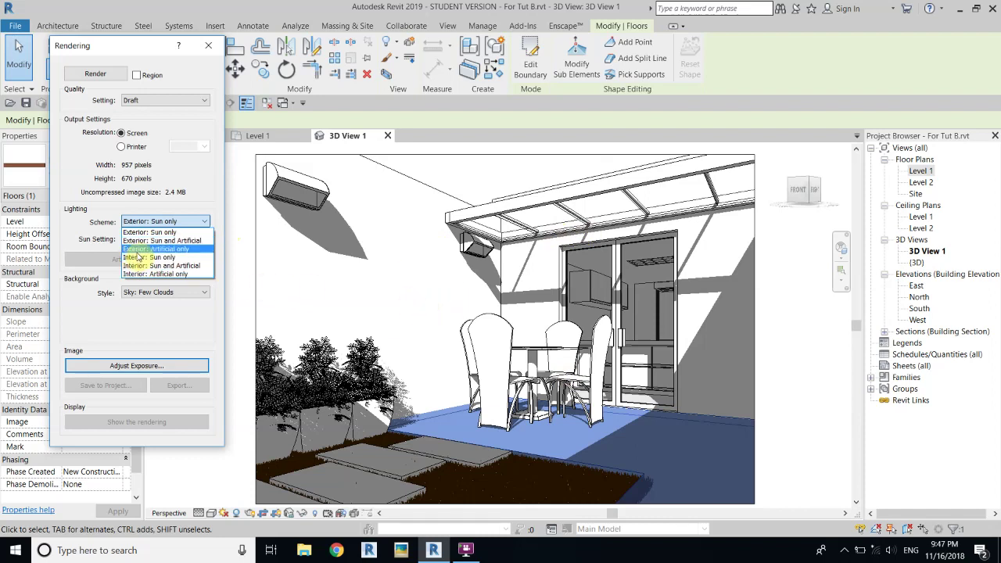
pyautogui.click(160, 249)
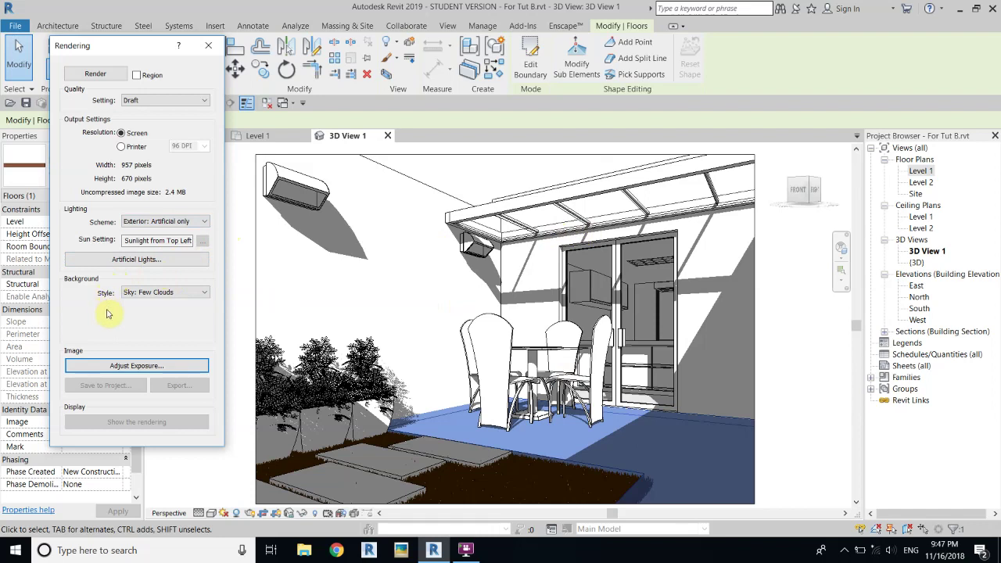
pyautogui.click(202, 293)
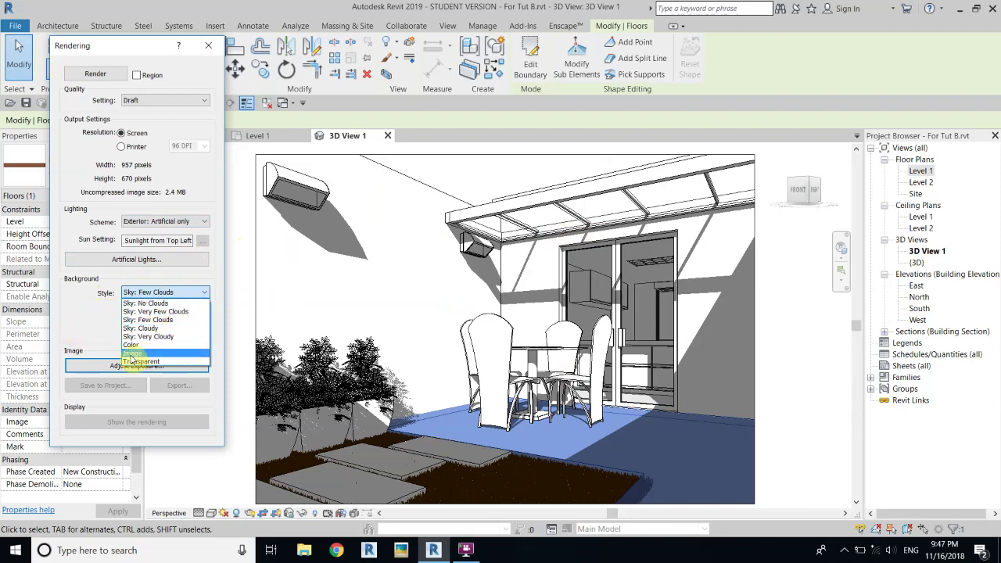
pyautogui.click(161, 320)
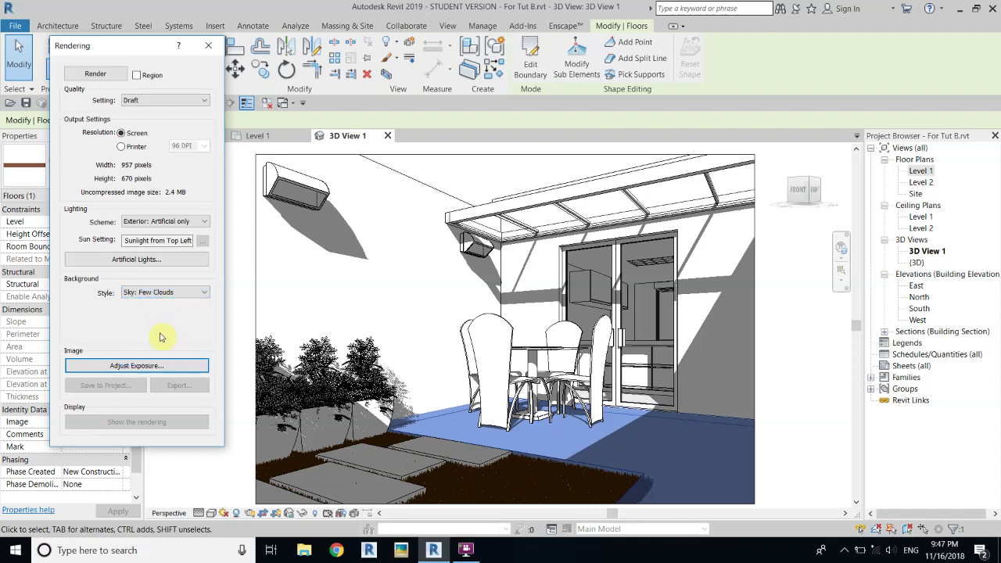
pyautogui.click(110, 78)
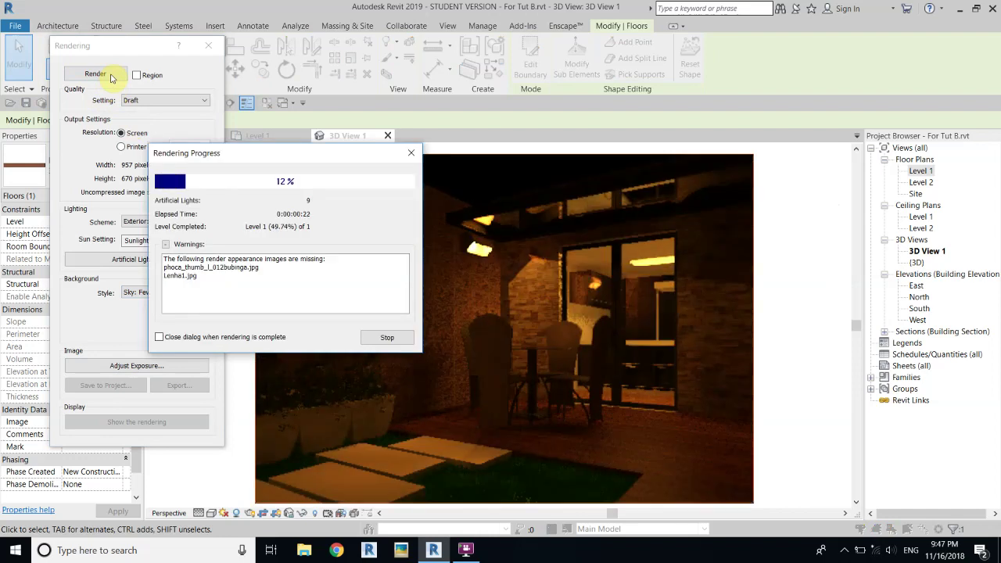
pyautogui.click(411, 154)
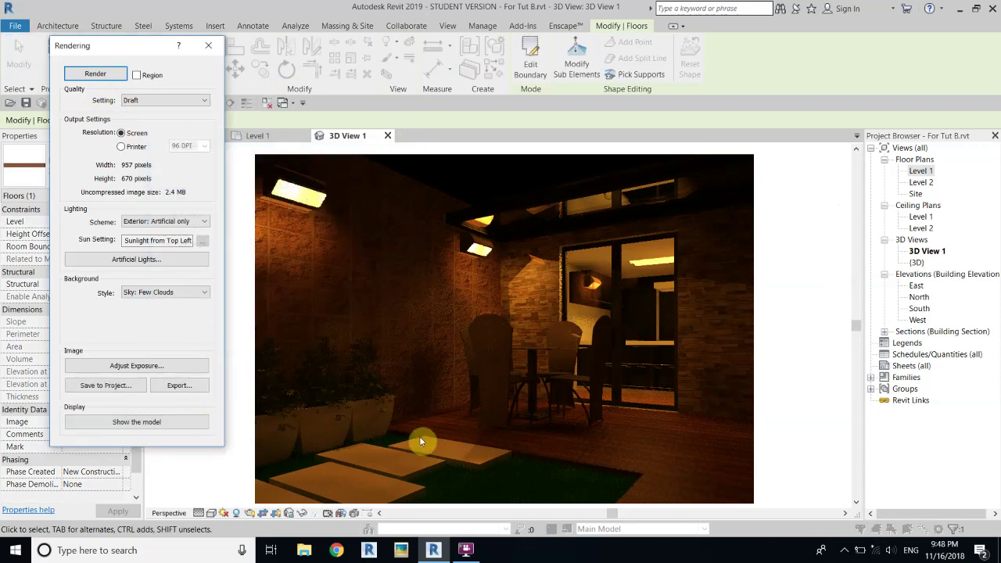
# Step: Examine the wall lights, stone walls, glass doors and deck in the artificial-light rendering, and return to the model view
pyautogui.scroll(-2, 376, 418)
pyautogui.scroll(5, 376, 402)
pyautogui.scroll(-1, 409, 259)
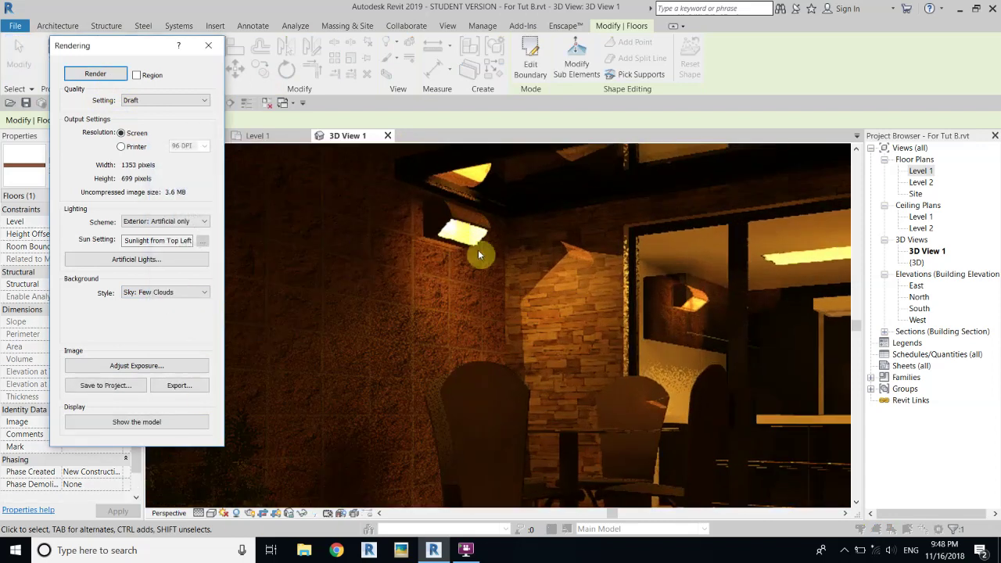
pyautogui.scroll(2, 467, 250)
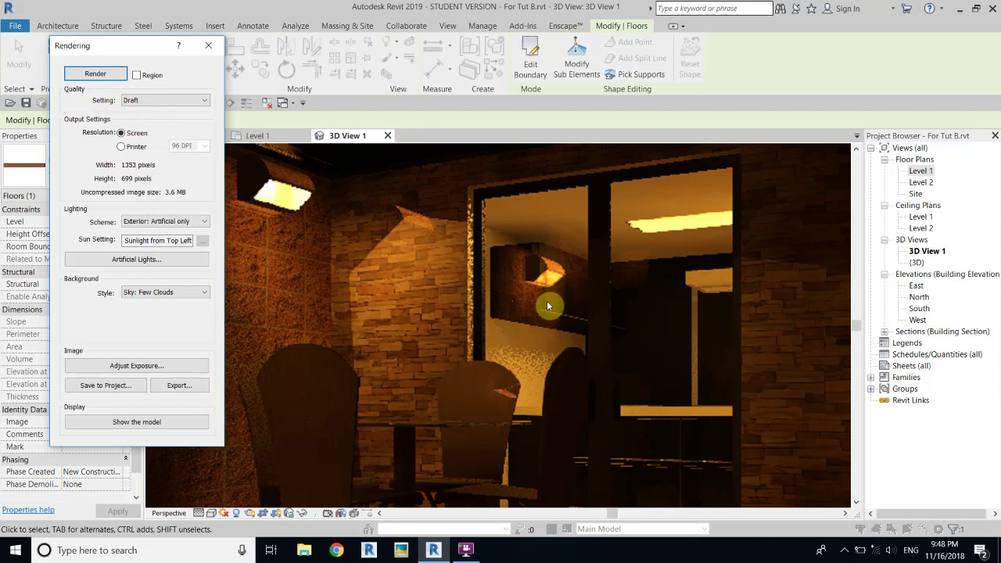
pyautogui.scroll(-1, 540, 295)
pyautogui.scroll(1, 535, 252)
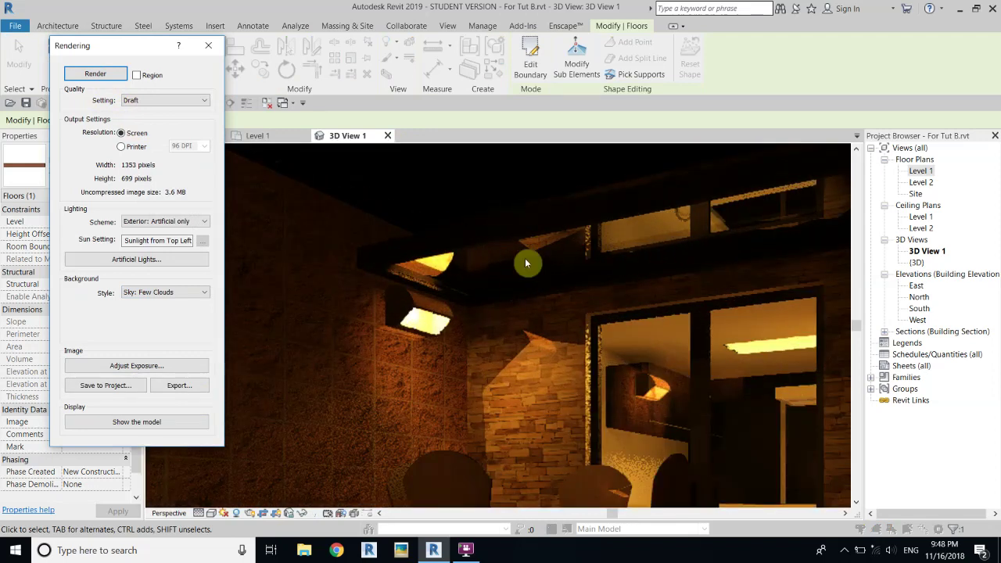
pyautogui.scroll(-1, 469, 258)
pyautogui.scroll(-2, 505, 313)
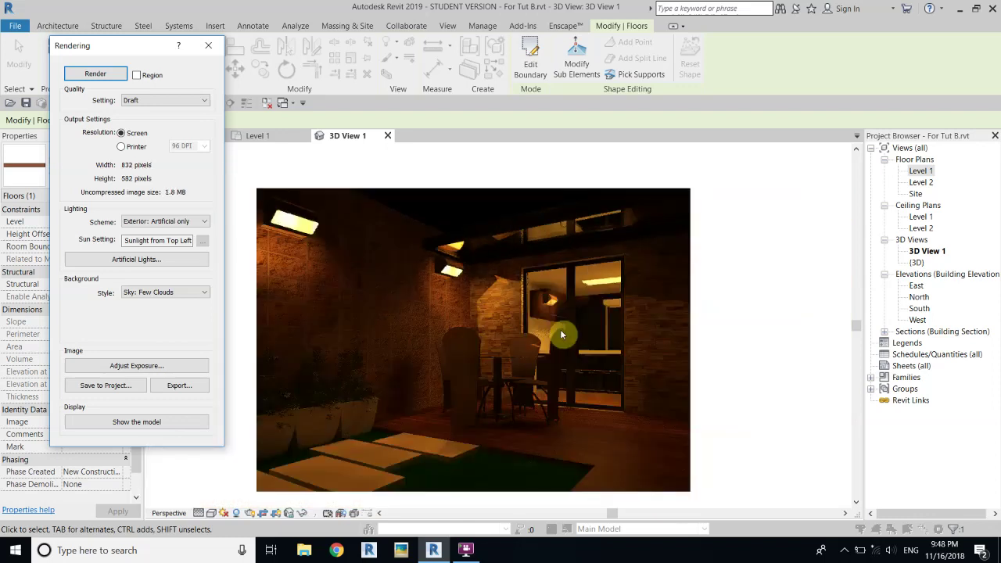
pyautogui.scroll(2, 536, 375)
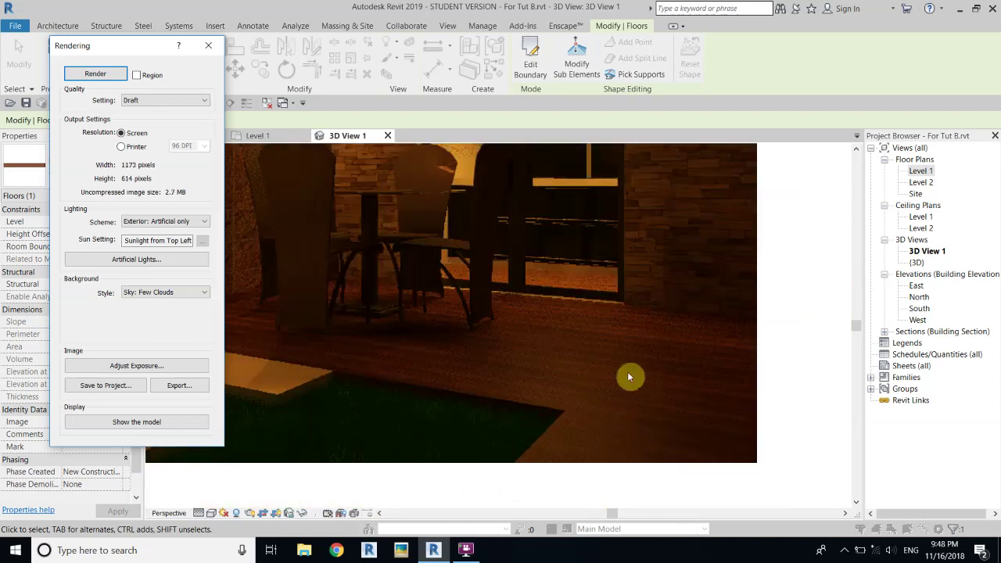
pyautogui.scroll(-1, 665, 415)
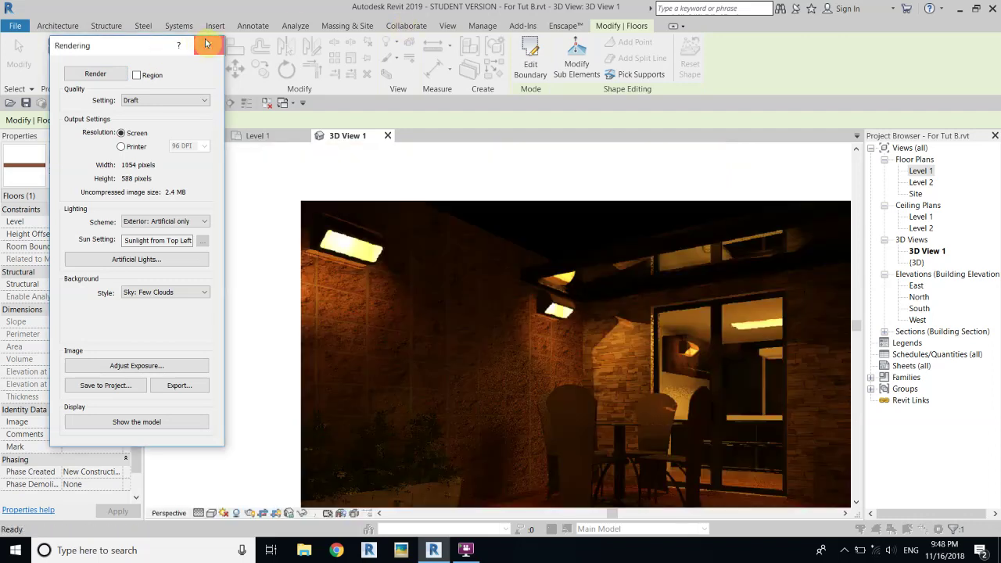
pyautogui.click(208, 46)
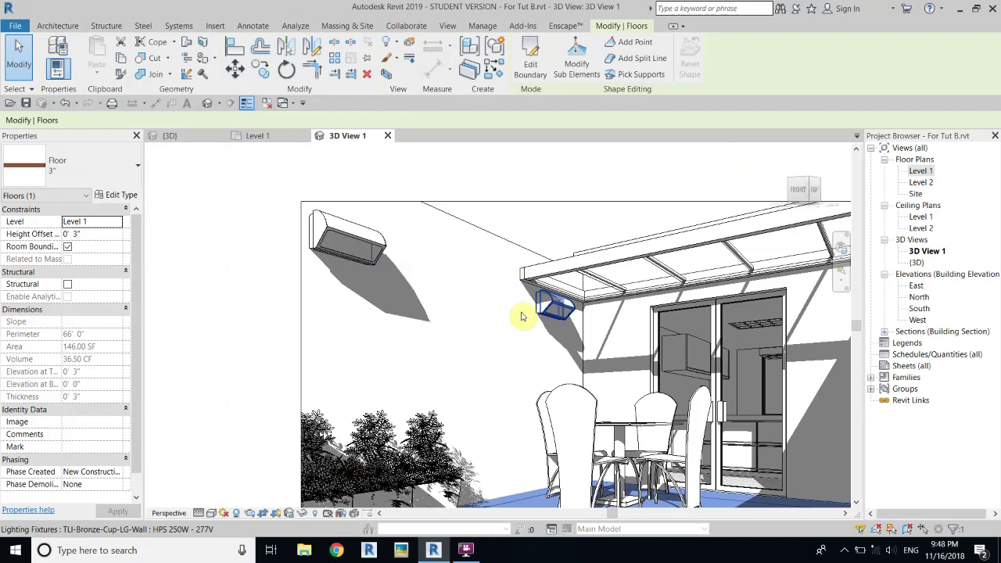
pyautogui.moveTo(643, 282)
pyautogui.mouseDown(button='middle')
pyautogui.moveTo(520, 204)
pyautogui.moveTo(565, 200)
pyautogui.mouseUp(button='middle')
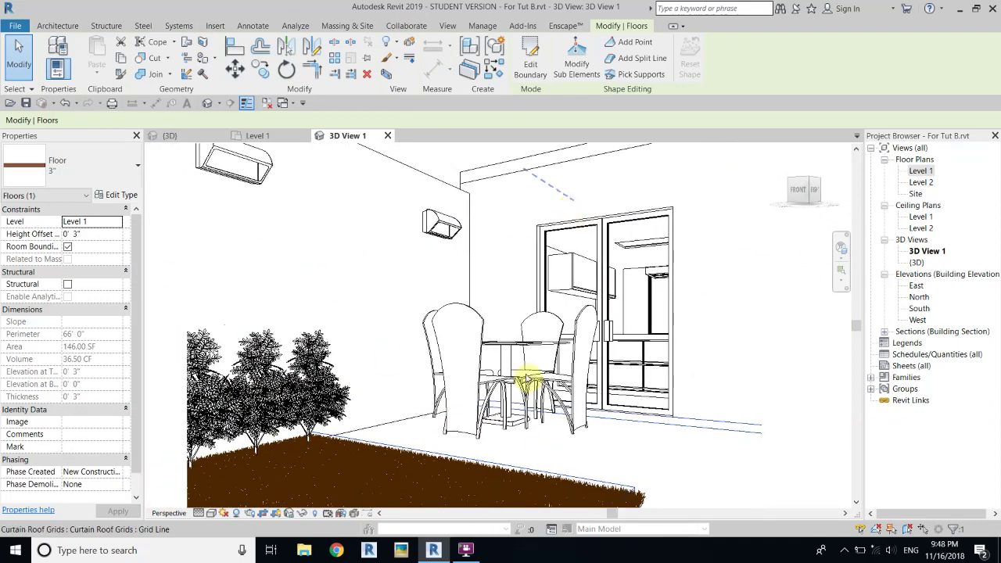
pyautogui.scroll(-3, 443, 380)
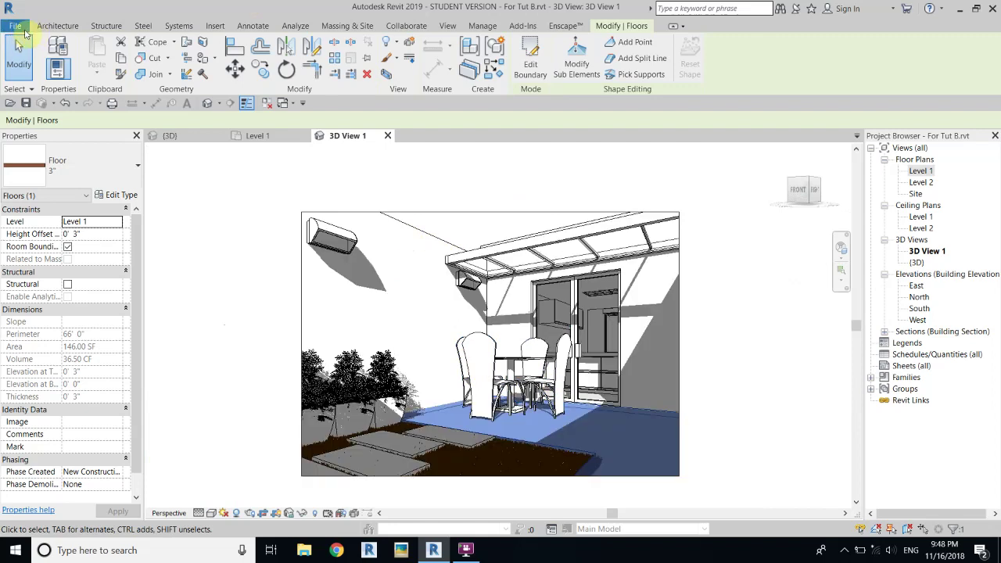
# Step: Save the project as "For Tut Night" in the Backyard Scense Texs folder and clear the floor selection
pyautogui.click(19, 26)
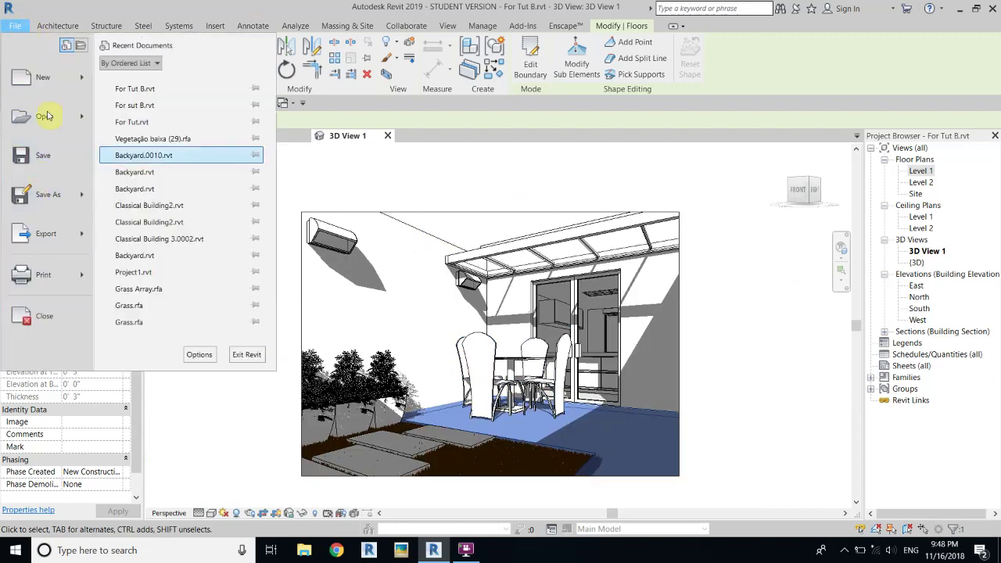
pyautogui.moveTo(52, 196)
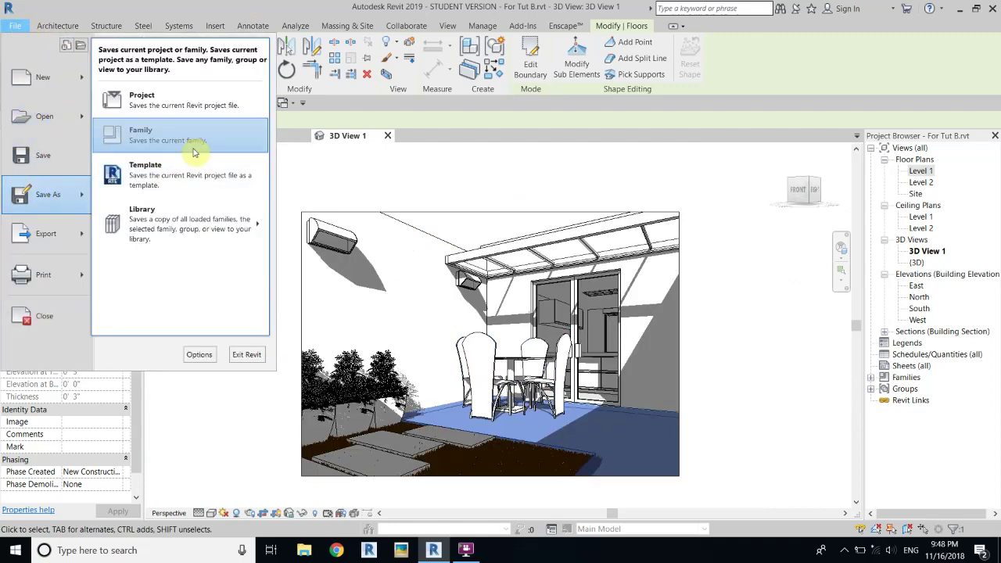
pyautogui.click(165, 100)
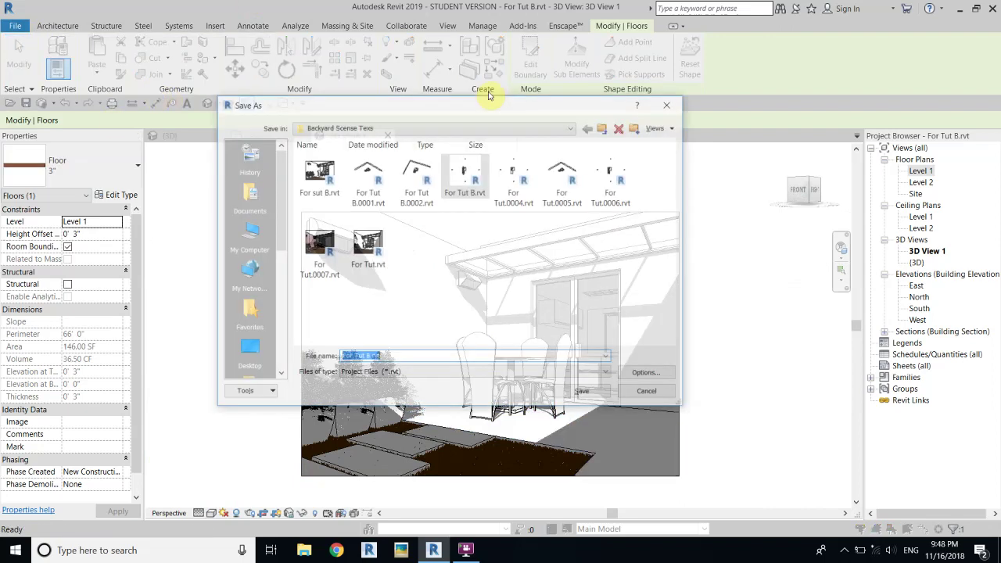
pyautogui.click(361, 358)
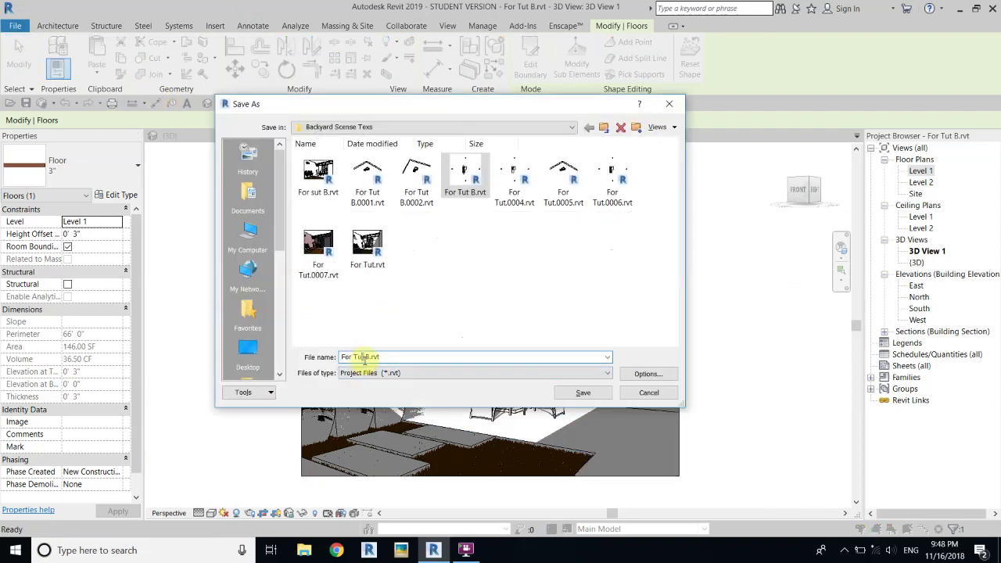
pyautogui.keyDown('shift'); pyautogui.click(410, 360); pyautogui.keyUp('shift')
pyautogui.moveTo(319, 104); pyautogui.dragTo(220, 114)
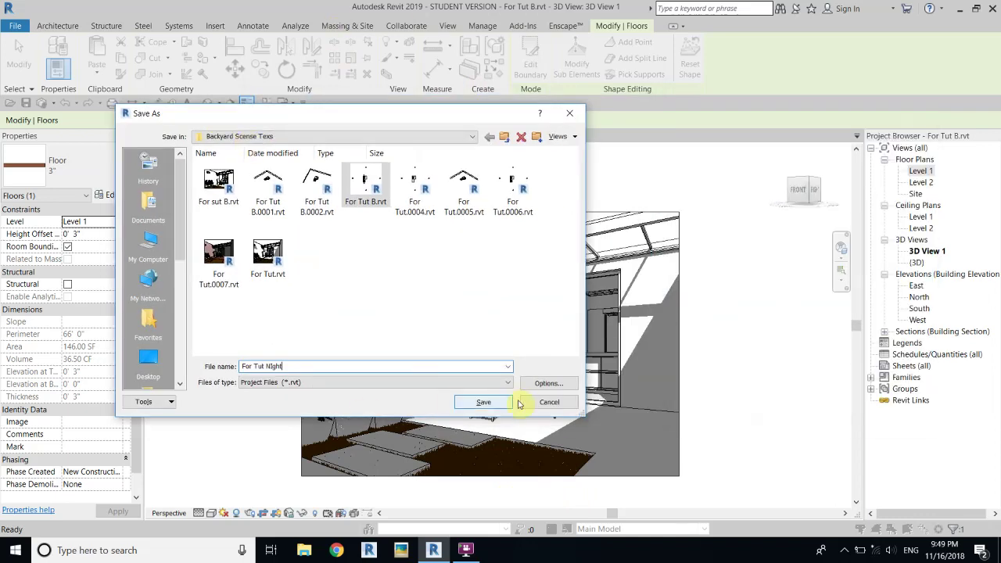
pyautogui.click(271, 366)
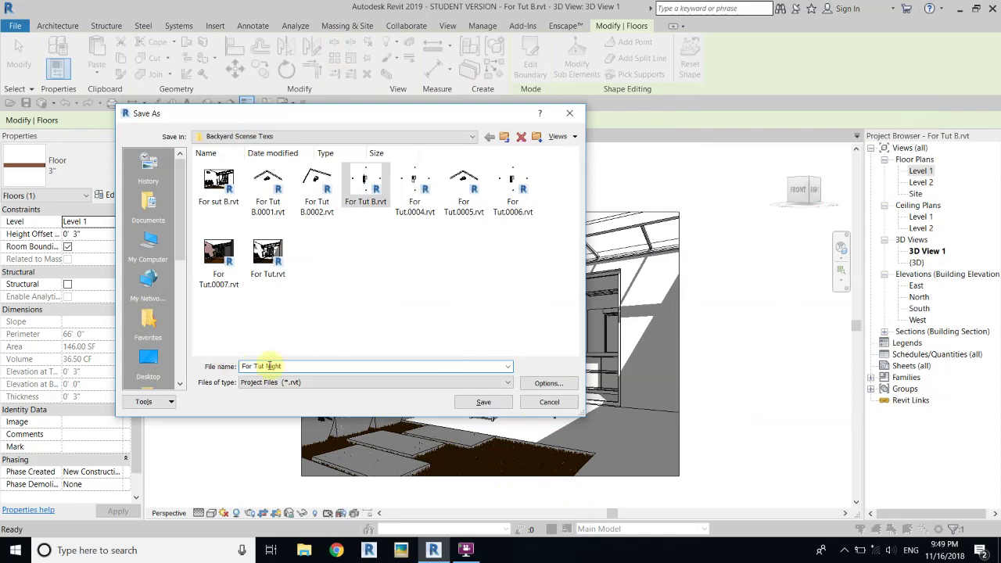
pyautogui.click(484, 402)
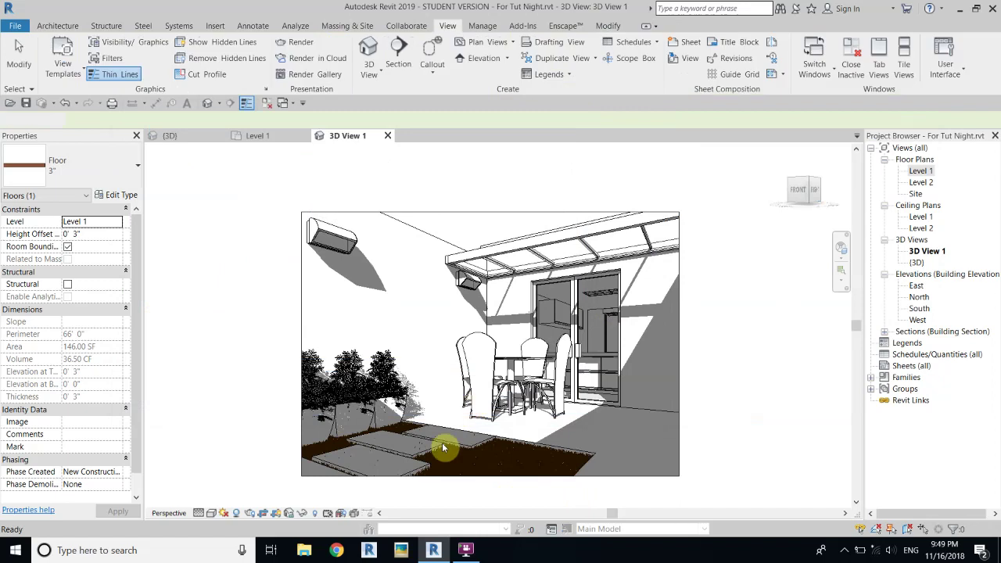
pyautogui.press('Escape')
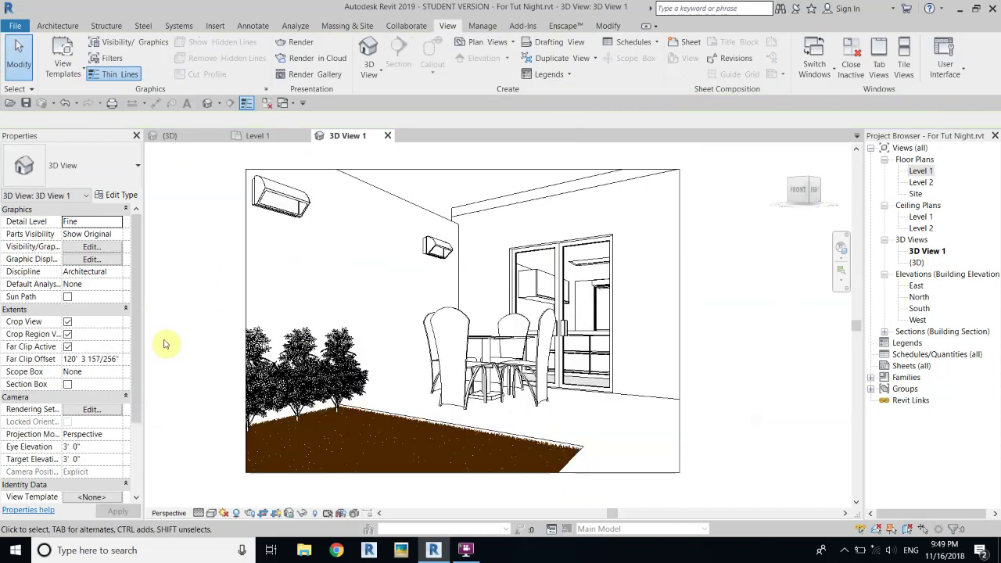
pyautogui.scroll(2, 164, 344)
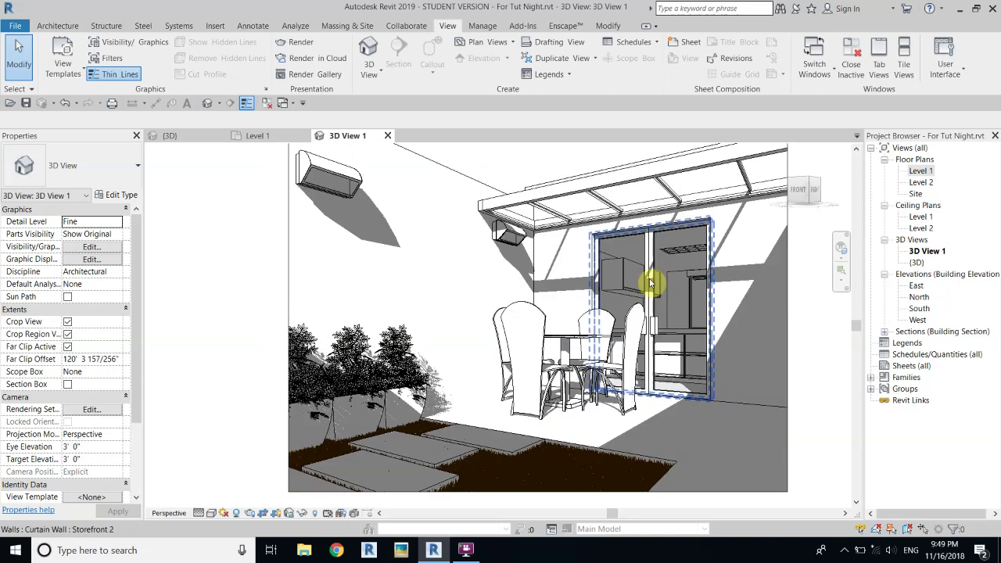
# Step: Open the Glazing material of the patio's double storefront door type for editing
pyautogui.press('Tab')
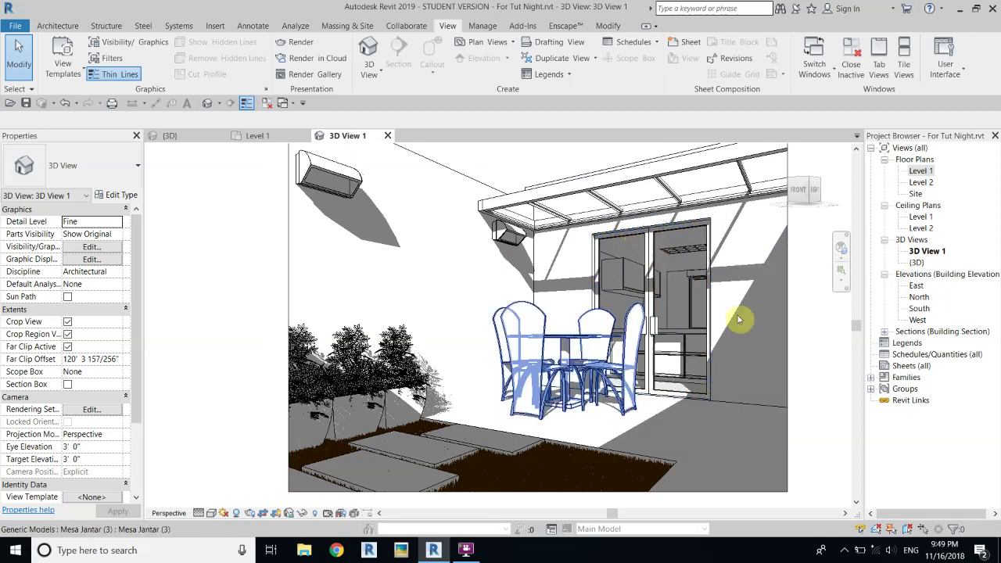
pyautogui.click(657, 263)
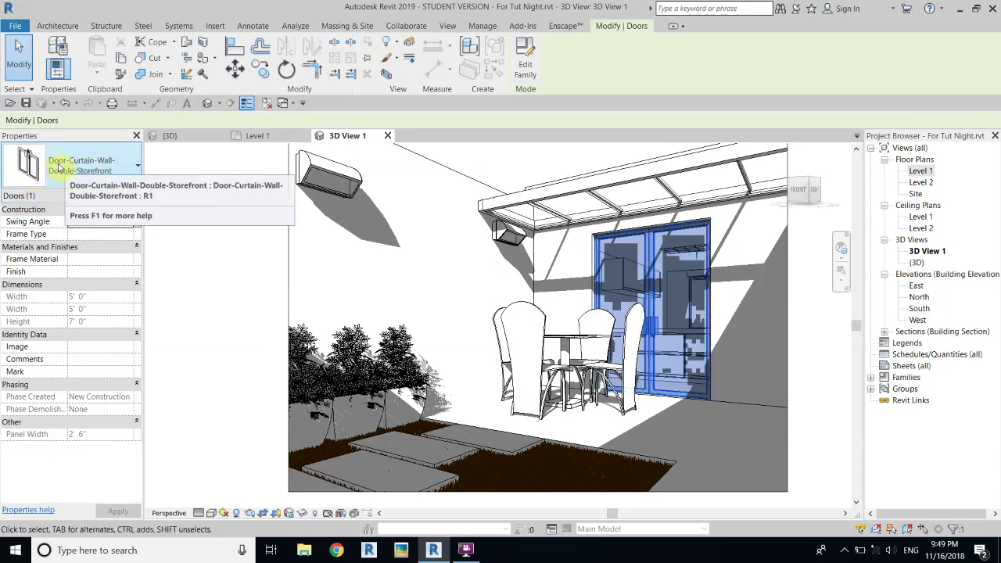
pyautogui.click(113, 195)
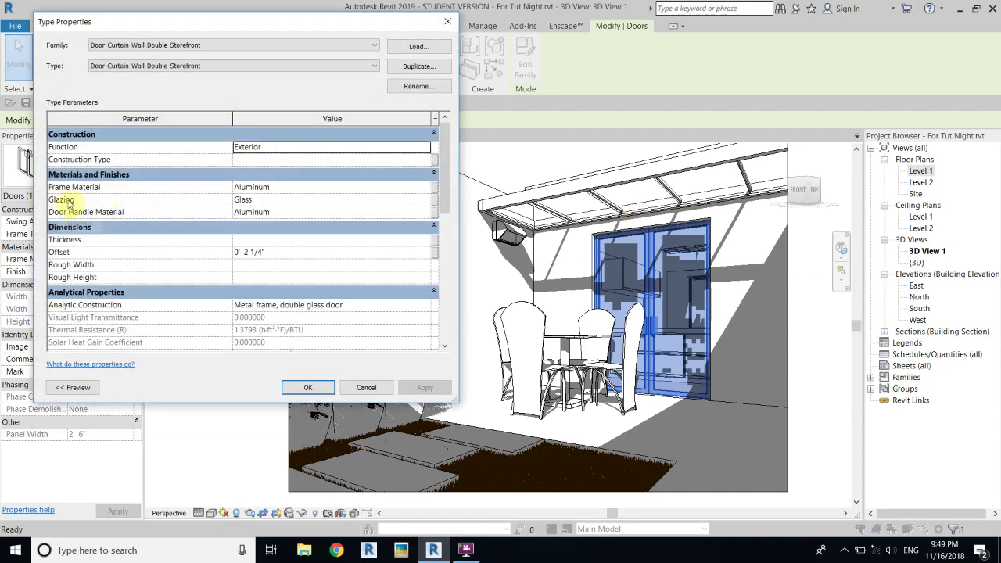
pyautogui.click(426, 201)
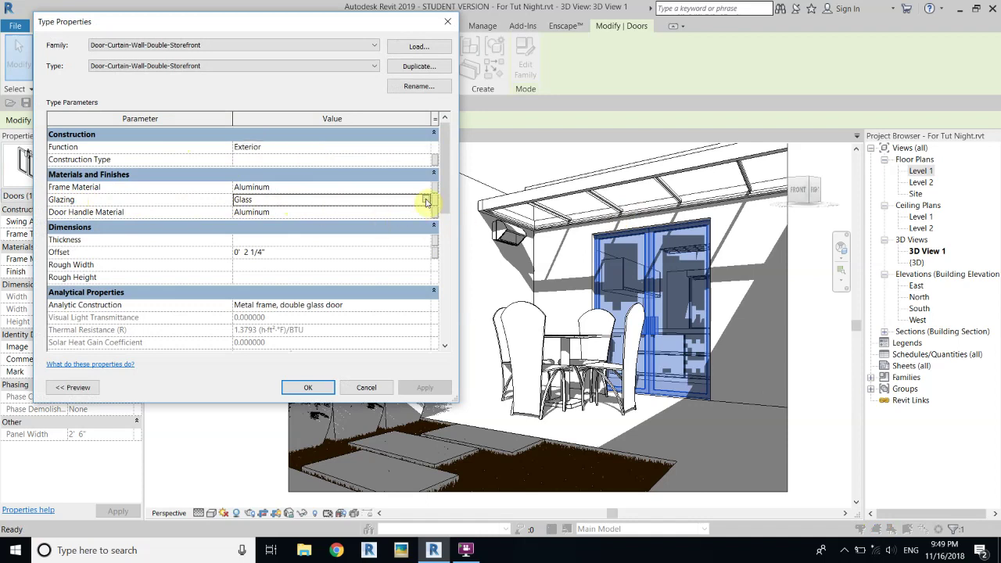
pyautogui.click(426, 201)
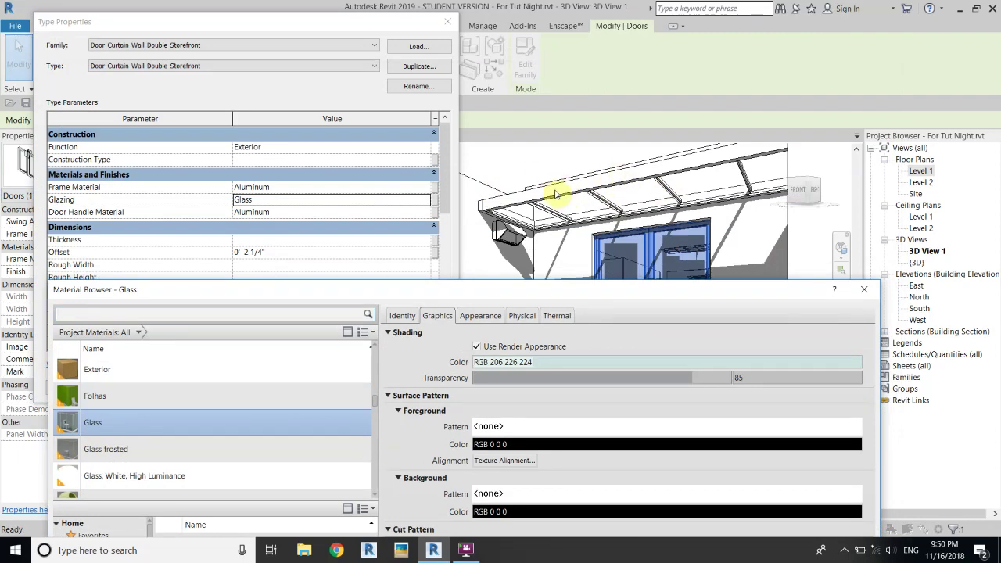
pyautogui.moveTo(330, 282); pyautogui.dragTo(343, 56)
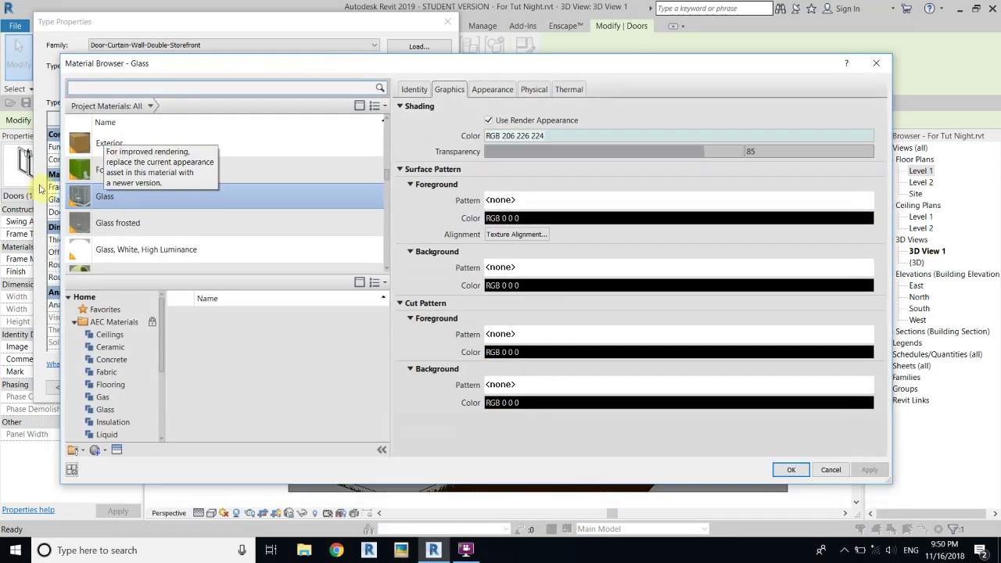
# Step: Duplicate the Glass material and its Blue-Green appearance asset so the copy can be edited independently
pyautogui.rightClick(102, 202)
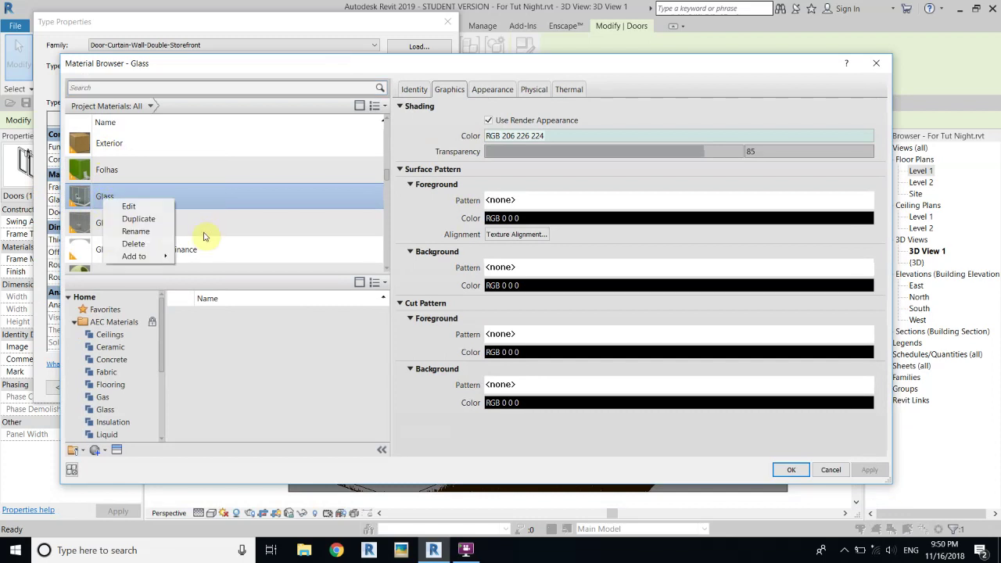
pyautogui.click(134, 217)
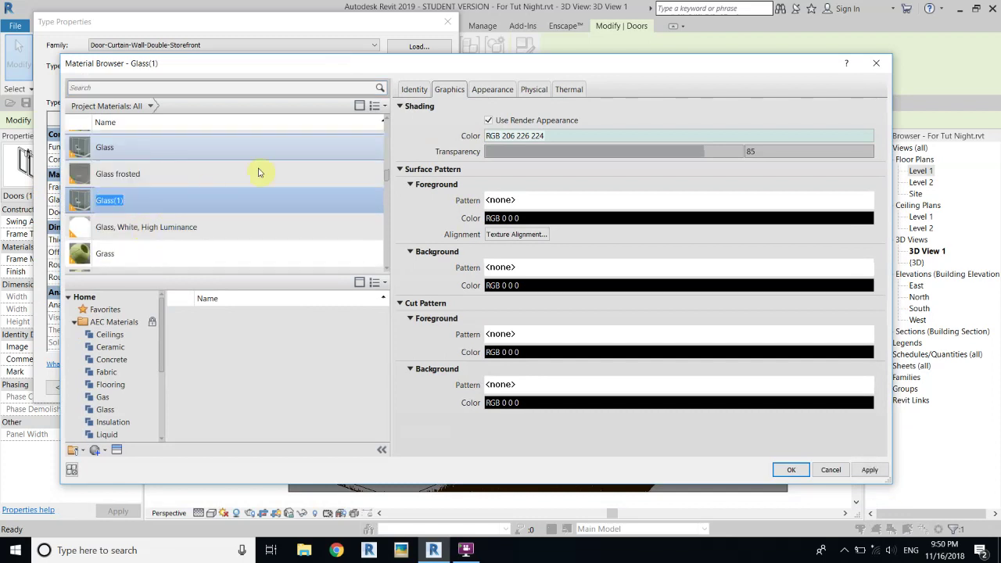
pyautogui.click(487, 91)
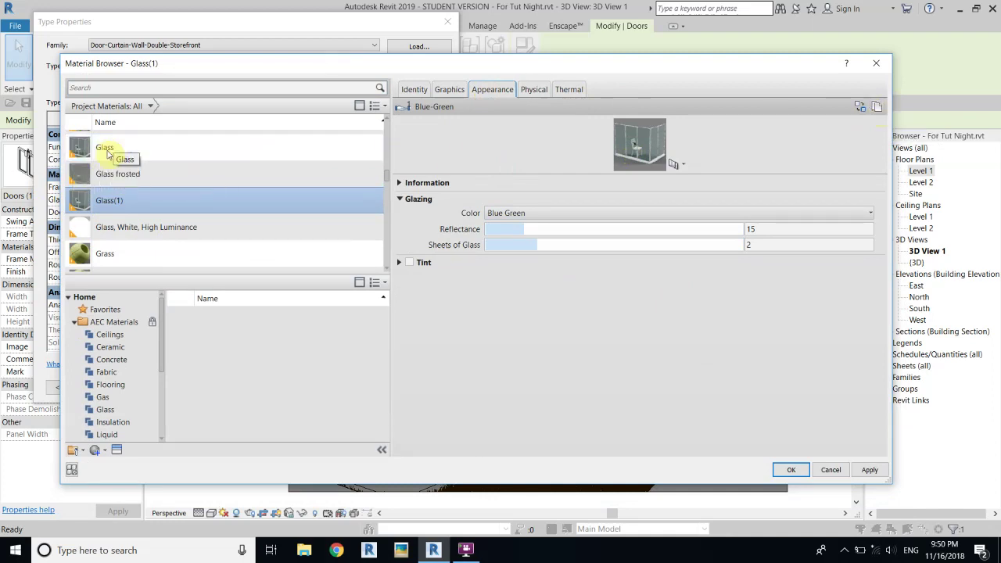
pyautogui.click(877, 107)
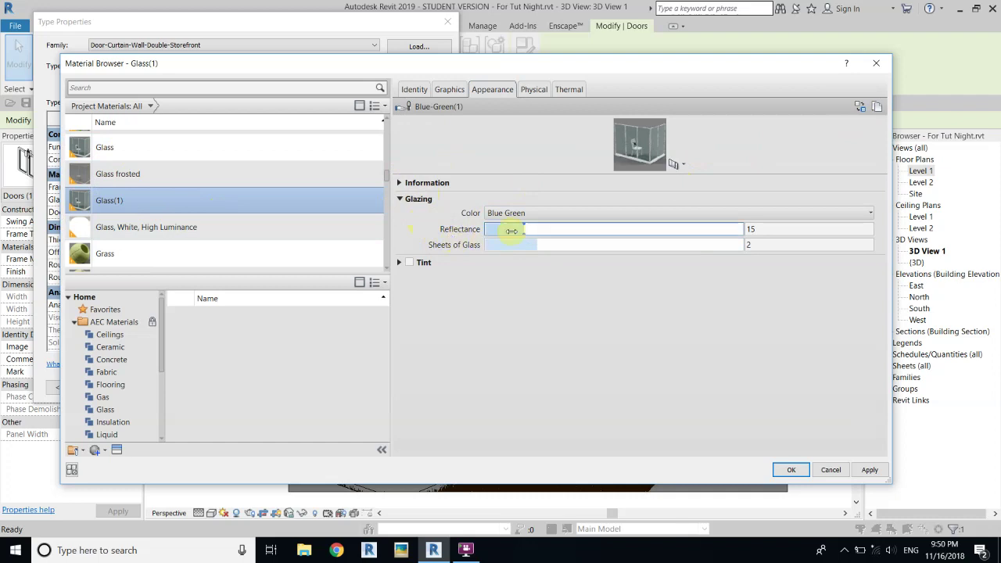
# Step: Set the duplicated glass's reflectance to 5, apply it as the door's glazing material and clear the selection
pyautogui.moveTo(519, 228); pyautogui.dragTo(492, 232)
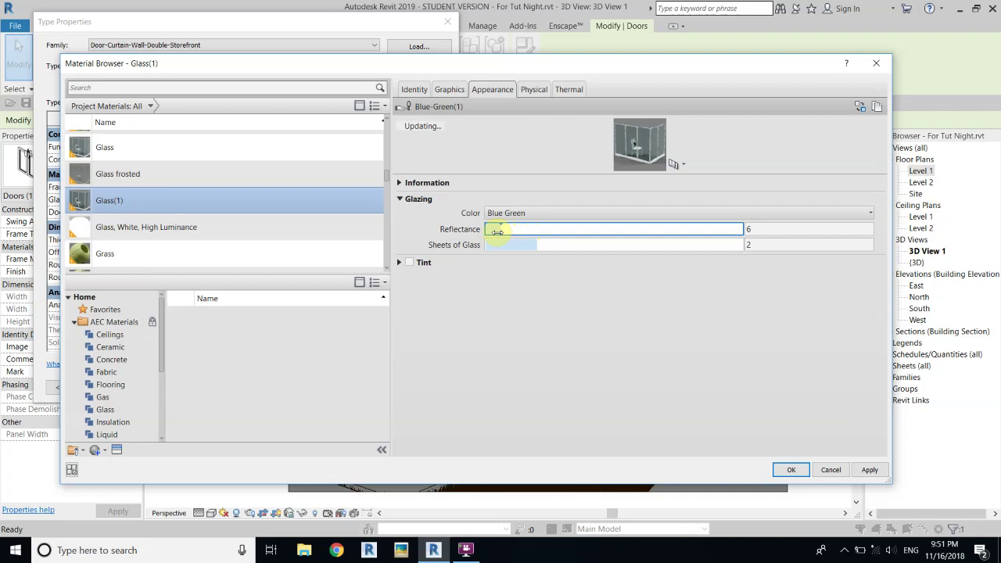
pyautogui.scroll(-1, 380, 264)
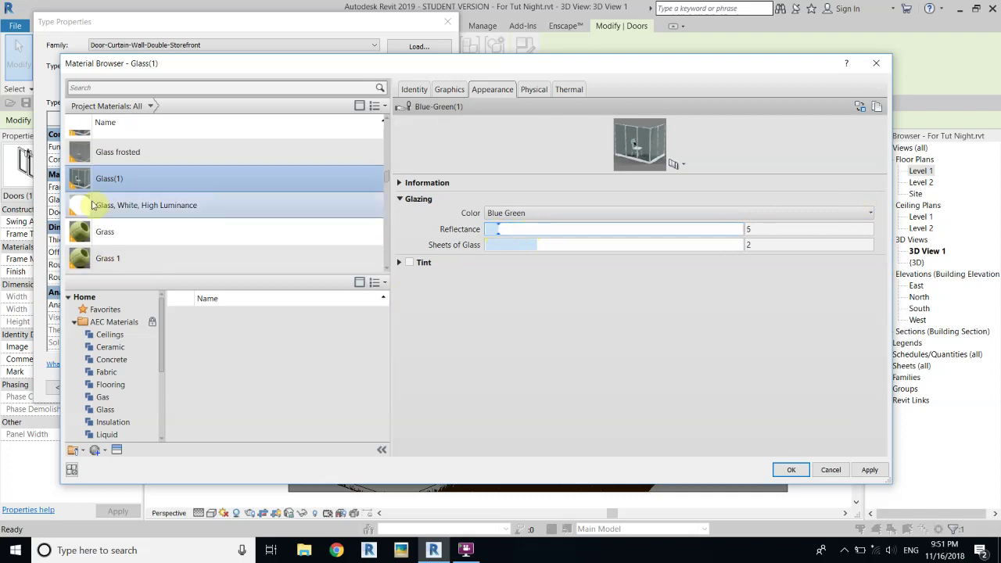
pyautogui.click(795, 470)
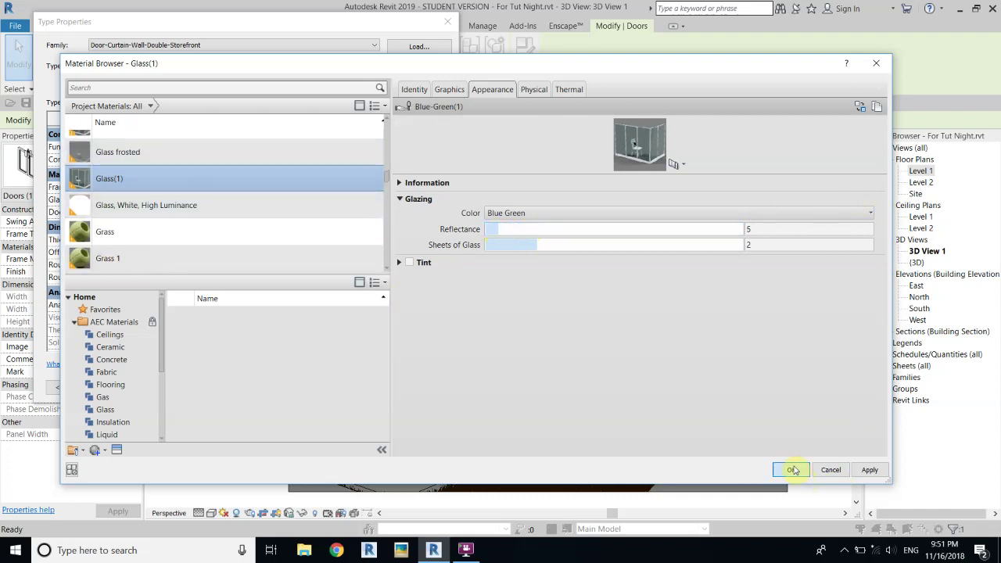
pyautogui.click(311, 387)
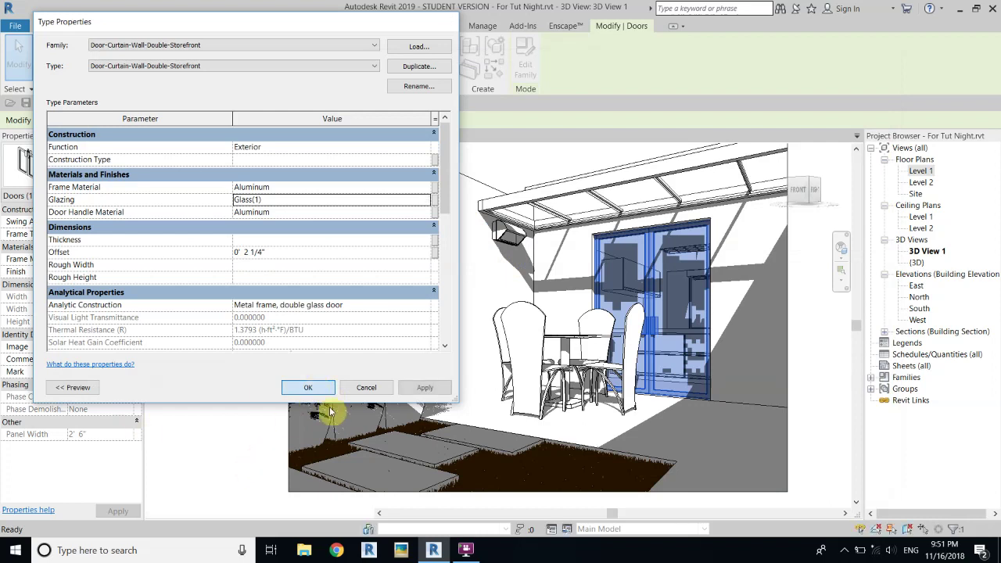
pyautogui.click(446, 248)
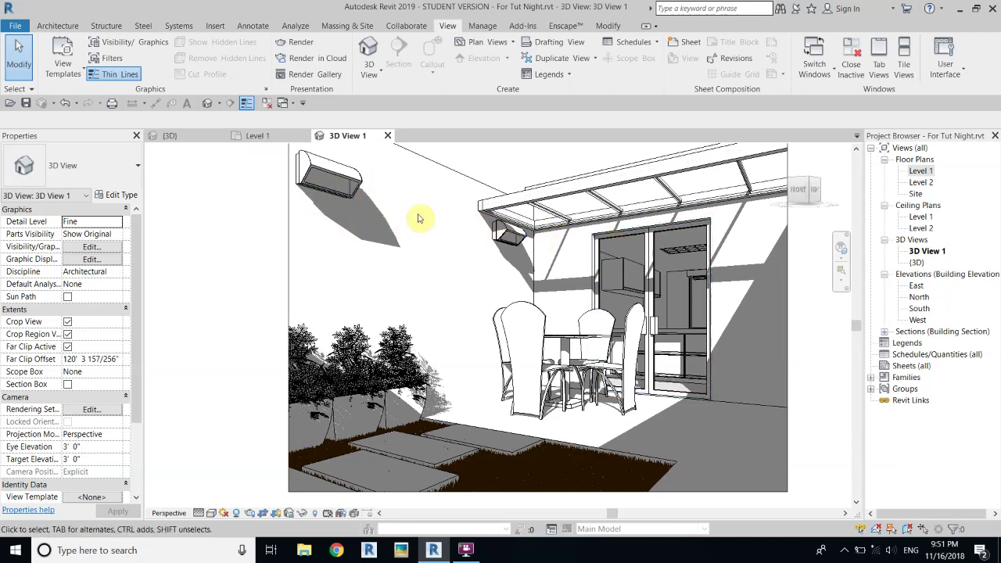
# Step: Set the initial light color of the bronze wall light type to the High Pressure Mercury preset
pyautogui.click(364, 195)
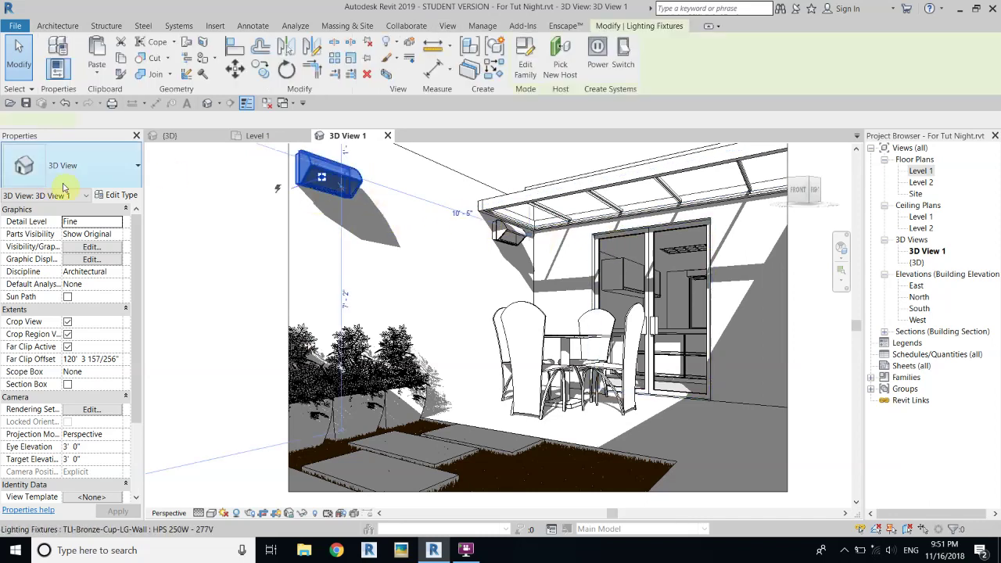
pyautogui.click(125, 196)
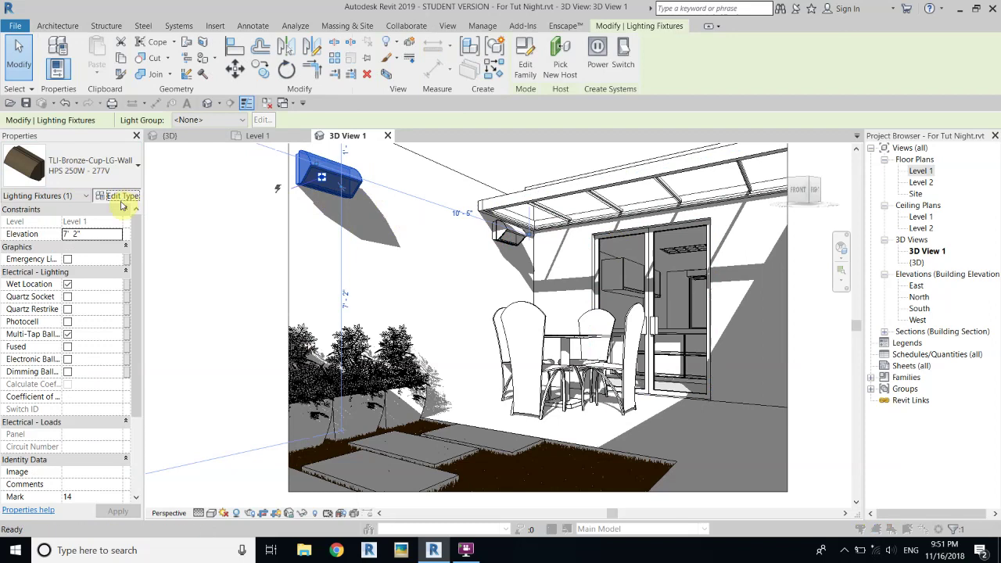
pyautogui.moveTo(444, 165); pyautogui.dragTo(472, 334)
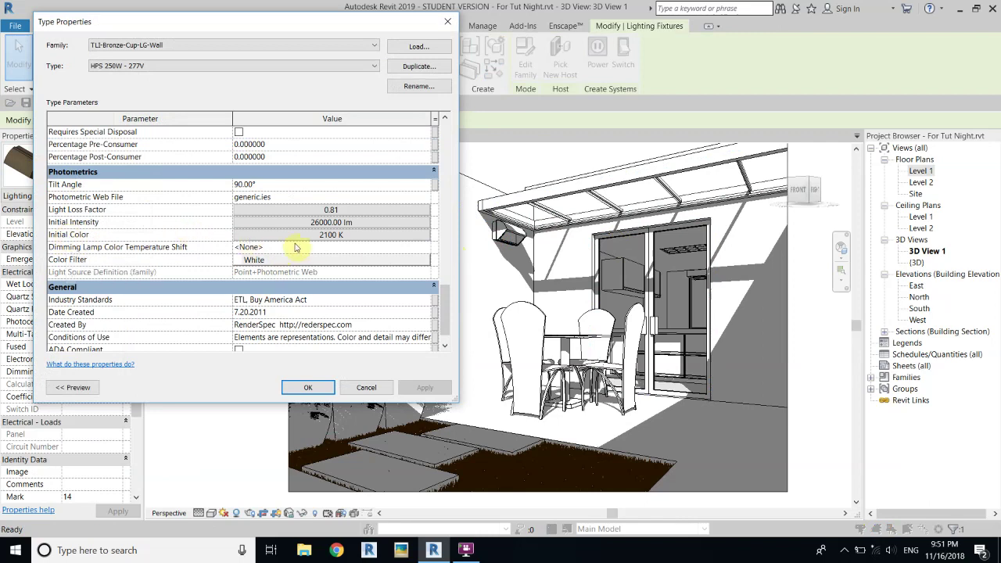
pyautogui.click(318, 239)
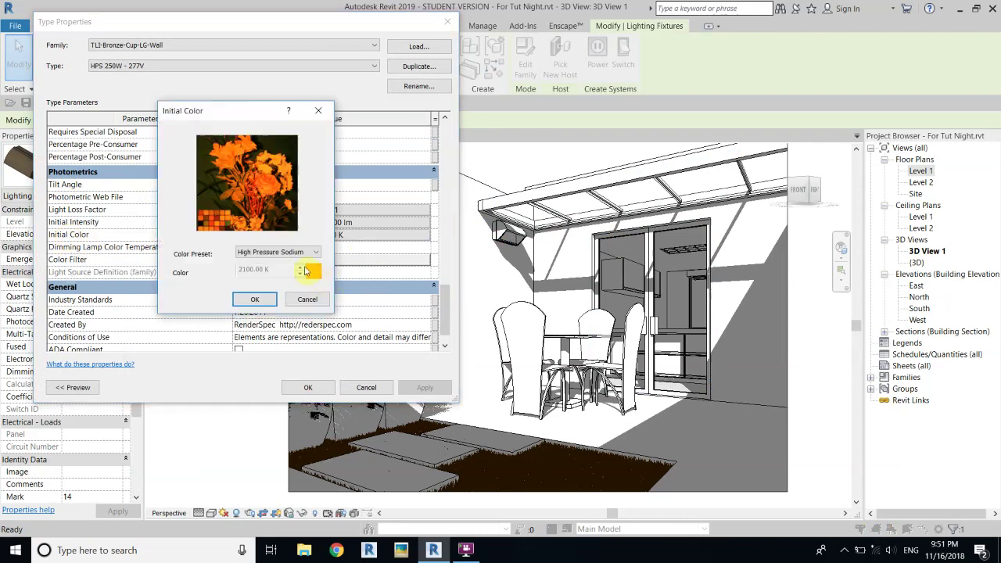
pyautogui.click(248, 258)
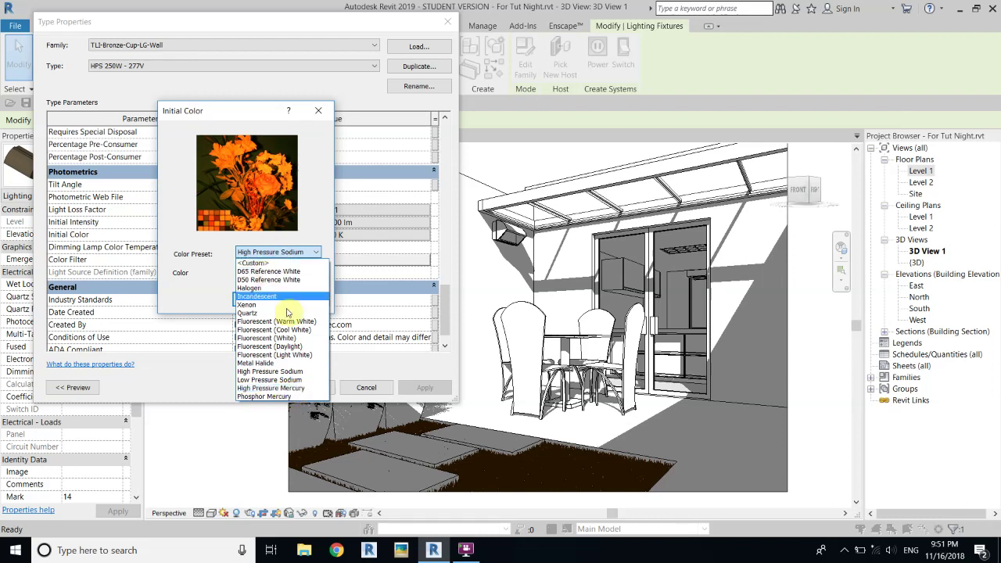
pyautogui.click(279, 388)
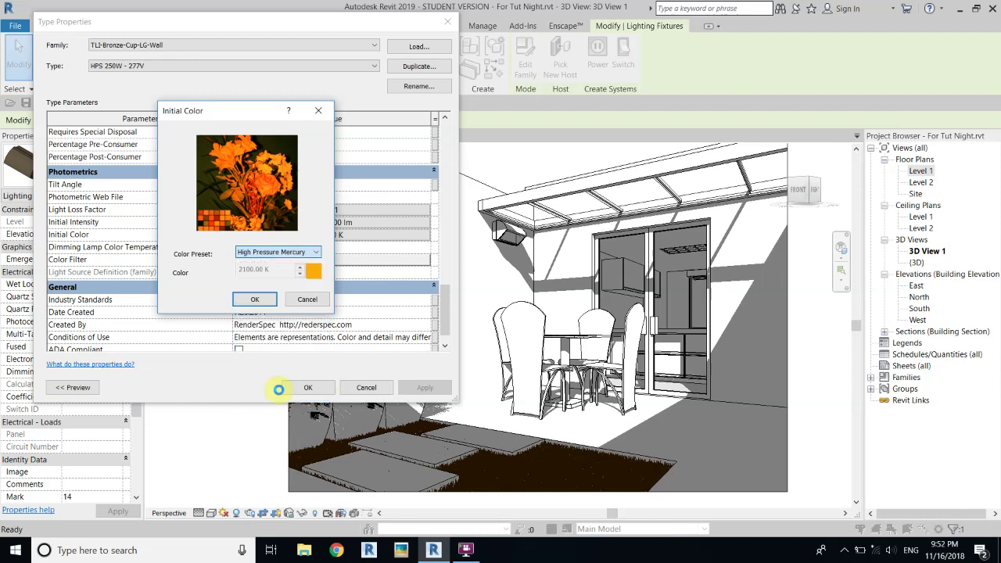
pyautogui.click(255, 299)
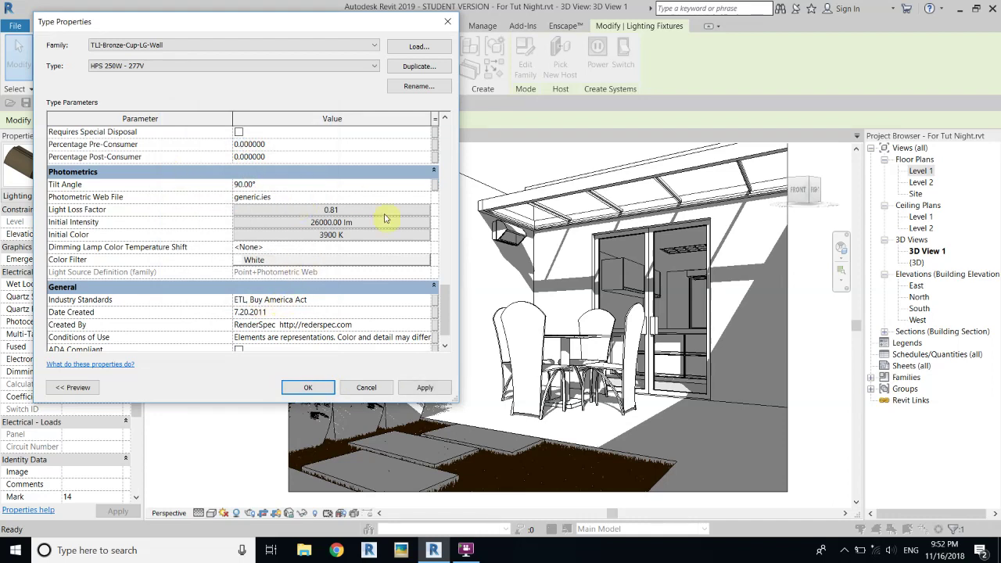
pyautogui.click(322, 391)
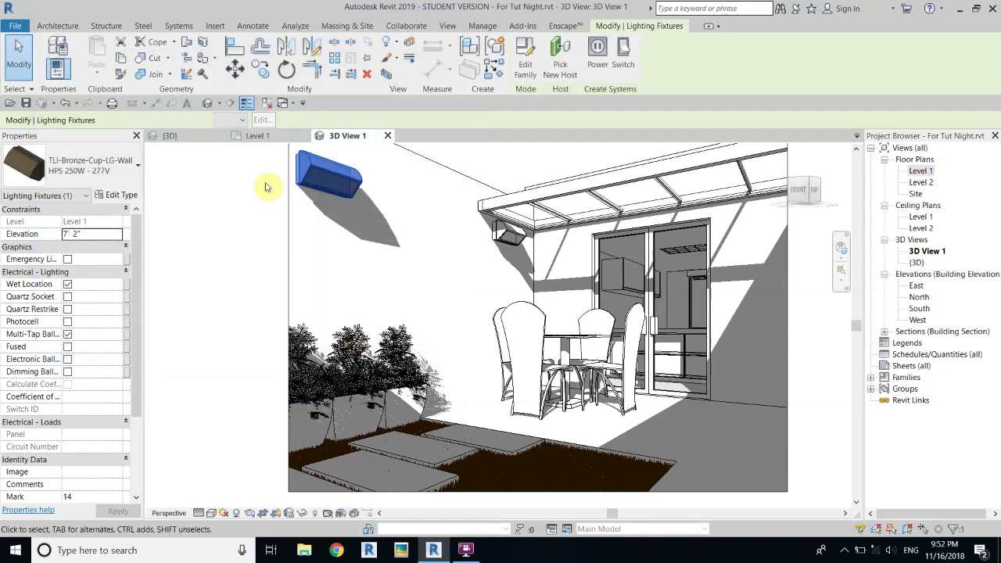
# Step: Set the initial color of the parabolic ceiling troffer light behind the glass doors to High Pressure Mercury, 3900 K
pyautogui.click(688, 252)
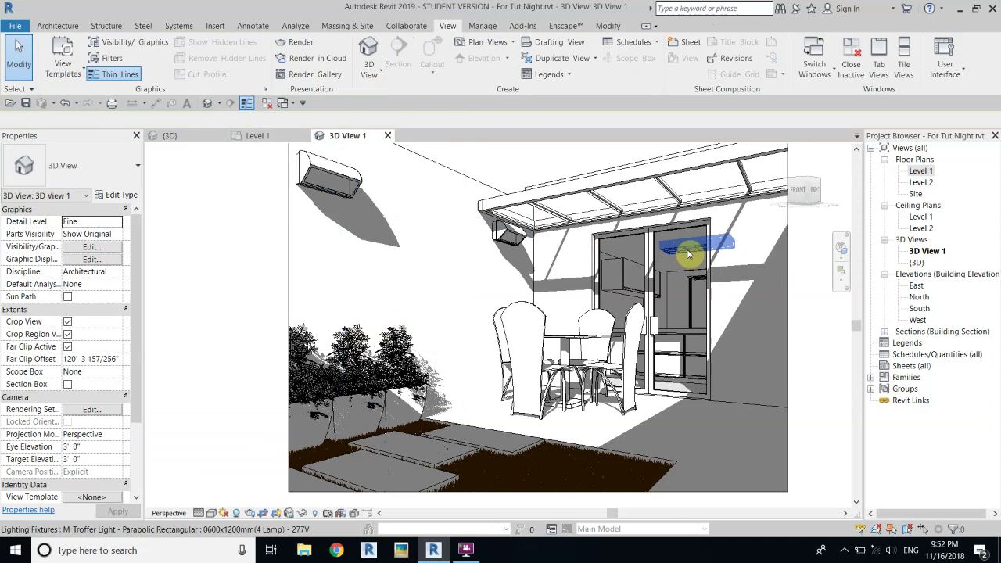
pyautogui.click(117, 196)
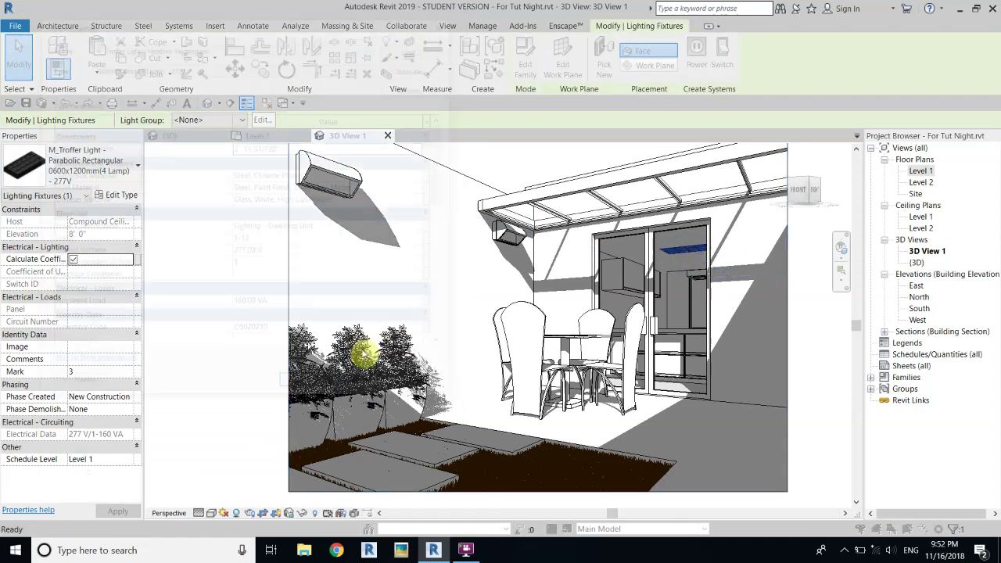
pyautogui.scroll(-5, 330, 305)
pyautogui.click(321, 247)
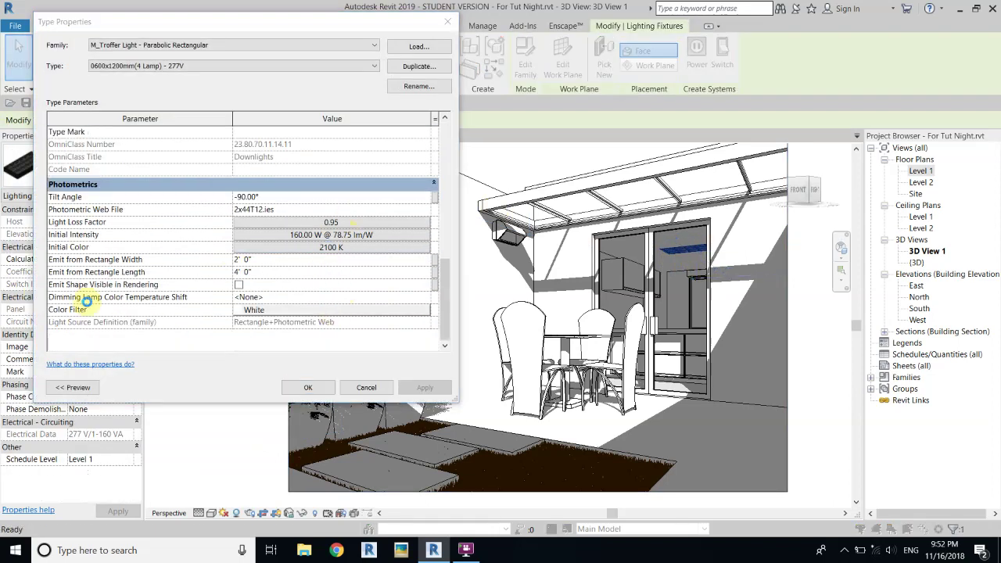
pyautogui.click(266, 253)
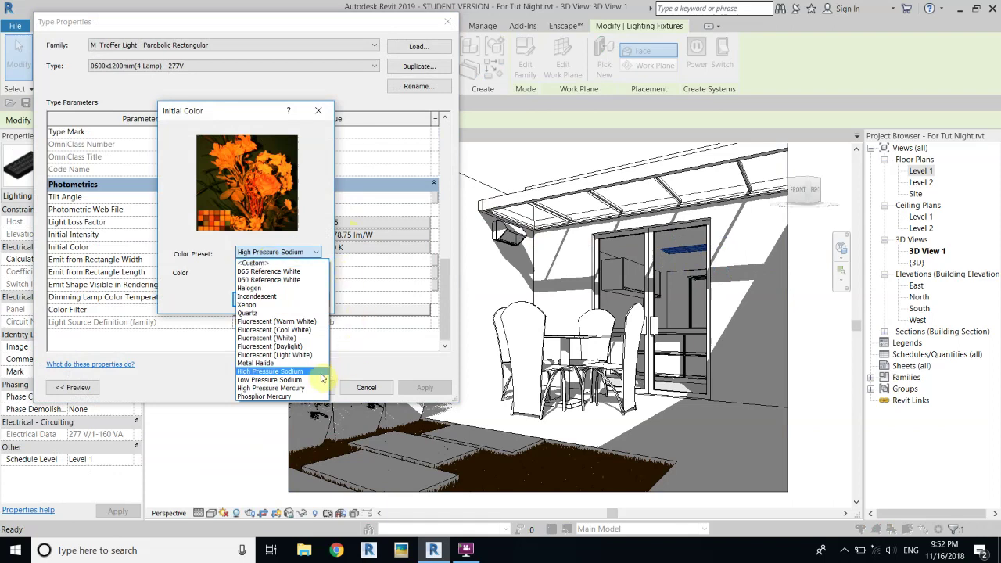
pyautogui.click(272, 371)
pyautogui.click(240, 298)
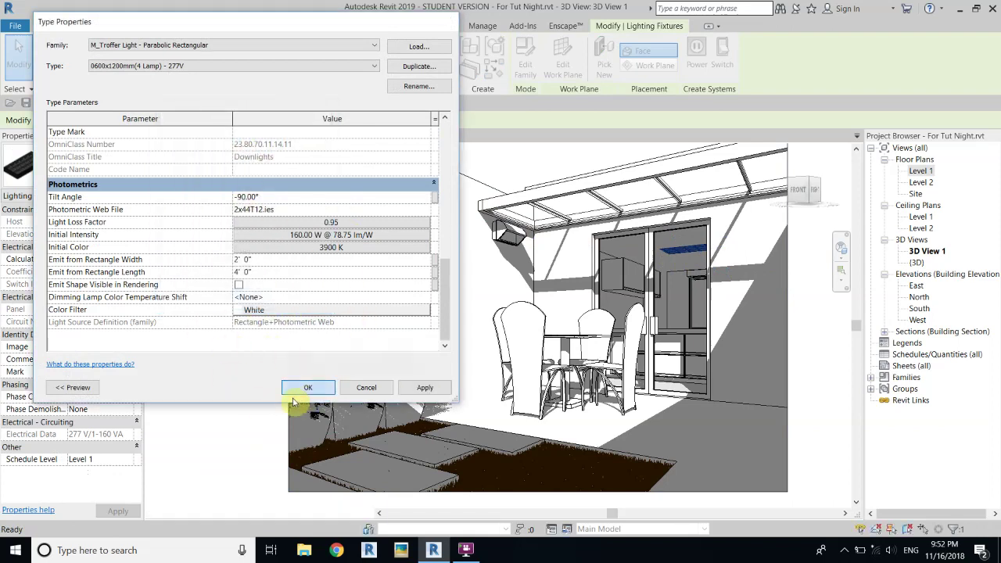
pyautogui.click(301, 388)
pyautogui.click(264, 373)
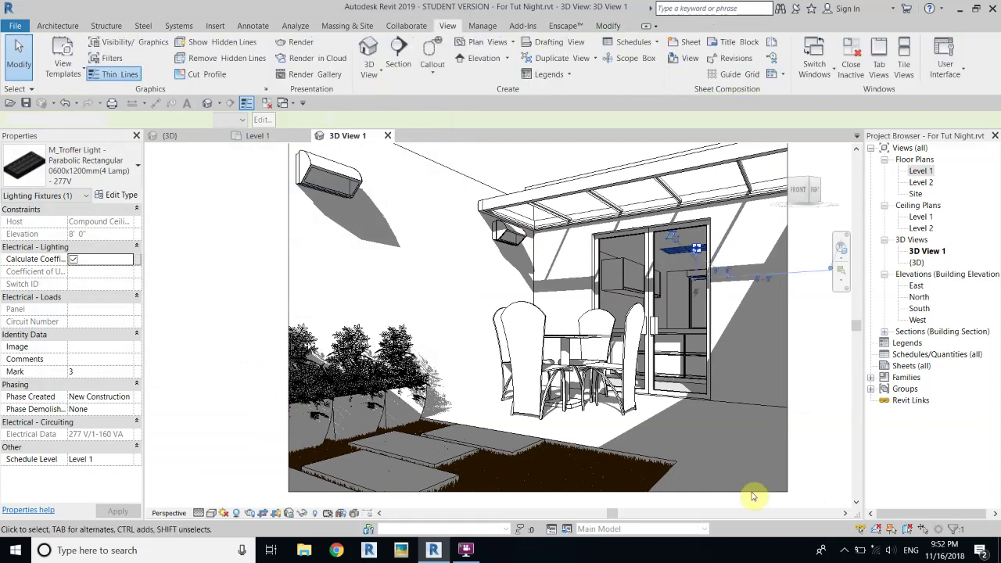
# Step: Open the Wood Panel material of the deck floor's structure layer for editing
pyautogui.click(606, 439)
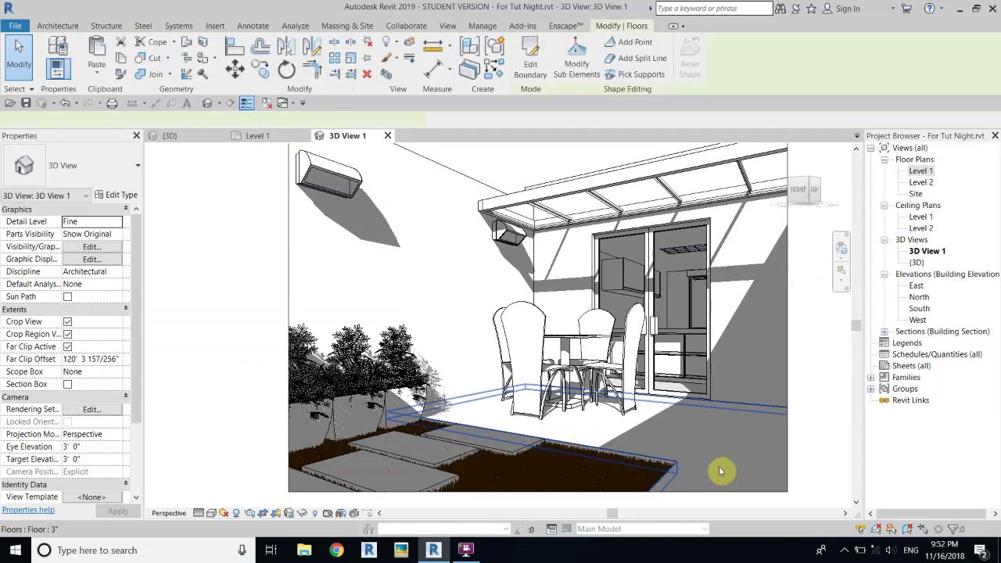
pyautogui.click(117, 194)
pyautogui.click(409, 147)
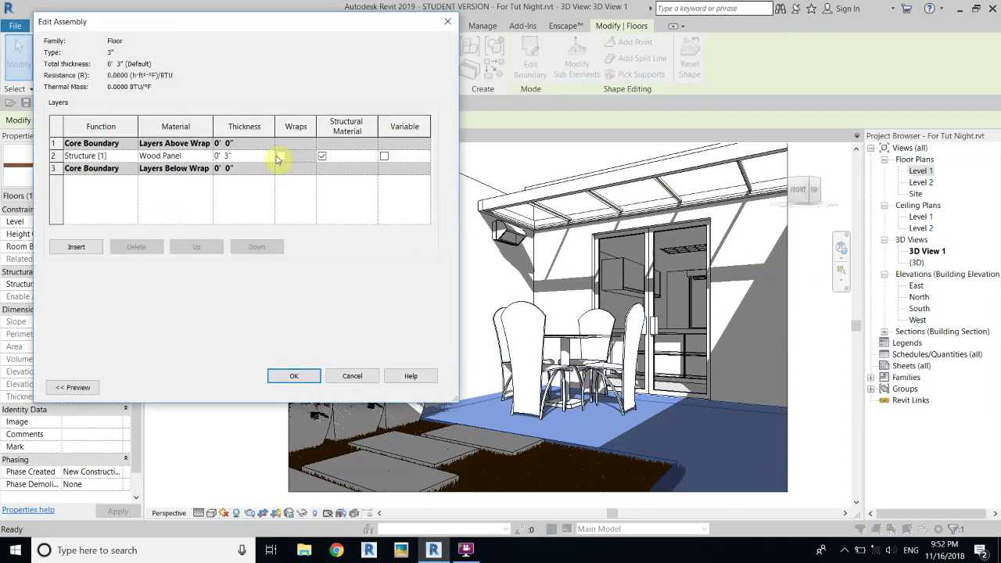
pyautogui.click(207, 156)
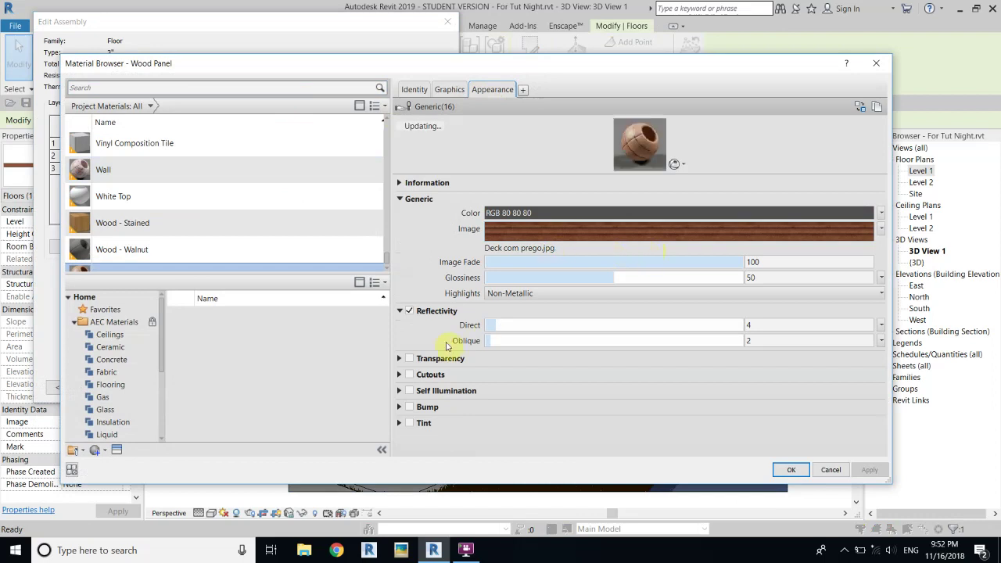
# Step: Set the Wood Panel's direct reflectivity to 9, raise its oblique reflectivity slightly, and confirm the floor type changes
pyautogui.moveTo(495, 325); pyautogui.dragTo(512, 325)
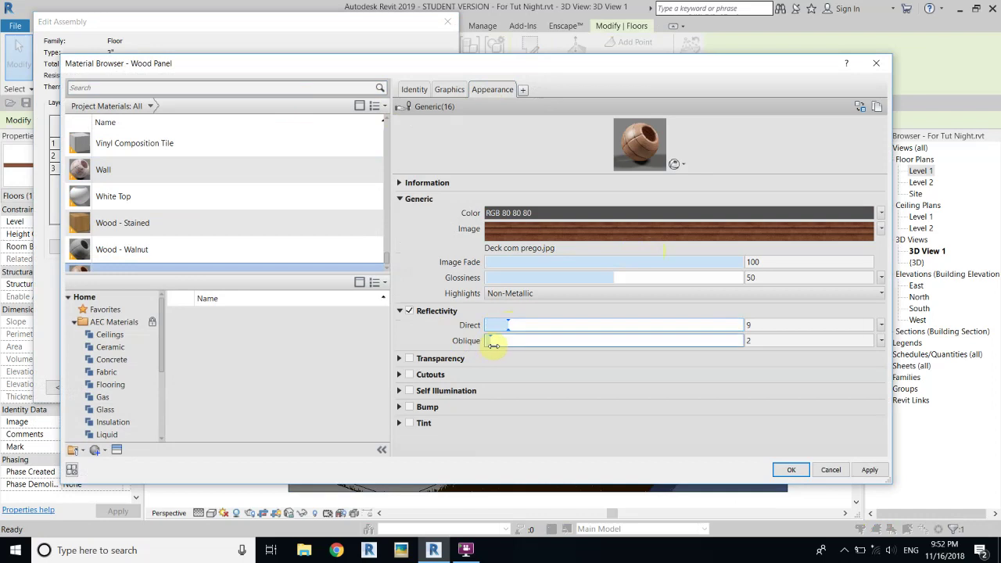
pyautogui.moveTo(492, 344); pyautogui.dragTo(505, 348)
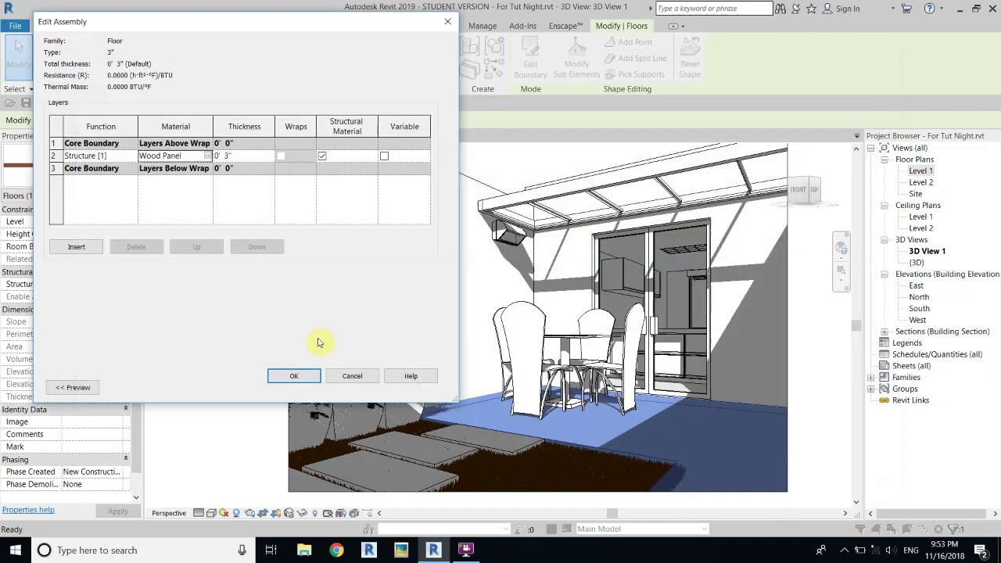
pyautogui.click(307, 375)
pyautogui.click(320, 386)
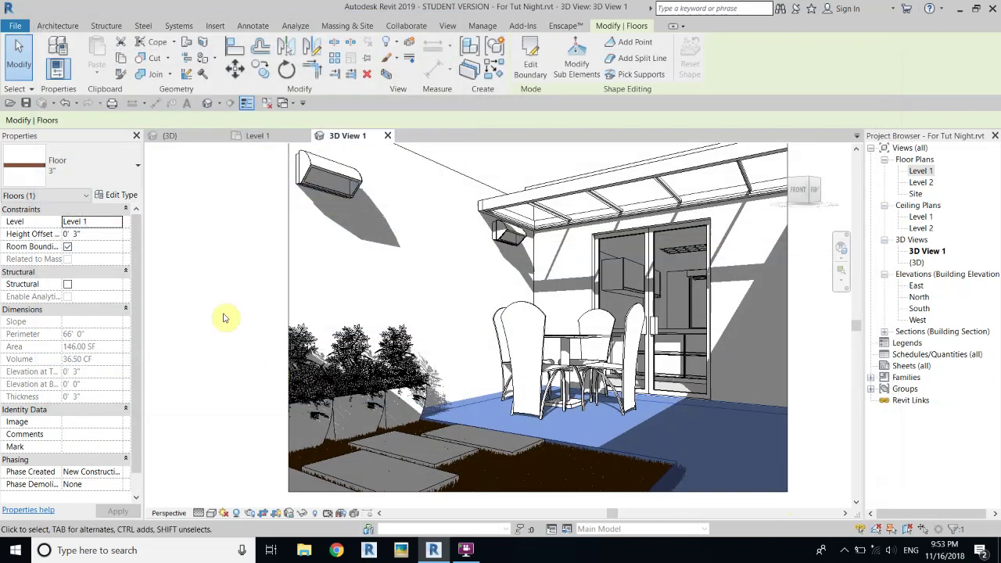
# Step: Render 3D View 1 at Draft quality with the artificial-only exterior lighting scheme and dismiss the finished progress report
pyautogui.click(262, 335)
pyautogui.click(249, 513)
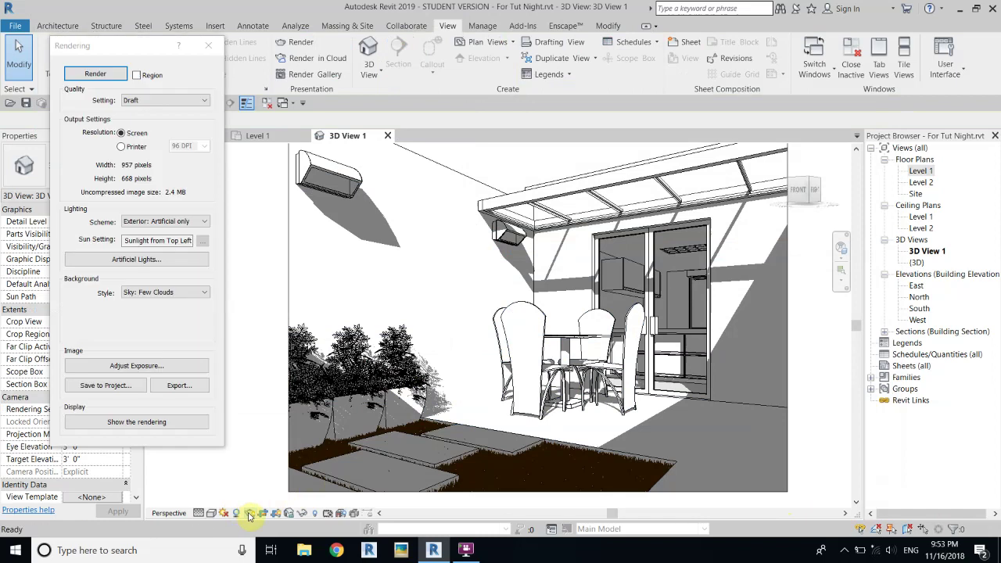
pyautogui.click(126, 102)
pyautogui.click(96, 74)
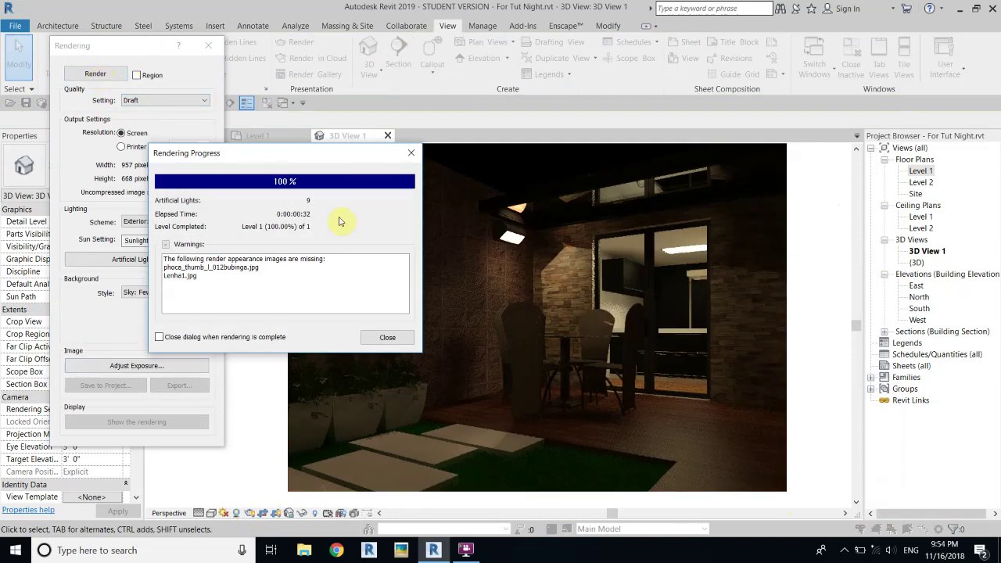
pyautogui.click(410, 155)
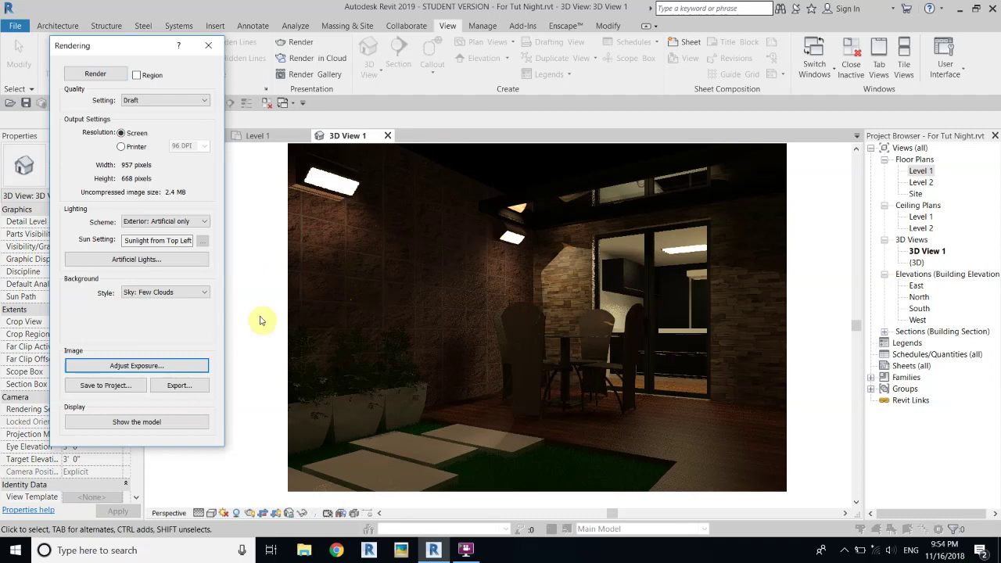
# Step: Brighten the rendered image with an exposure value of 4.89, set highlights to 0.00, and apply the exposure changes
pyautogui.click(156, 365)
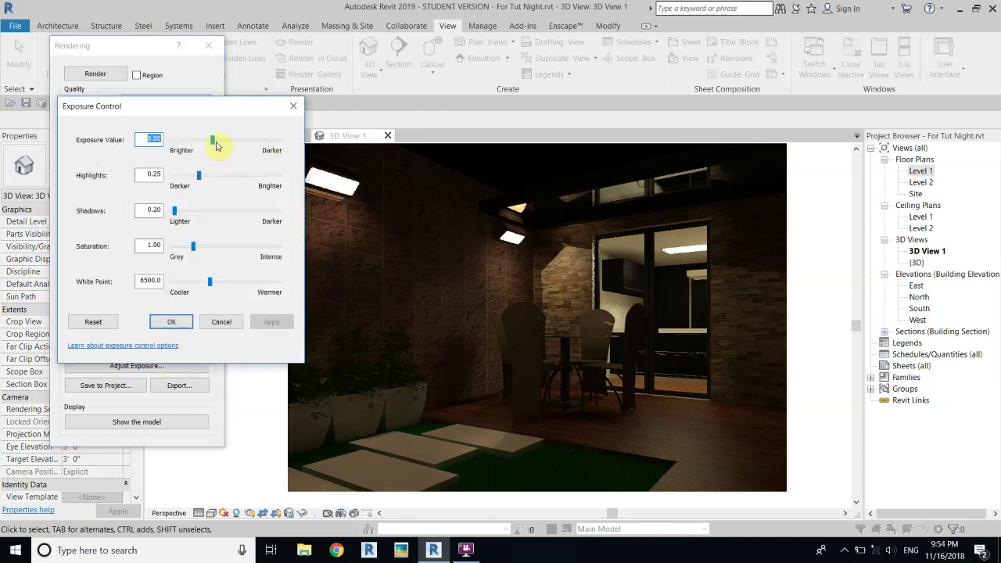
pyautogui.write('3.80')
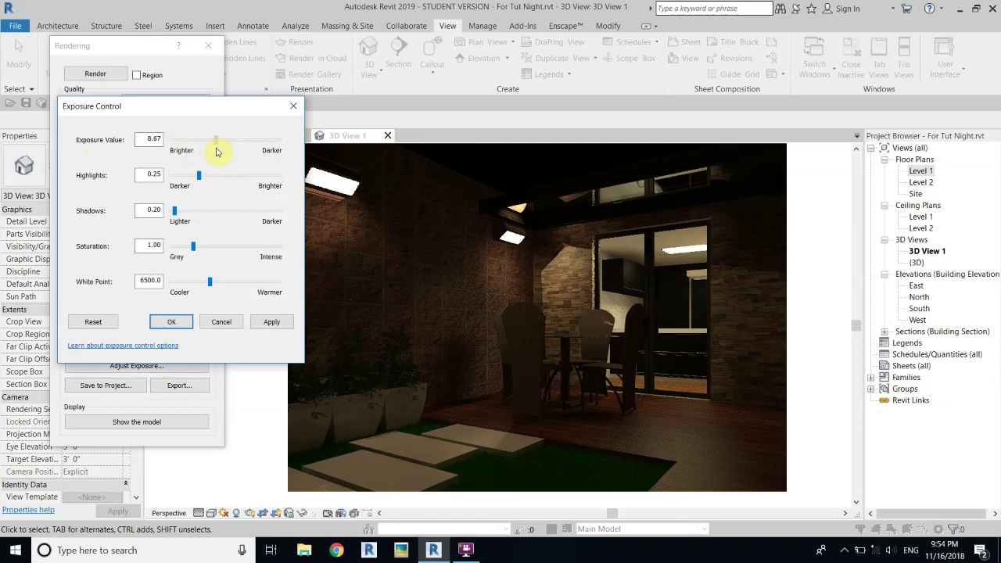
pyautogui.click(272, 322)
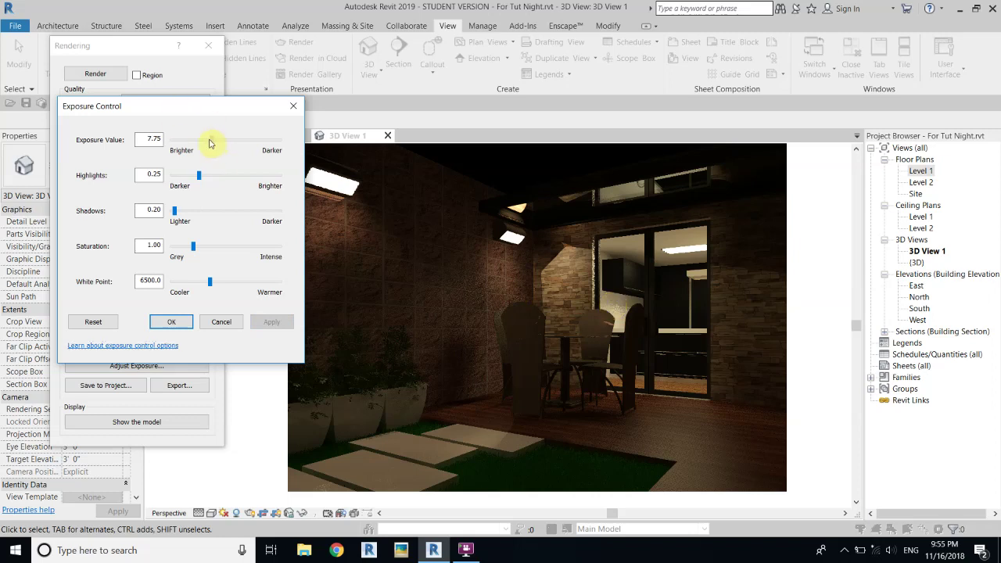
pyautogui.click(289, 327)
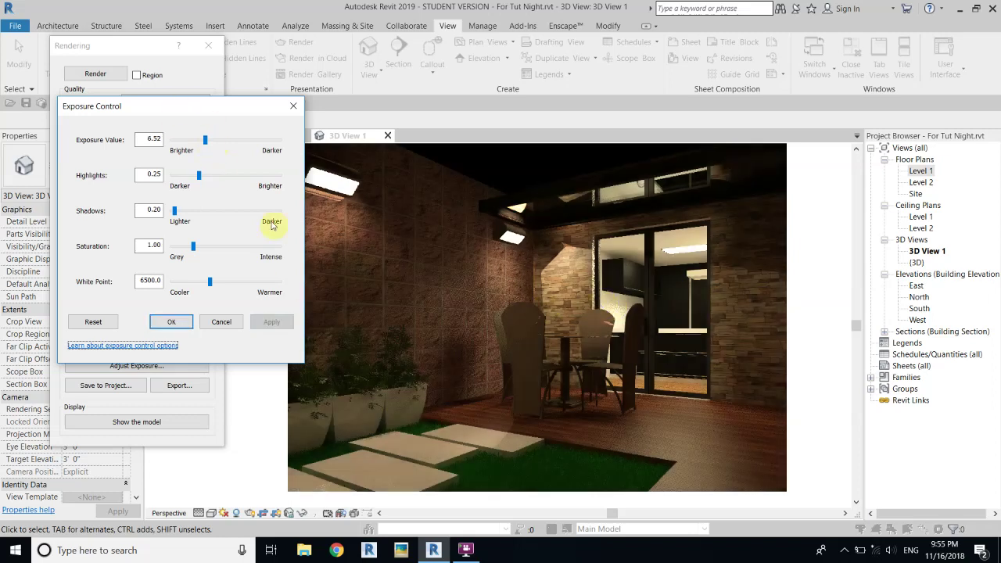
pyautogui.moveTo(199, 148); pyautogui.dragTo(196, 149)
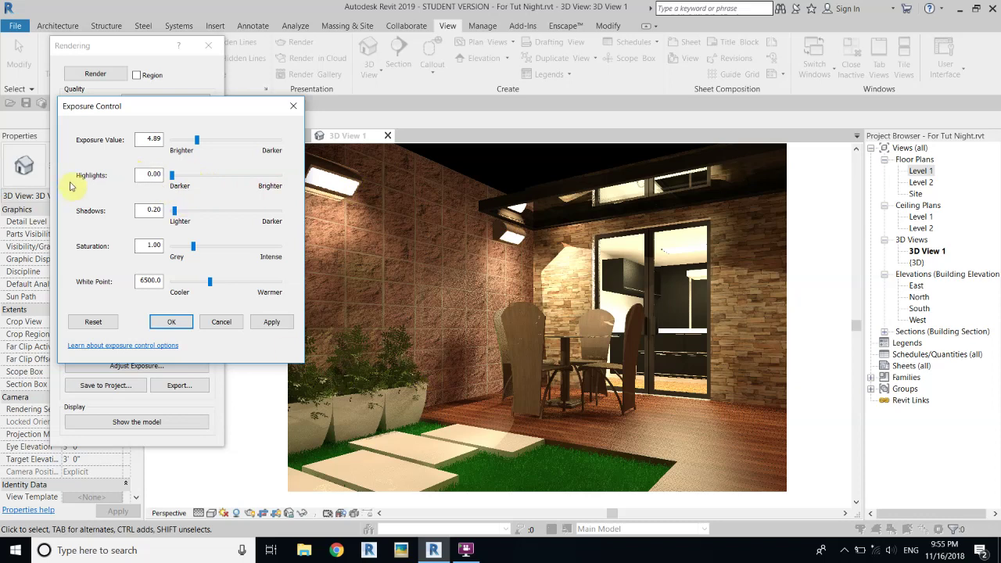
pyautogui.click(269, 320)
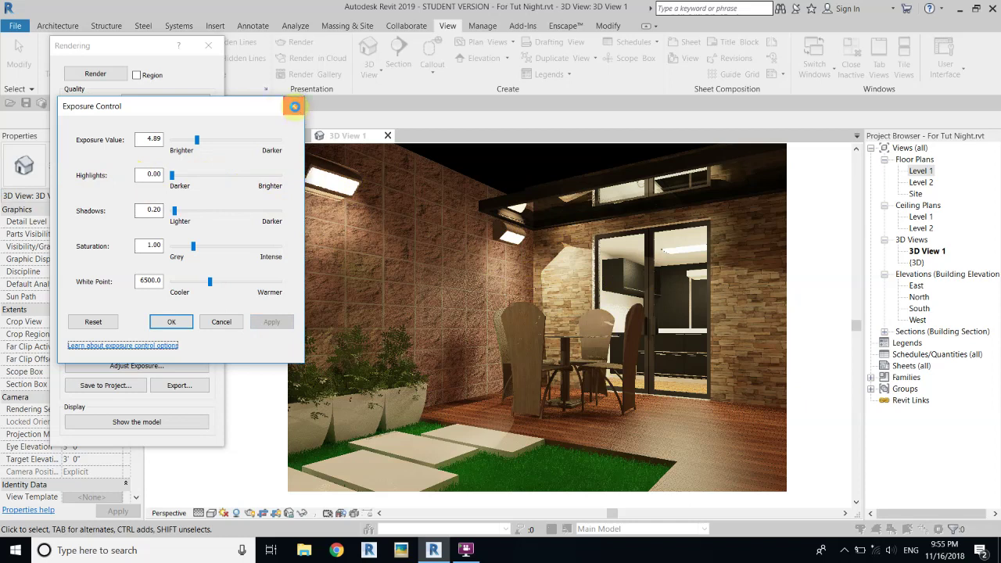
pyautogui.click(294, 106)
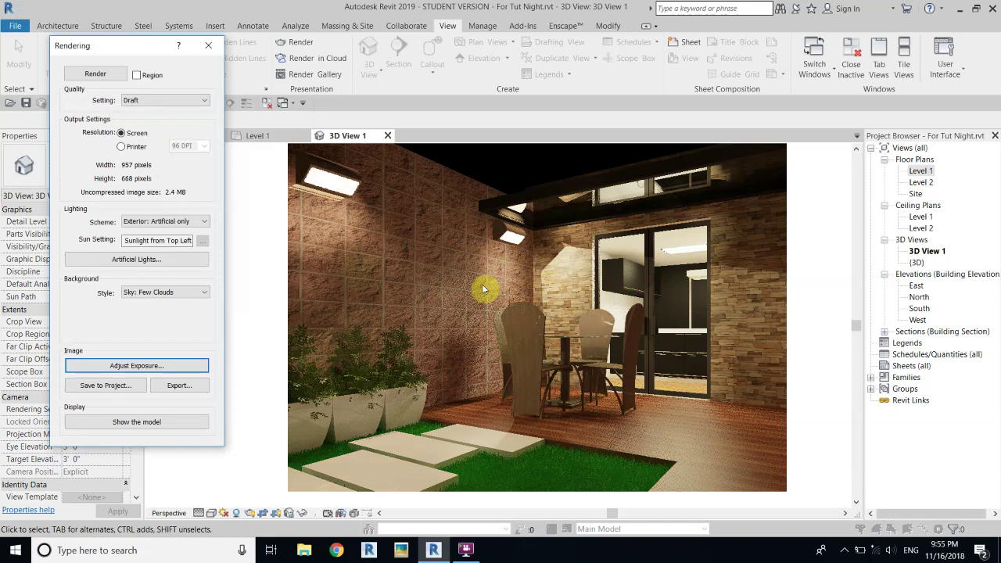
pyautogui.click(208, 45)
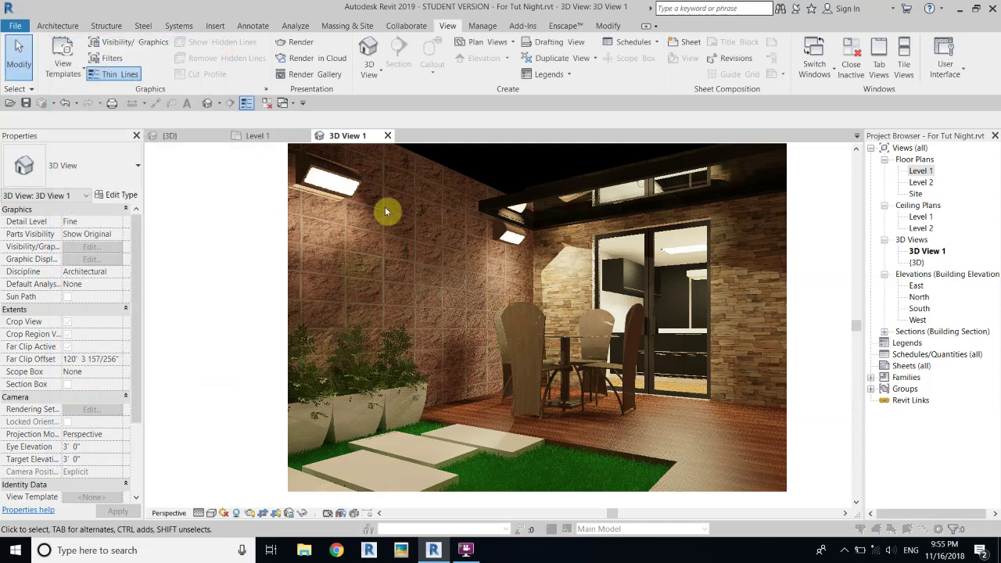
# Step: Change the type of the bronze wall light above the planters to HPS 250W - 120V
pyautogui.click(348, 179)
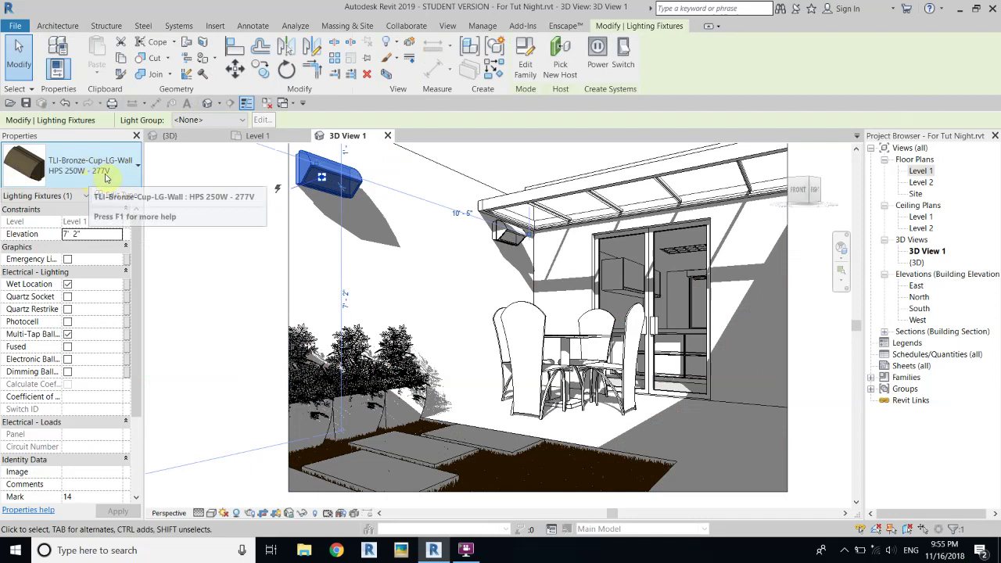
pyautogui.click(105, 171)
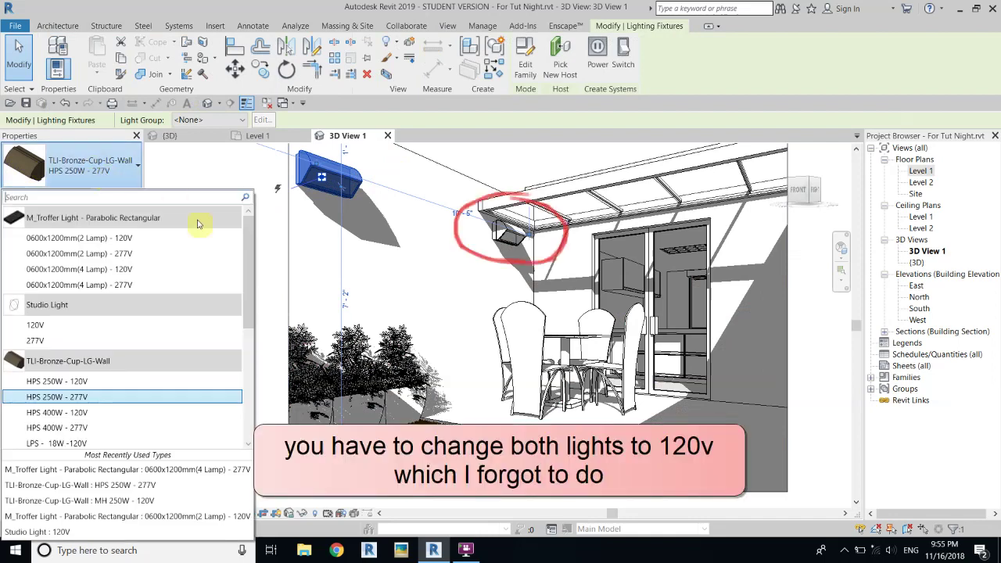
pyautogui.click(69, 383)
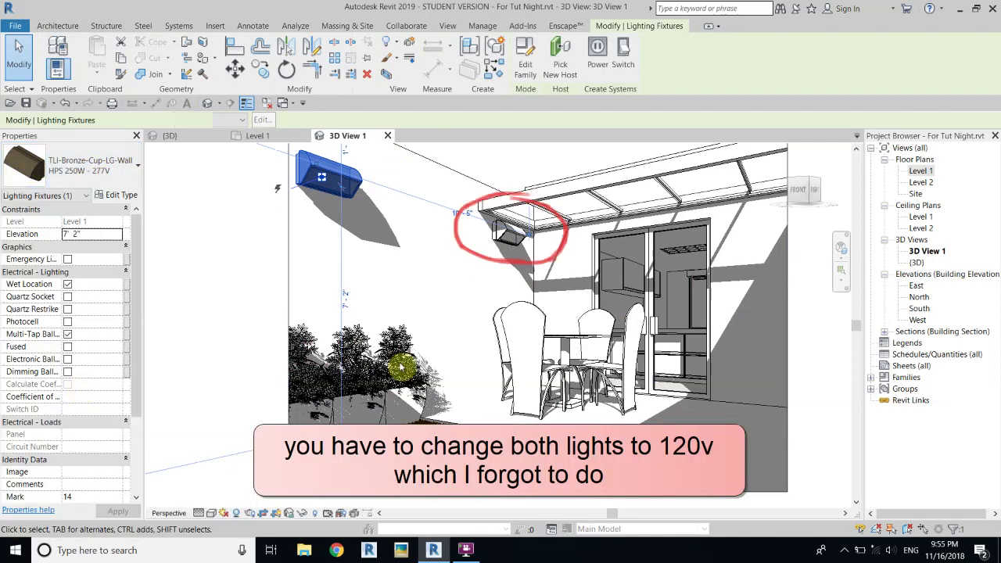
pyautogui.click(692, 247)
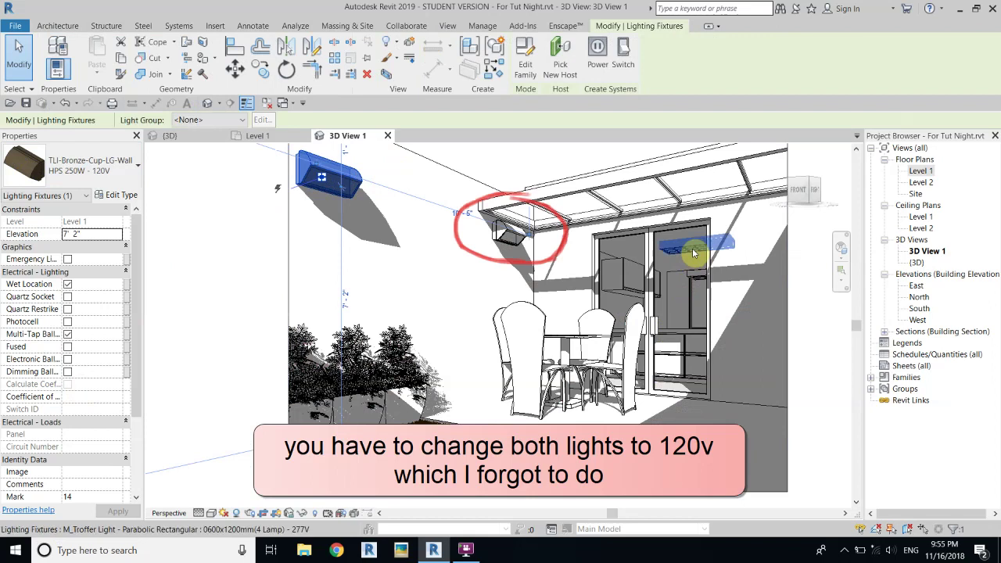
pyautogui.click(75, 167)
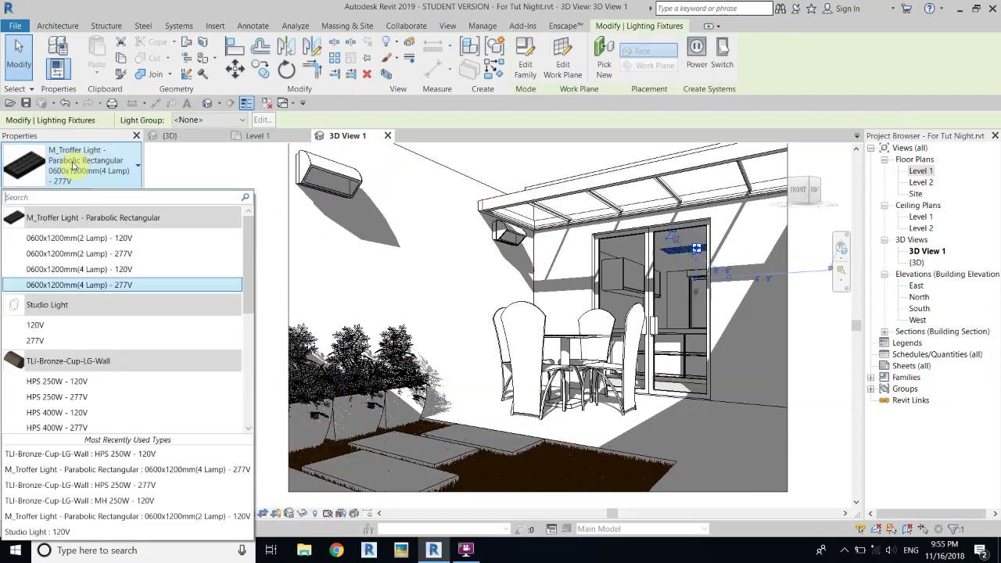
pyautogui.click(274, 194)
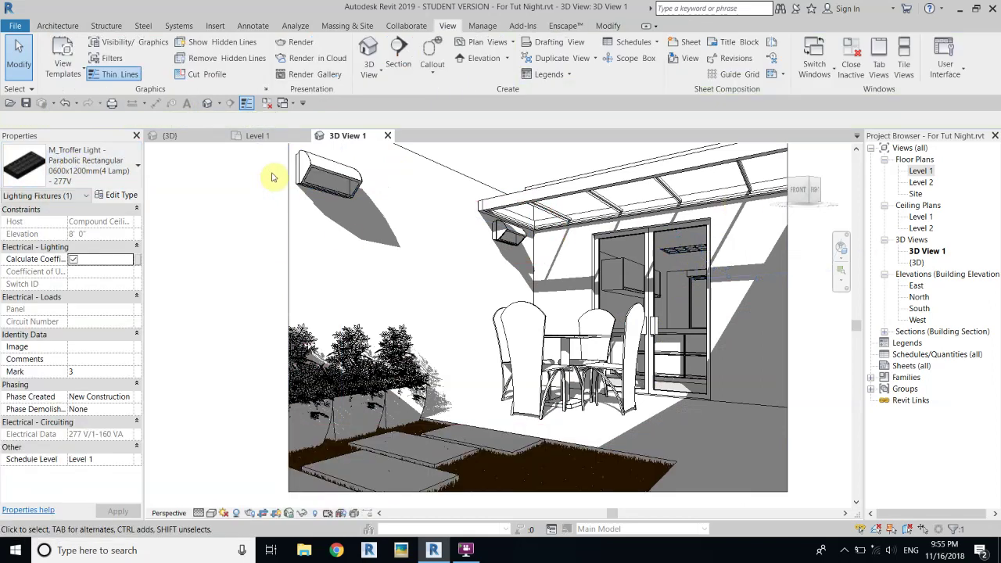
# Step: Render 3D View 1 again at Draft quality with the changed wall light and dismiss the progress report
pyautogui.click(245, 514)
pyautogui.click(237, 513)
pyautogui.click(238, 515)
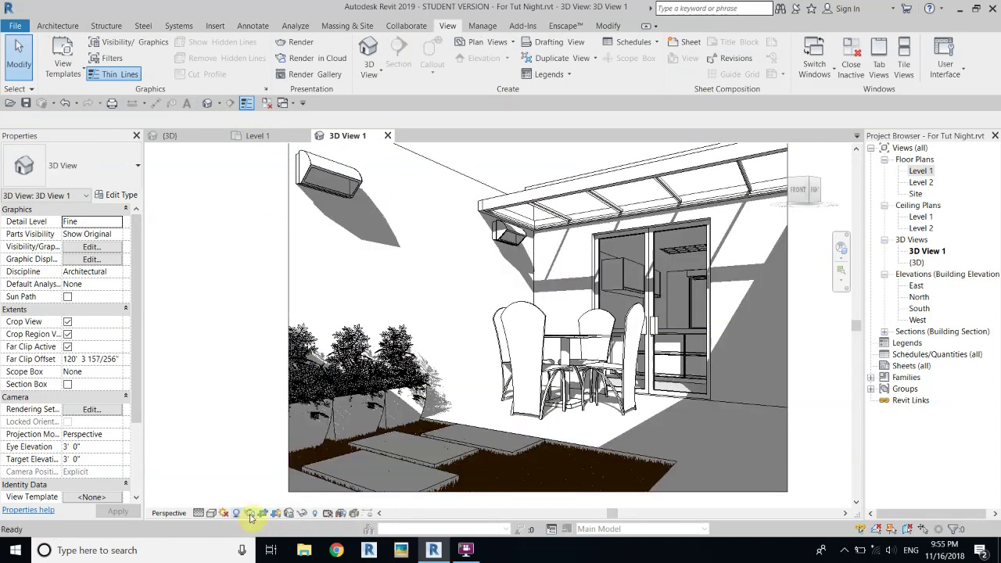
pyautogui.click(250, 513)
pyautogui.click(94, 75)
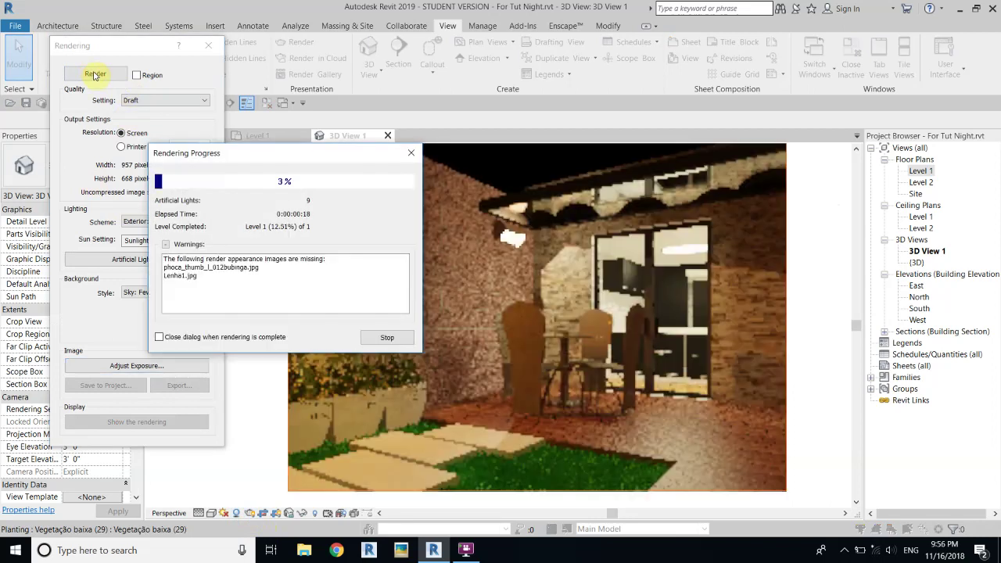
pyautogui.click(411, 155)
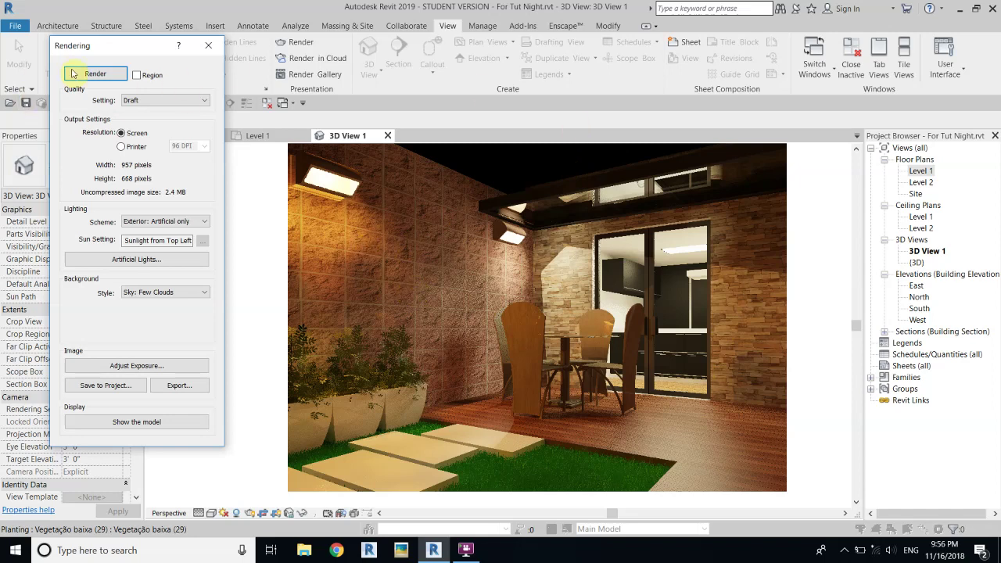
# Step: Render the view at Medium quality with printer resolution at 300 DPI and dismiss the finished progress report
pyautogui.click(161, 102)
pyautogui.click(157, 121)
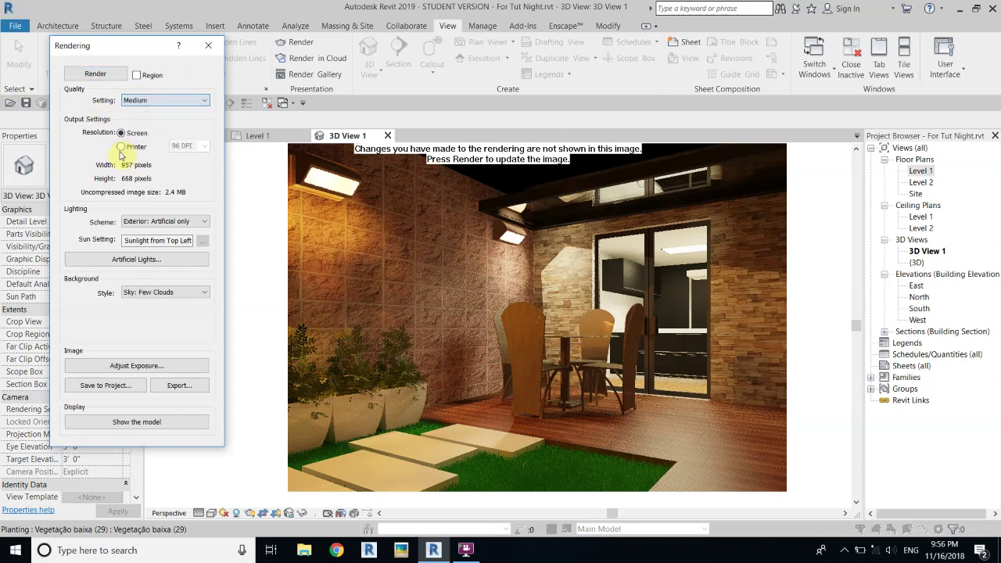
pyautogui.click(125, 147)
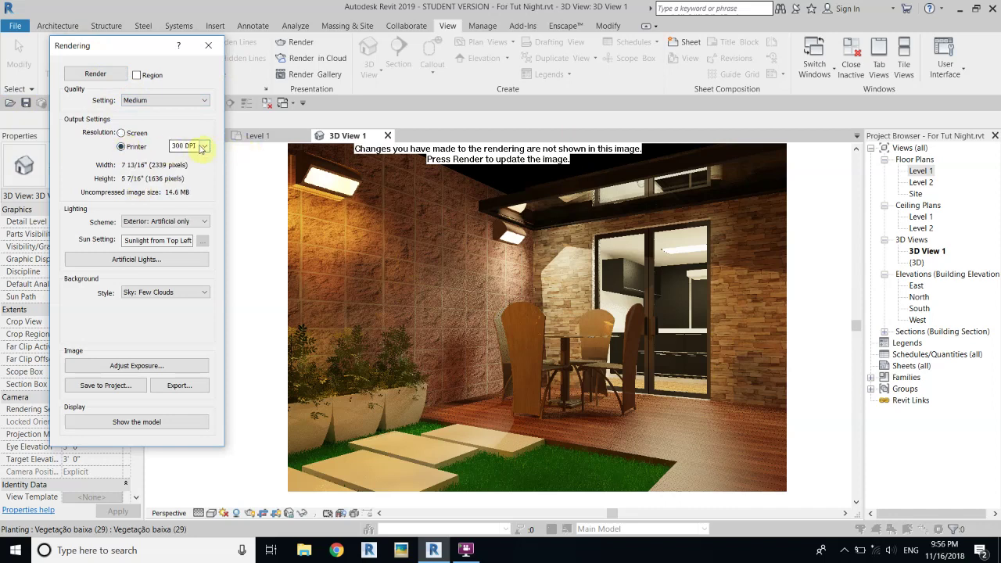
pyautogui.click(73, 77)
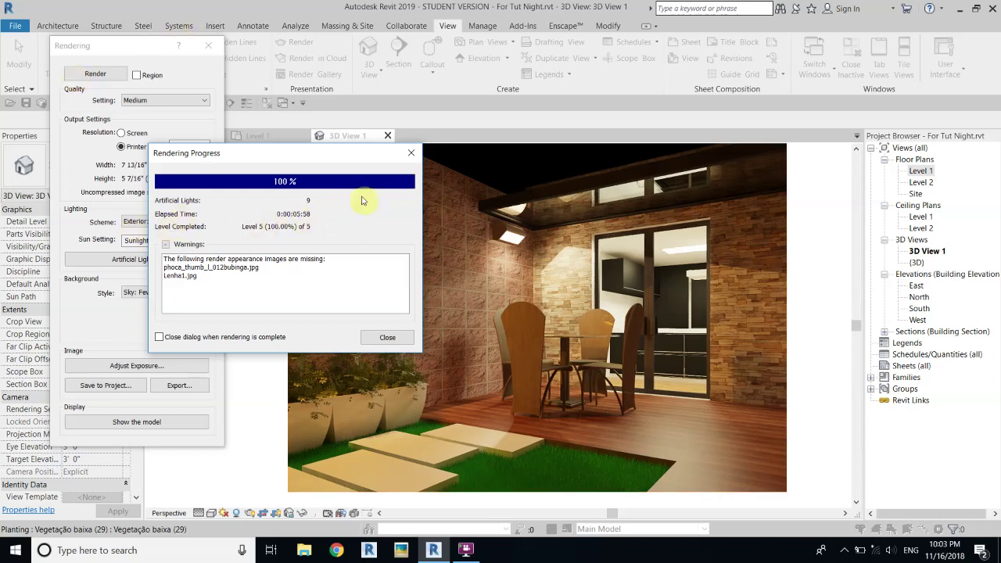
pyautogui.click(387, 338)
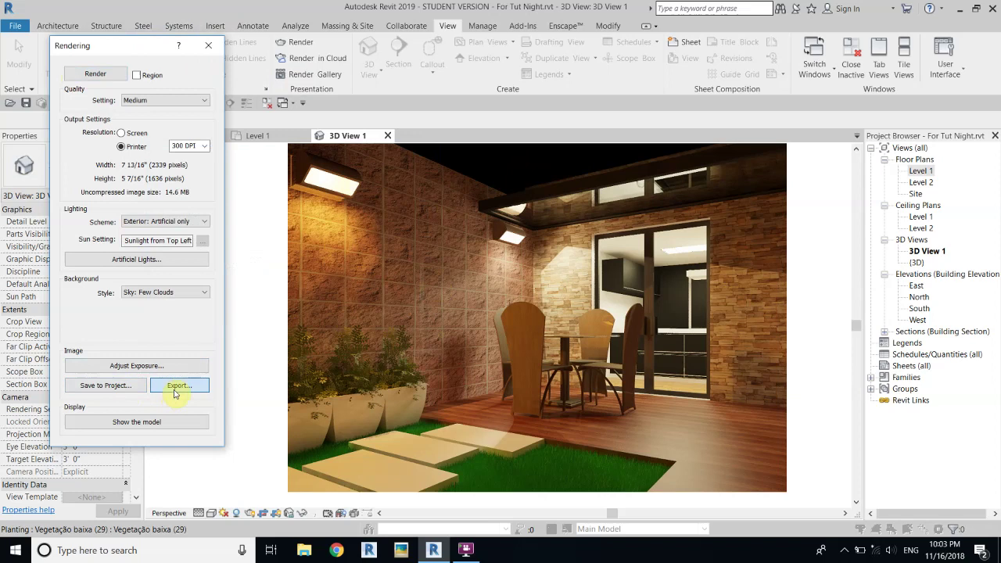
# Step: Export the rendering as a JPEG named Backyard Night in the Backyard Scense Texs folder
pyautogui.click(176, 388)
pyautogui.write('Night')
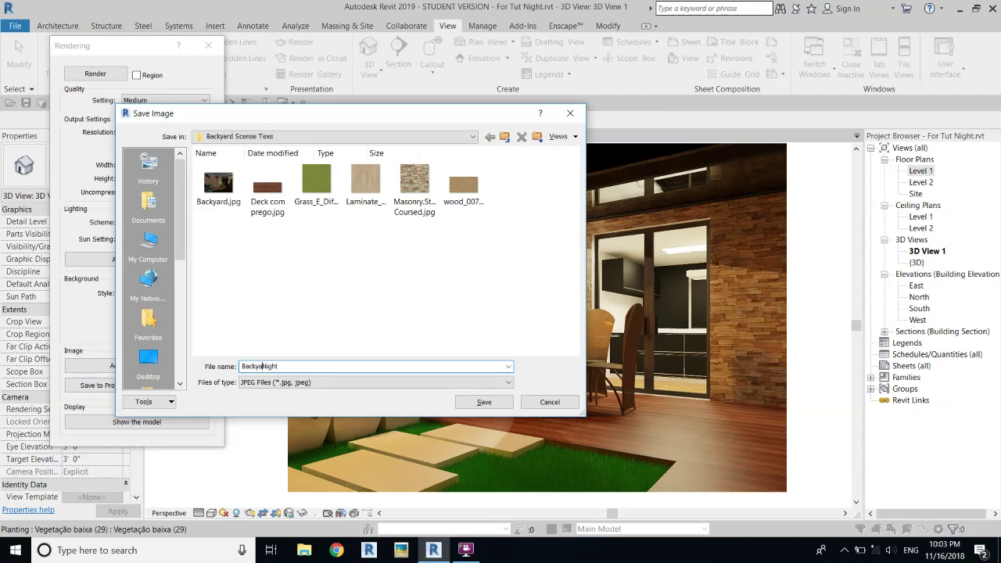
pyautogui.click(485, 403)
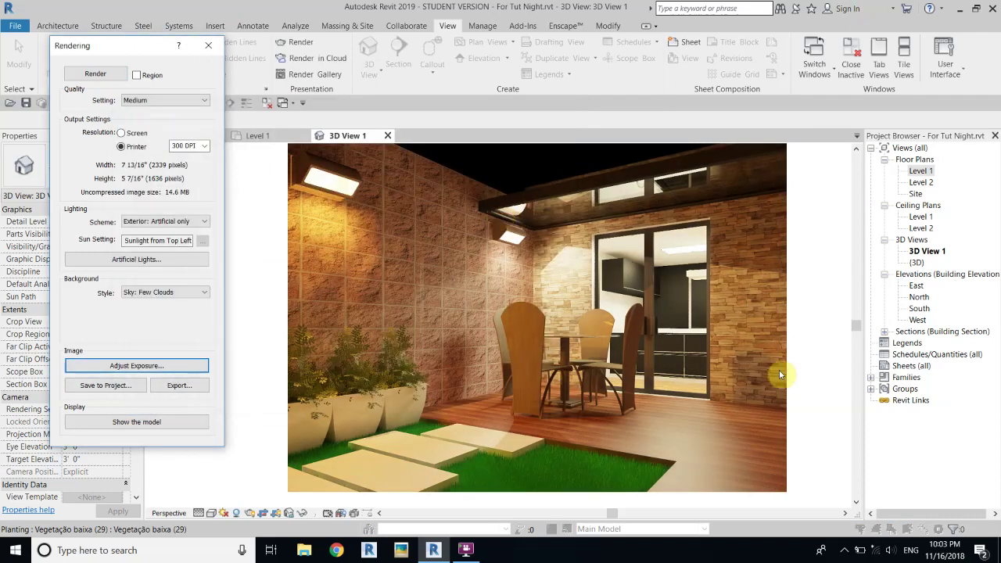
# Step: Minimize Revit and view the daytime image Backyard.jpg from the folder in the Picasa Photo Viewer, then close it
pyautogui.click(960, 8)
pyautogui.doubleClick(324, 149)
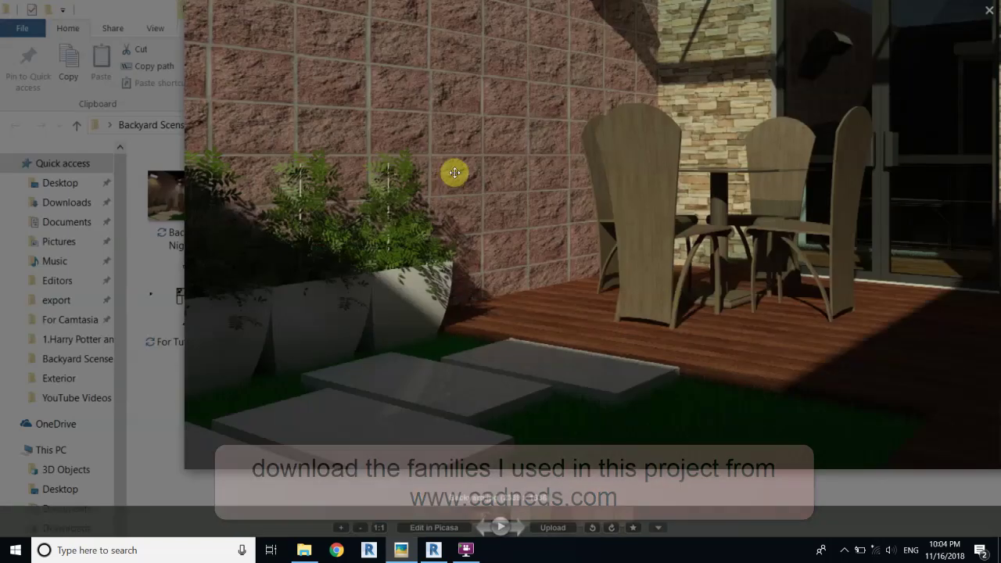
pyautogui.scroll(3, 291, 245)
pyautogui.click(987, 14)
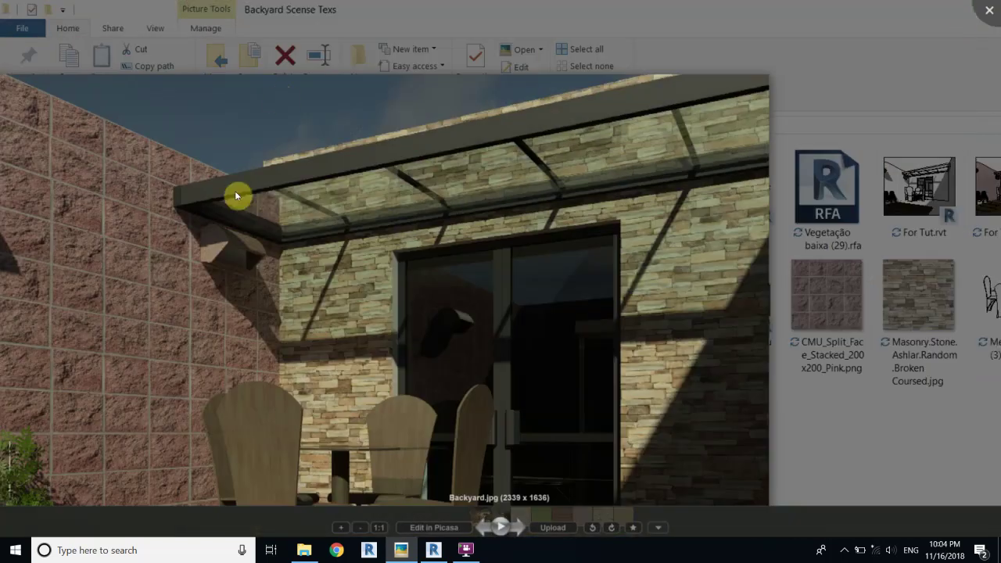
# Step: Open Backyard Night.jpg and examine the wall lights, deck reflections, furniture, stepping stones and planters up close
pyautogui.doubleClick(156, 184)
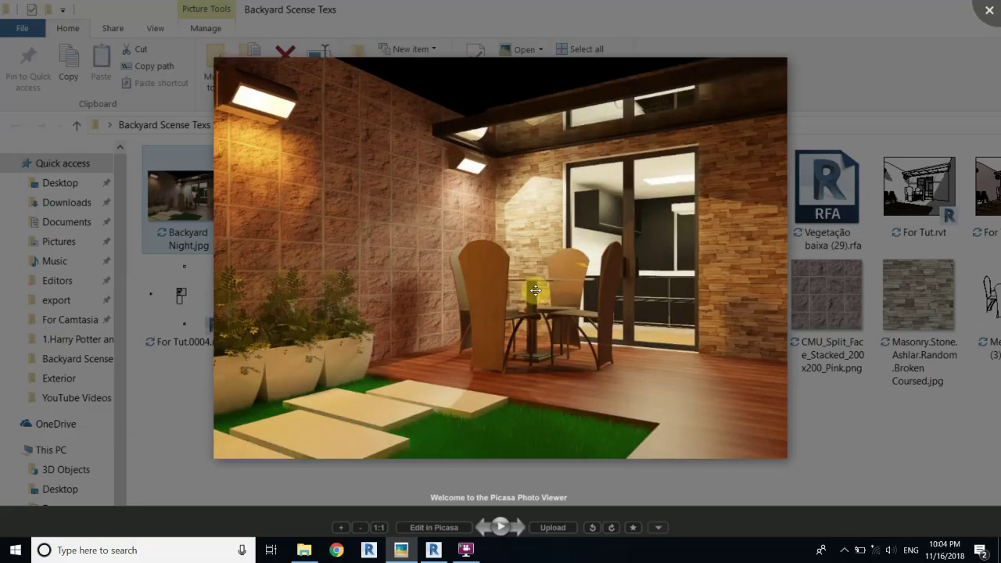
pyautogui.scroll(5, 535, 291)
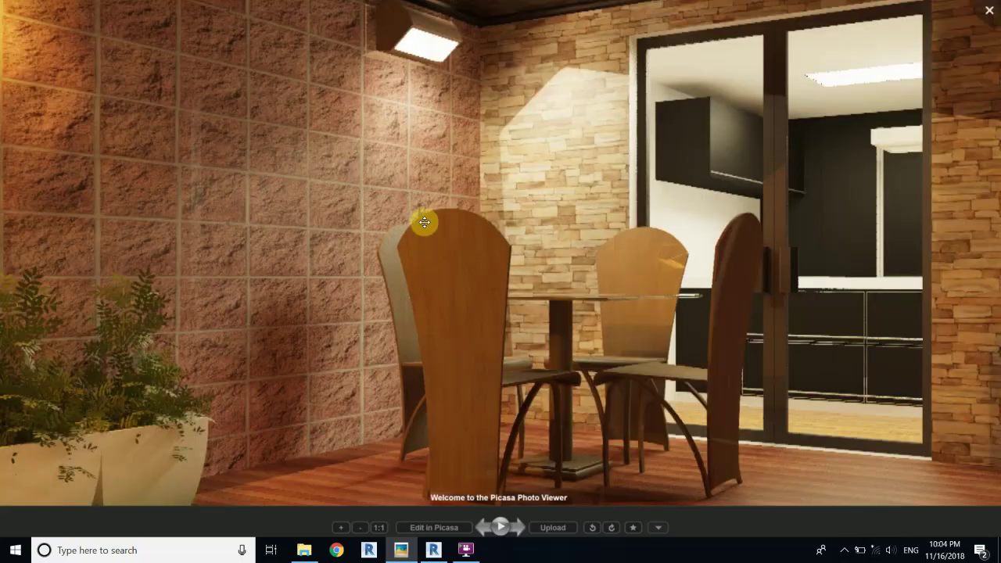
pyautogui.scroll(-5, 622, 180)
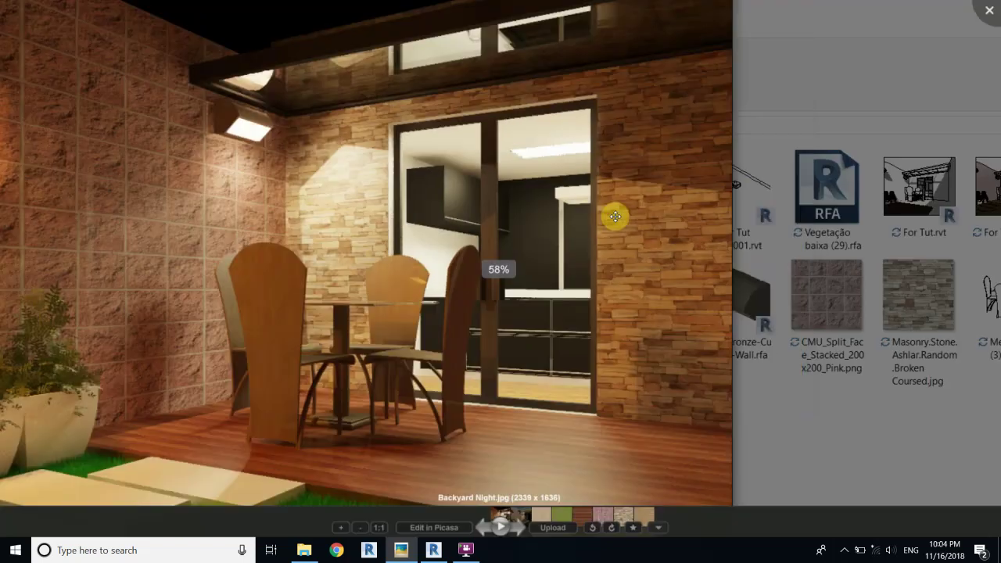
pyautogui.moveTo(499, 312); pyautogui.dragTo(536, 413)
pyautogui.scroll(-3, 520, 442)
pyautogui.scroll(4, 592, 472)
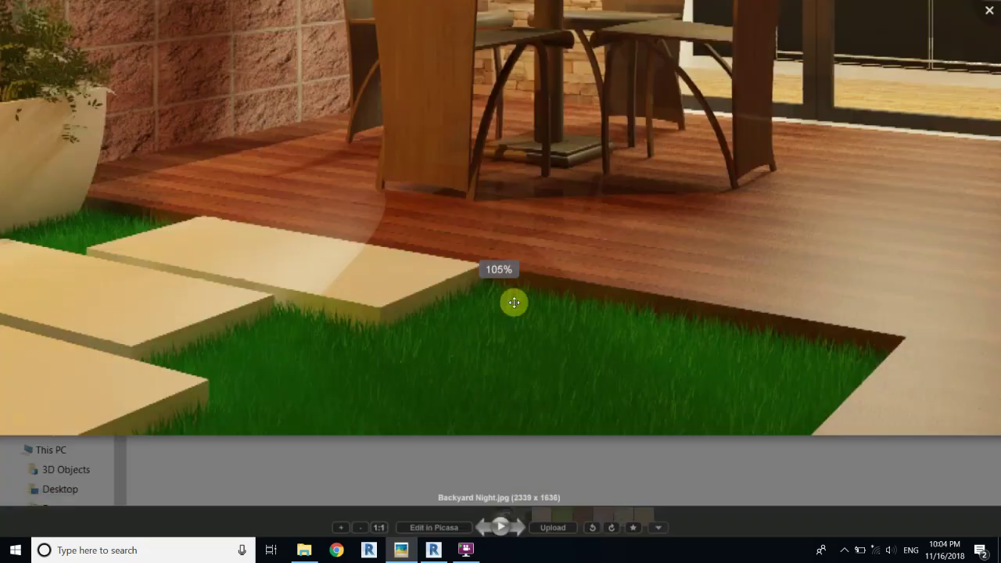
pyautogui.scroll(5, 63, 177)
pyautogui.scroll(-6, 539, 244)
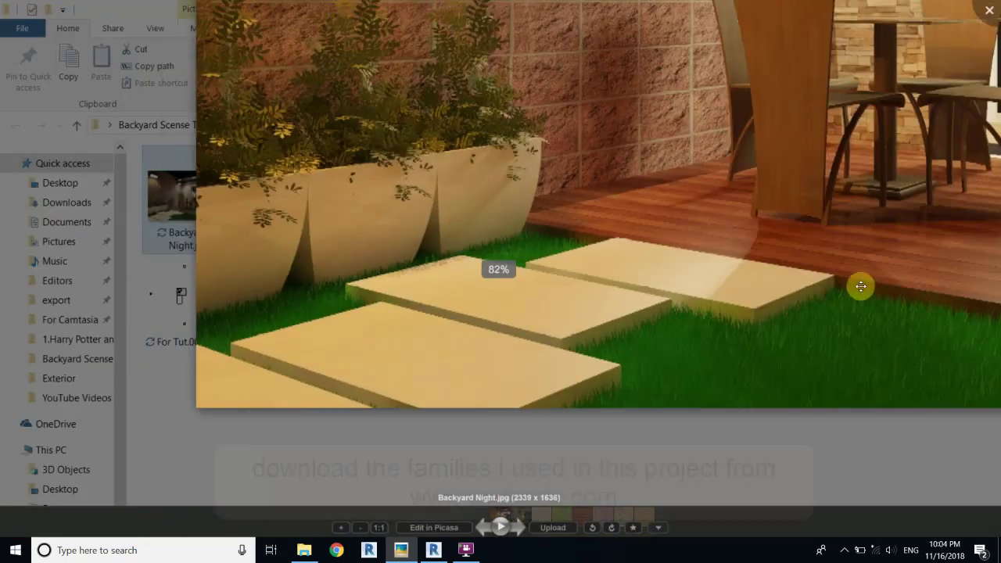
pyautogui.moveTo(860, 287); pyautogui.dragTo(648, 384)
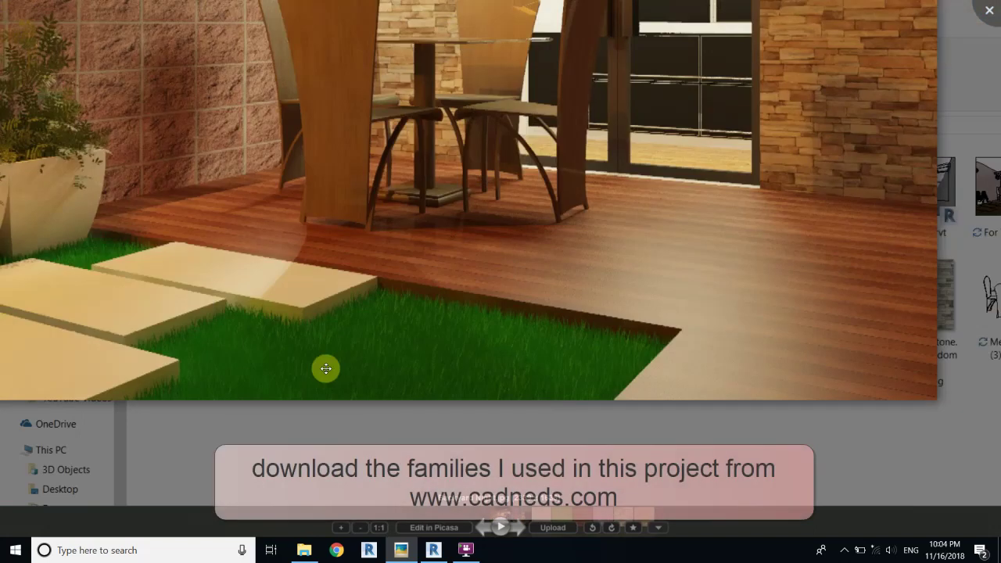
pyautogui.scroll(-4, 686, 245)
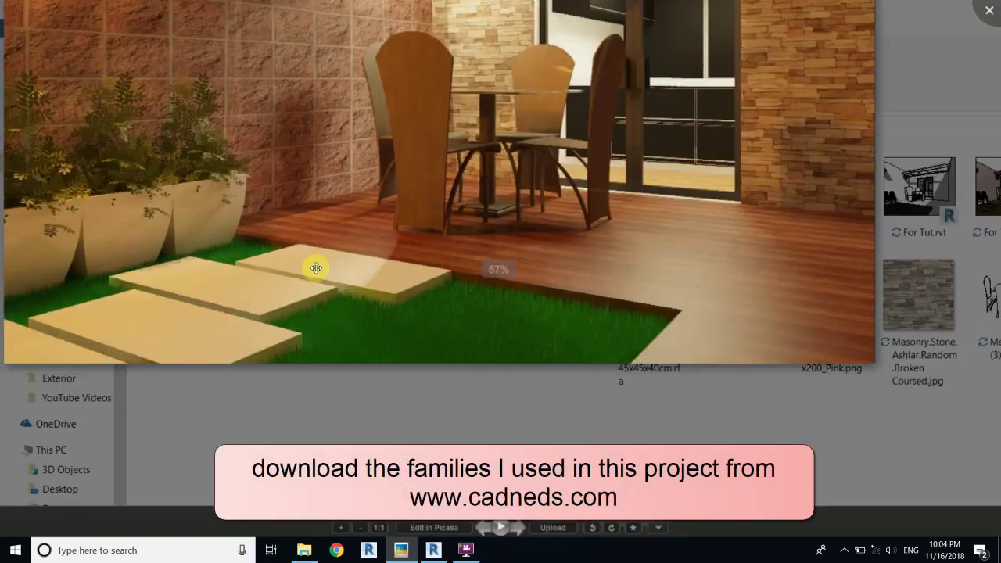
pyautogui.scroll(5, 406, 317)
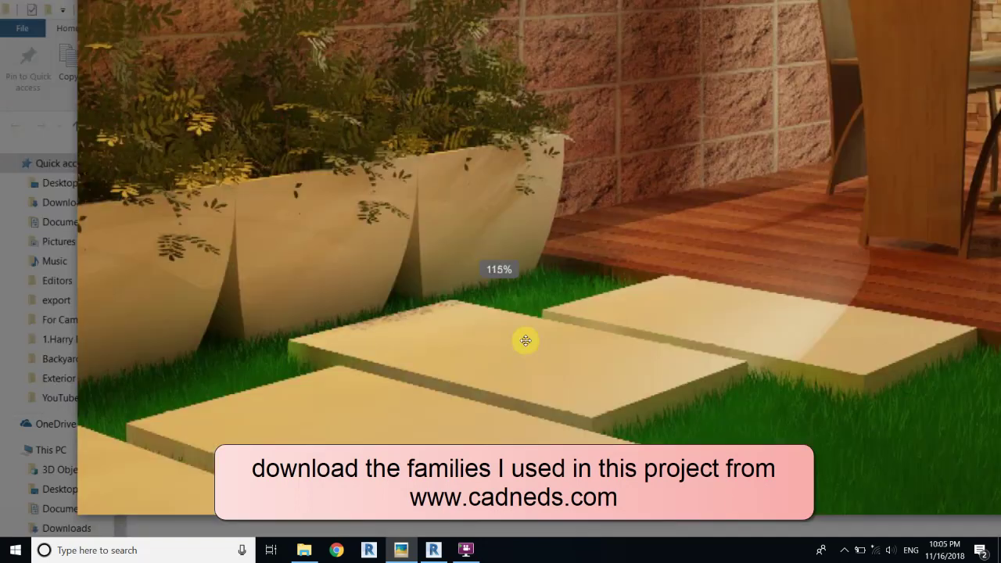
pyautogui.moveTo(525, 341); pyautogui.dragTo(399, 261)
pyautogui.scroll(-3, 261, 197)
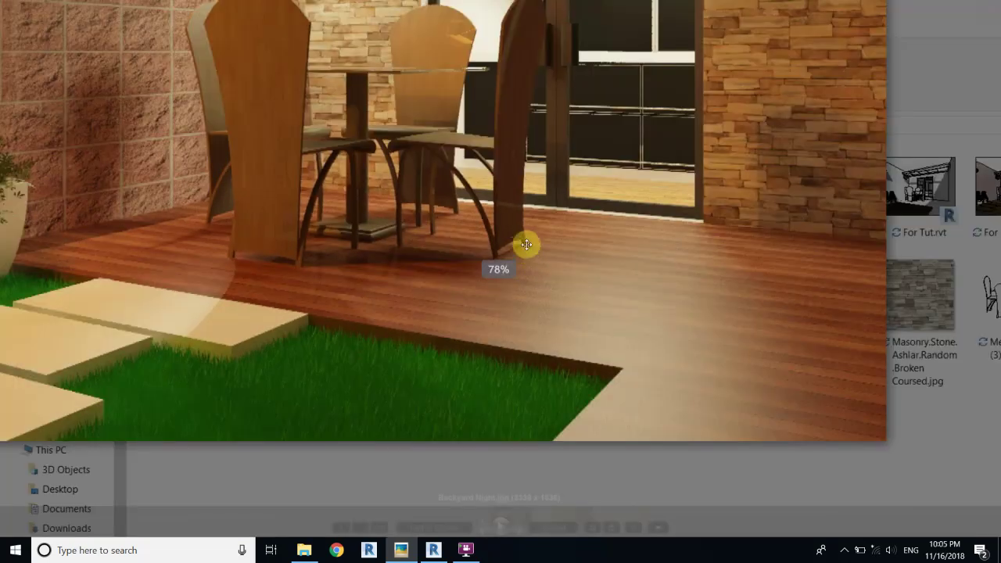
pyautogui.scroll(4, 441, 230)
pyautogui.scroll(-3, 364, 284)
pyautogui.scroll(-2, 425, 187)
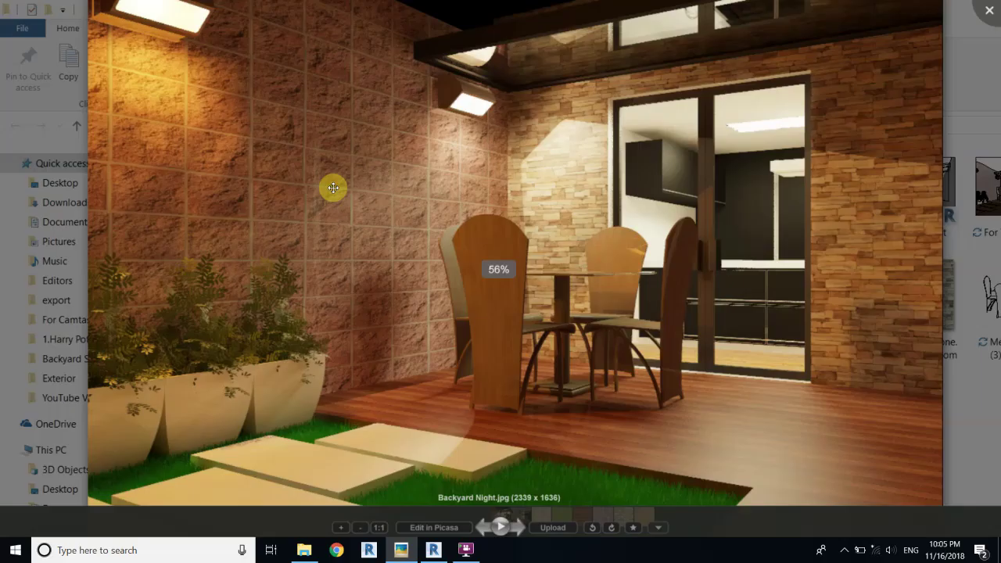
pyautogui.moveTo(284, 188); pyautogui.dragTo(481, 95)
pyautogui.scroll(-1, 384, 248)
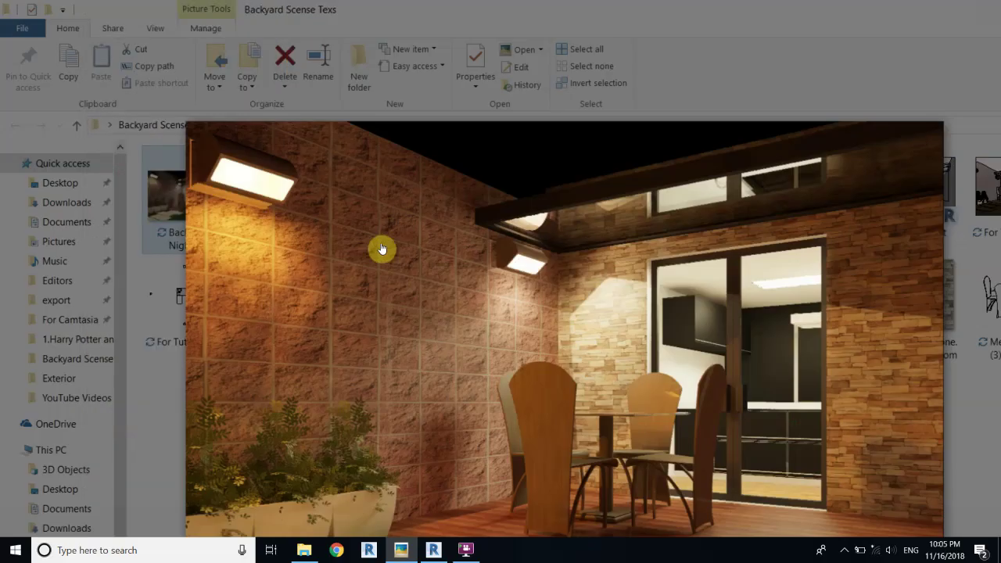
pyautogui.scroll(1, 411, 130)
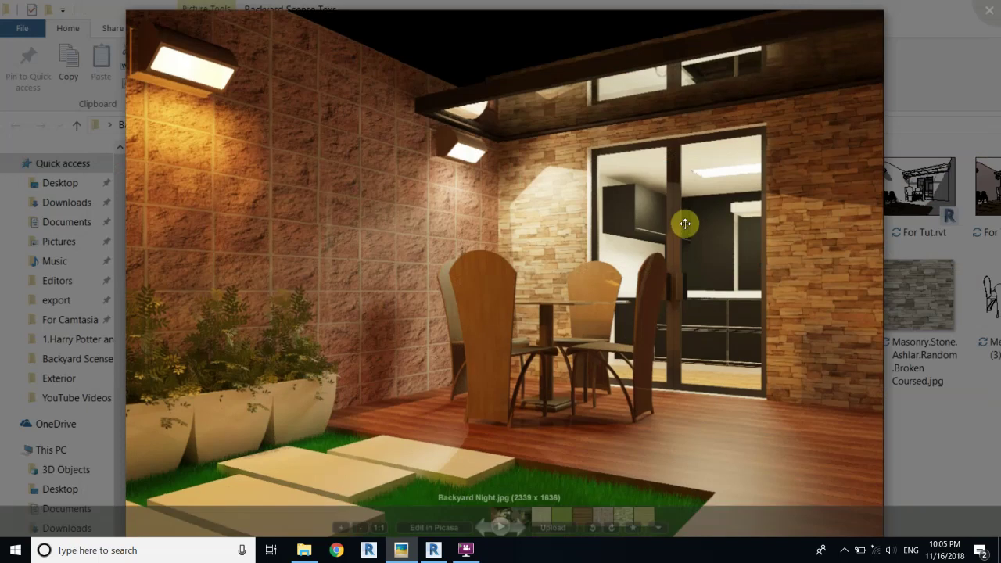